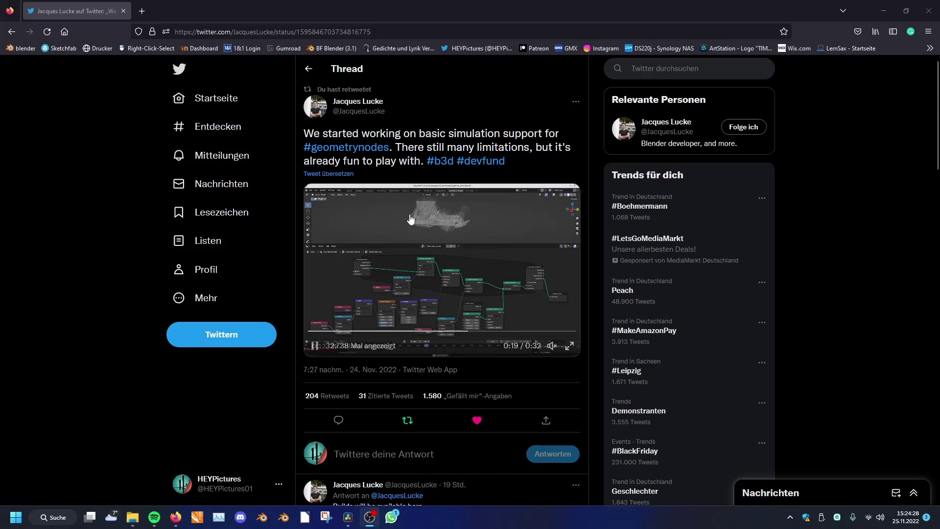
Watch the geometry nodes simulation demo video from the tweet in full screen, and return to the thread.
{"action": "scroll", "coordinate": [511, 248], "scroll_direction": "down", "scroll_amount": 1}
{"action": "scroll", "coordinate": [519, 235], "scroll_direction": "up", "scroll_amount": 1}
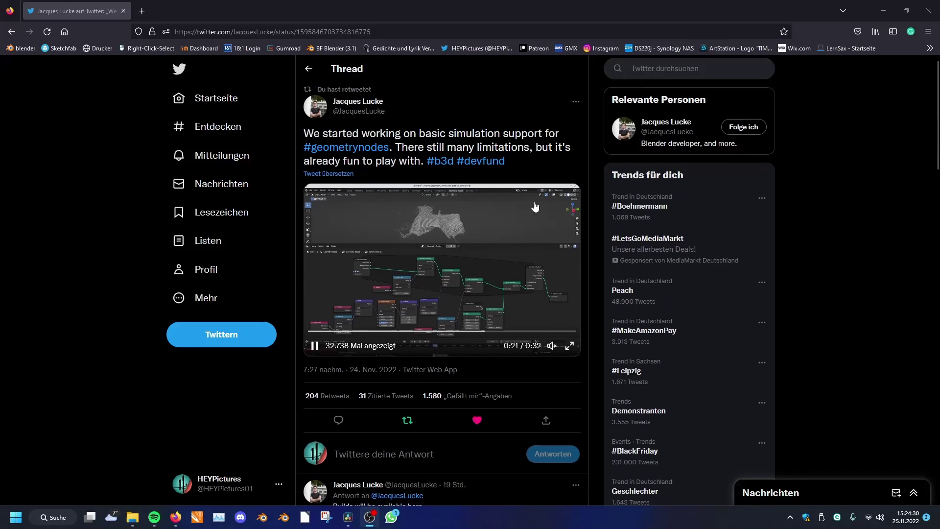
{"action": "left_click", "coordinate": [571, 346]}
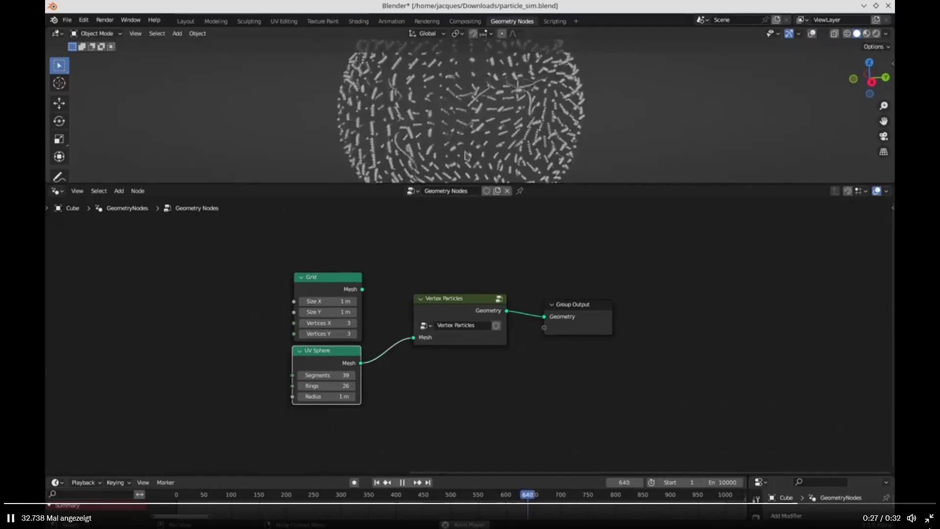
{"action": "left_click", "coordinate": [928, 520]}
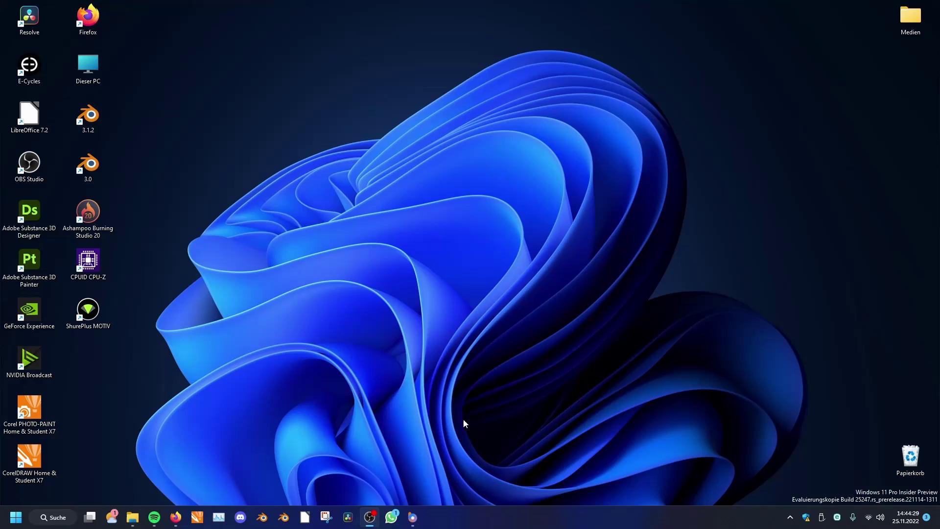
Open Blender Launcher to review the experimental builds available for download, and close it.
{"action": "mouse_move", "coordinate": [412, 517]}
{"action": "left_click", "coordinate": [413, 517]}
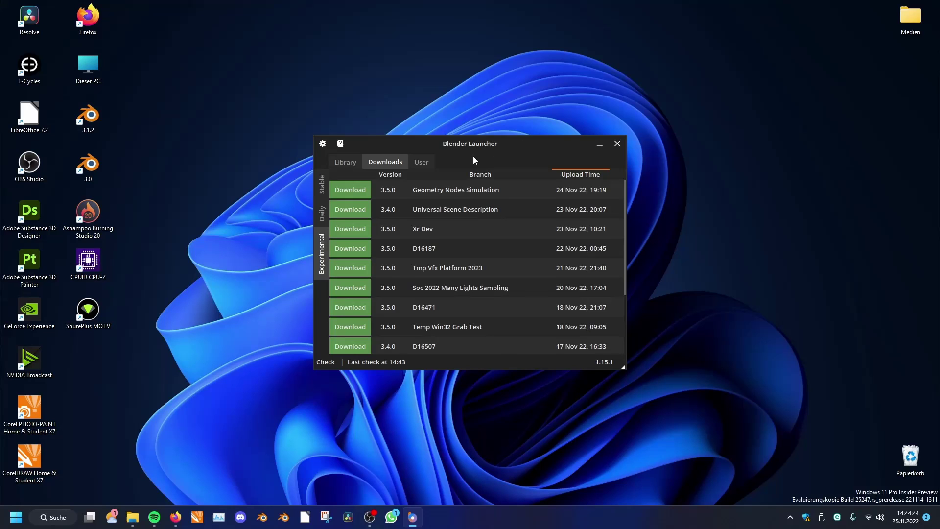
{"action": "left_click_drag", "start_coordinate": [473, 156], "coordinate": [480, 160]}
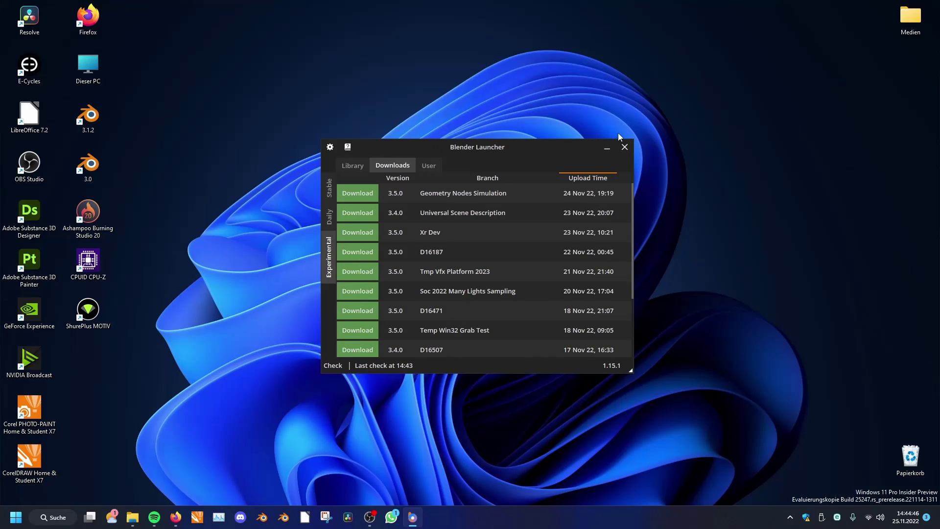
{"action": "left_click", "coordinate": [625, 148]}
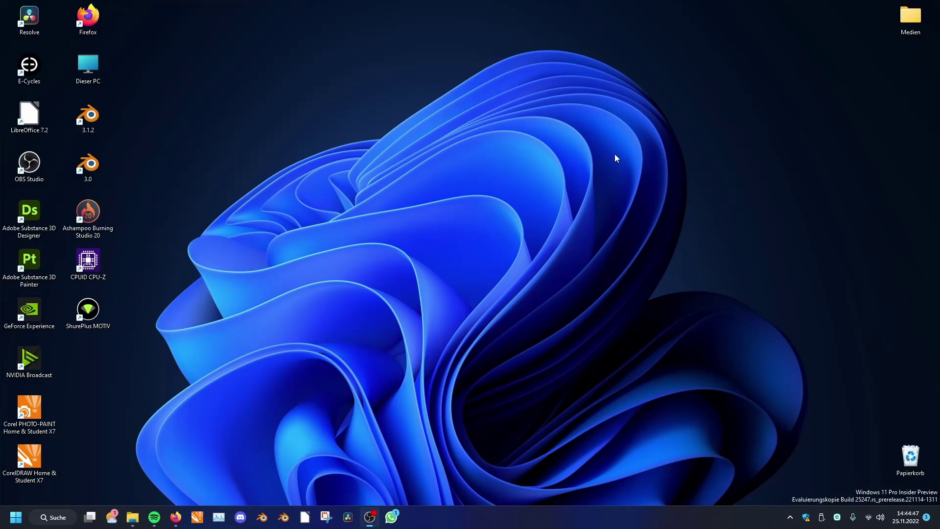
In Firefox, go from Blender's download page through the experimental builds to the Branch builds and locate geometry-nodes-simulation.
{"action": "left_click", "coordinate": [175, 517]}
{"action": "left_click_drag", "start_coordinate": [108, 92], "coordinate": [523, 0]}
{"action": "left_click", "coordinate": [487, 69]}
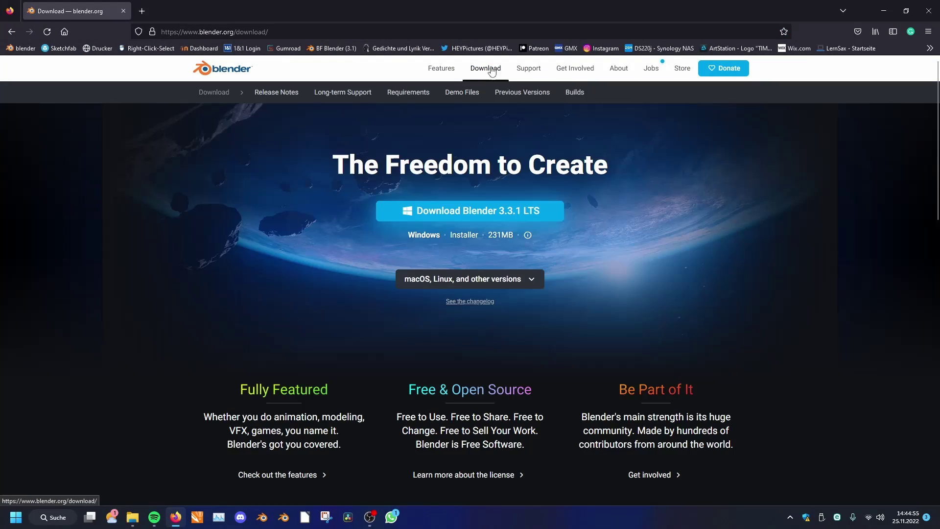
{"action": "scroll", "coordinate": [668, 255], "scroll_direction": "down", "scroll_amount": 15}
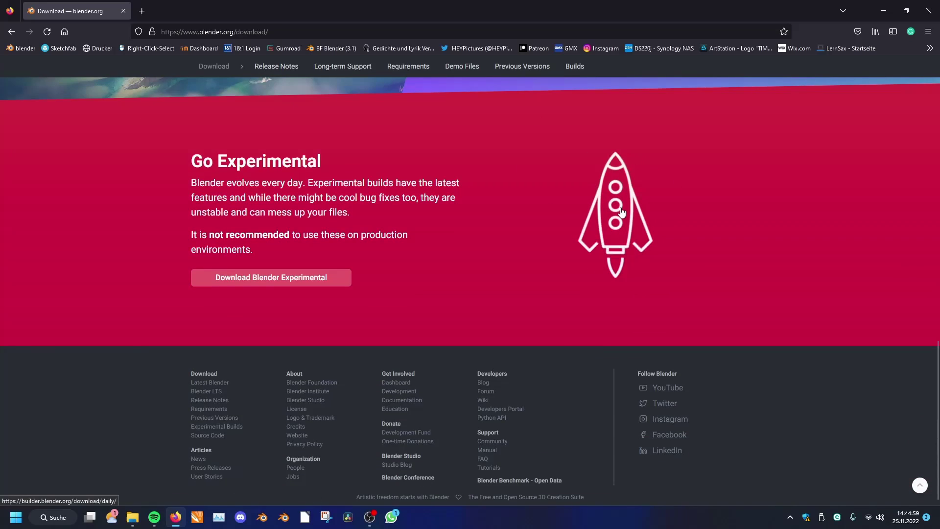
{"action": "left_click", "coordinate": [620, 205]}
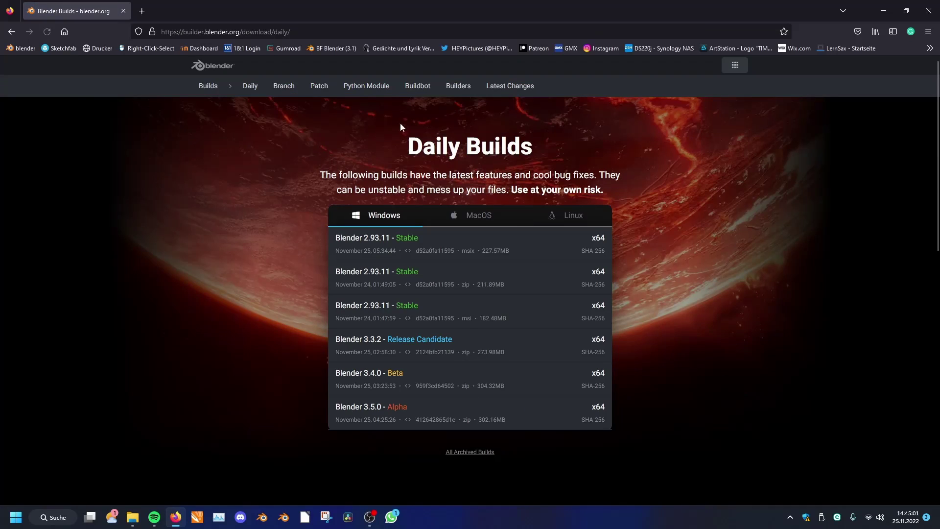
{"action": "left_click", "coordinate": [284, 91]}
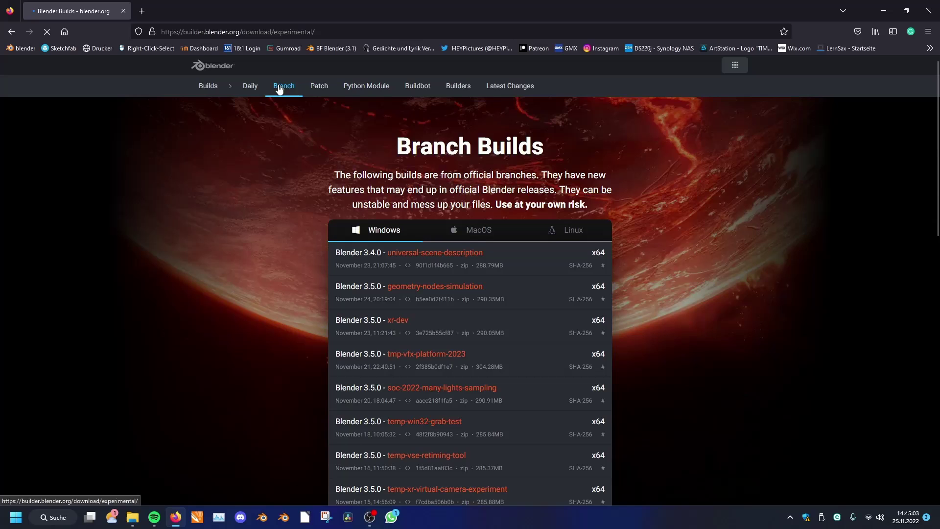
{"action": "scroll", "coordinate": [440, 230], "scroll_direction": "down", "scroll_amount": 1}
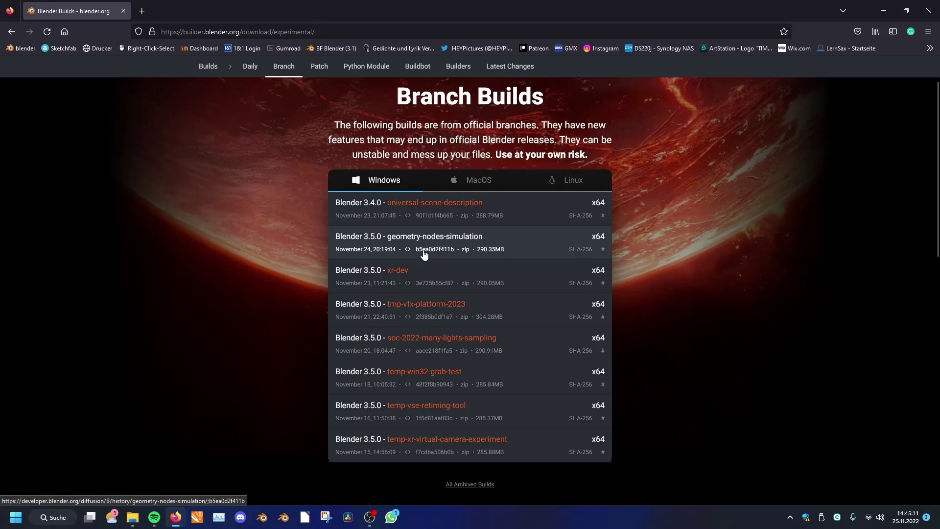
Look through the archived branch builds, return to the current Branch builds list and close the browser.
{"action": "scroll", "coordinate": [483, 423], "scroll_direction": "down", "scroll_amount": 3}
{"action": "left_click", "coordinate": [462, 332]}
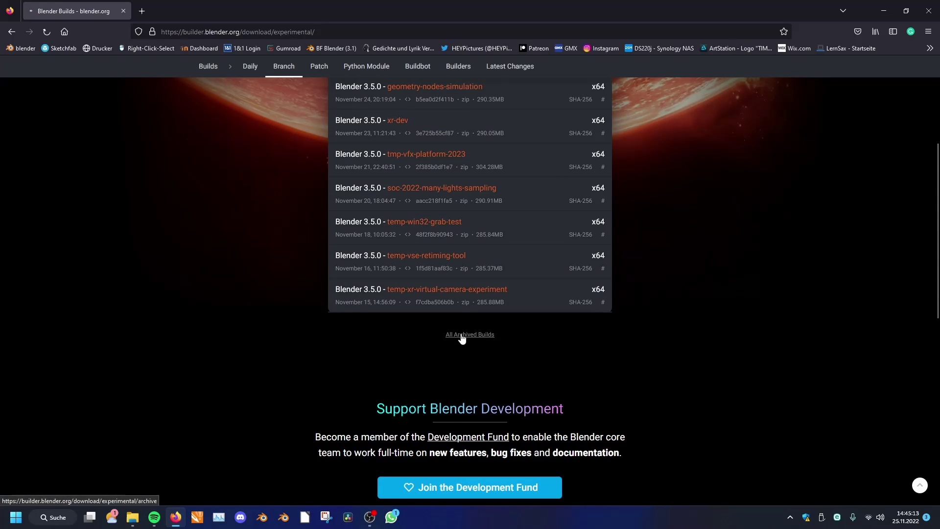
{"action": "scroll", "coordinate": [491, 258], "scroll_direction": "down", "scroll_amount": 2}
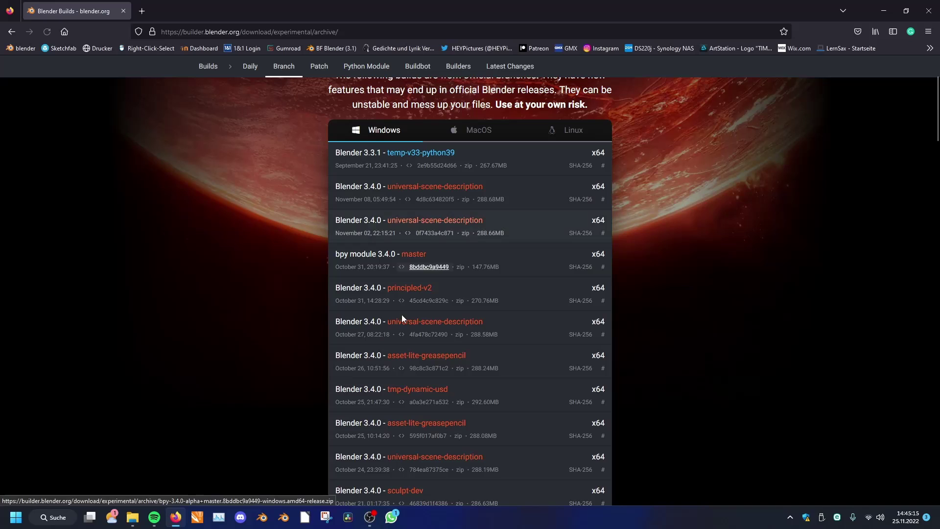
{"action": "left_click", "coordinate": [12, 31]}
{"action": "scroll", "coordinate": [450, 211], "scroll_direction": "up", "scroll_amount": 10}
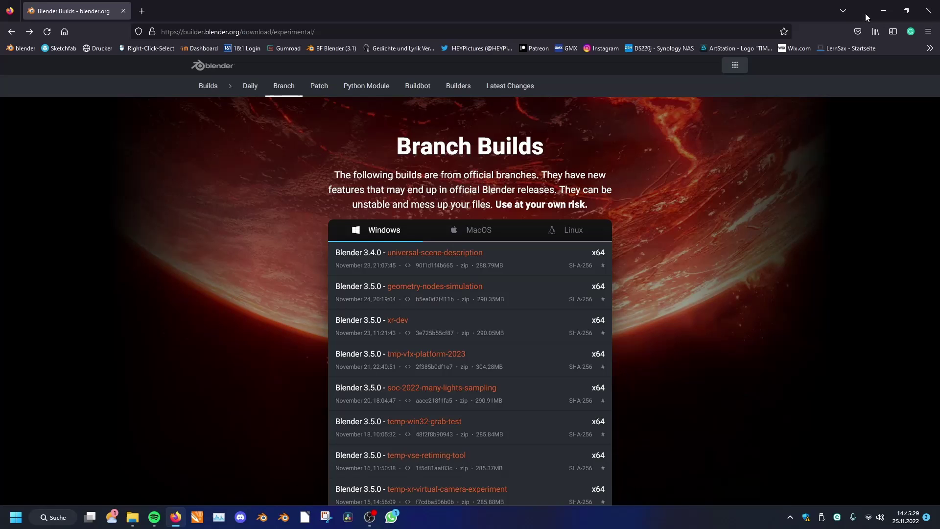
{"action": "left_click", "coordinate": [929, 11]}
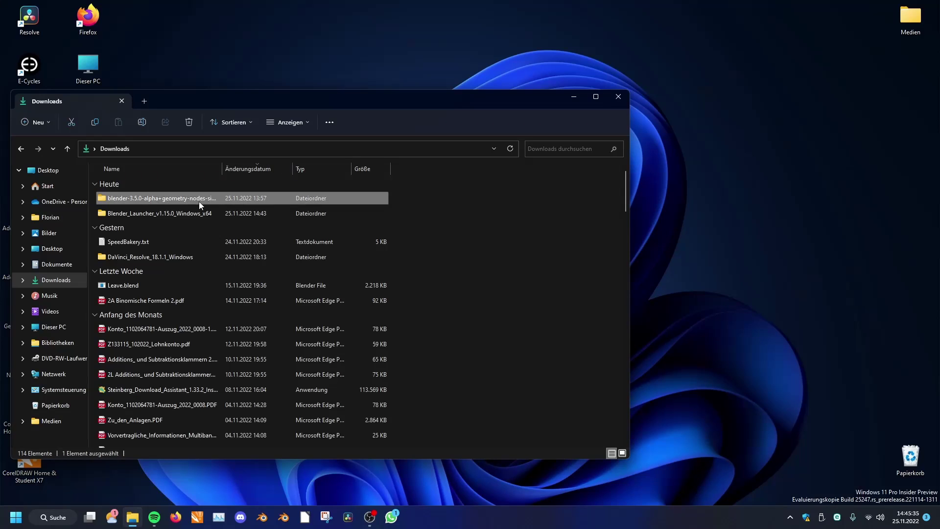
Launch blender.exe from the extracted blender-3.5.0-alpha+geometry-nodes-simulation folder in Downloads.
{"action": "double_click", "coordinate": [198, 198]}
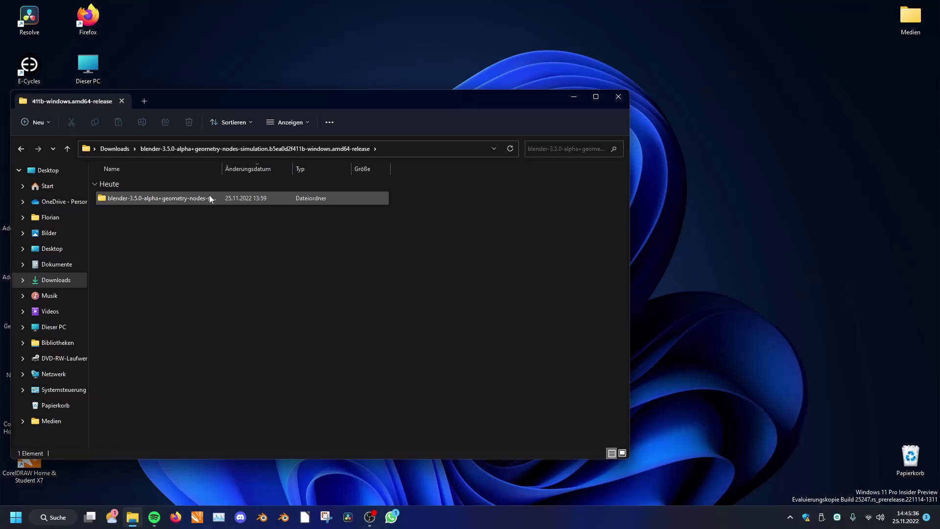
{"action": "double_click", "coordinate": [210, 195]}
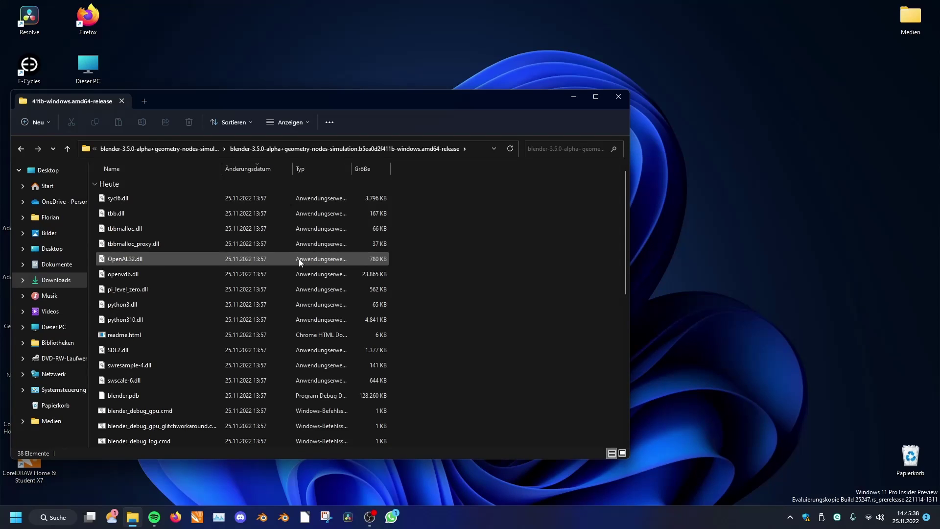
{"action": "scroll", "coordinate": [442, 258], "scroll_direction": "down", "scroll_amount": 3}
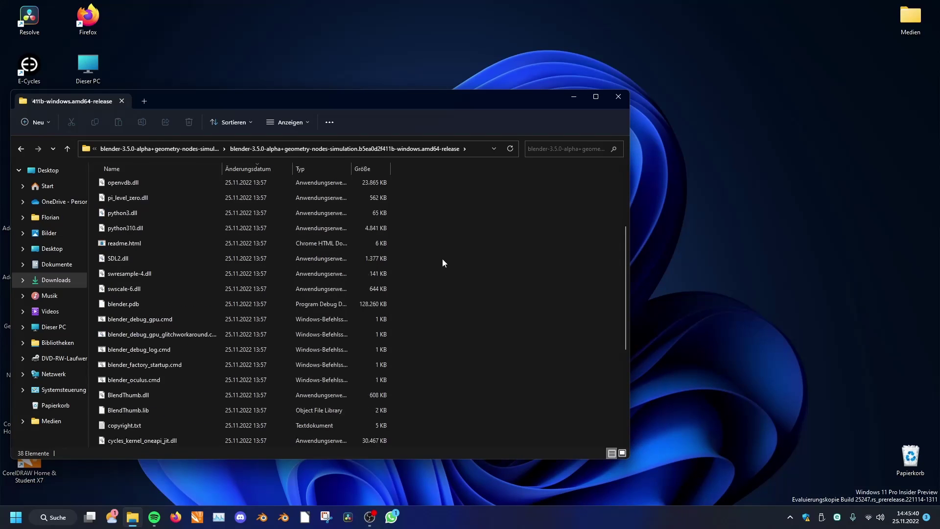
{"action": "scroll", "coordinate": [442, 258], "scroll_direction": "up", "scroll_amount": 3}
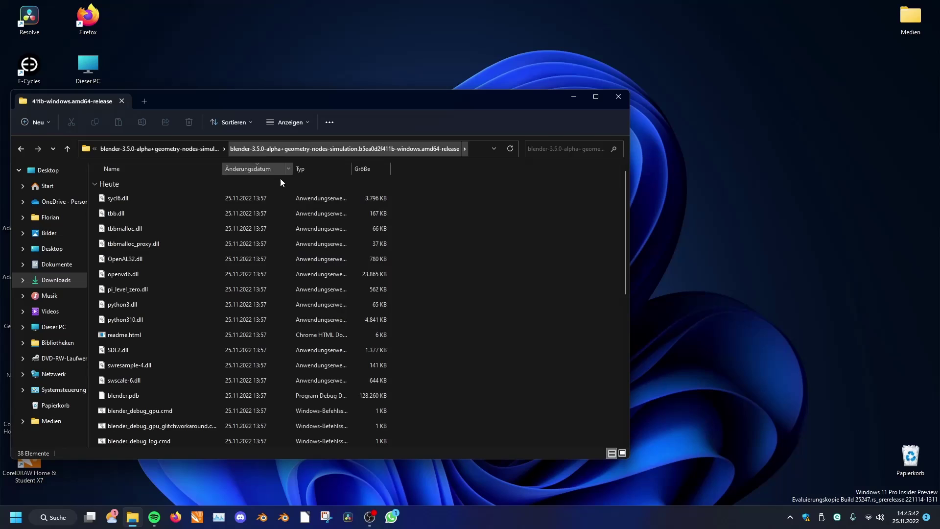
{"action": "scroll", "coordinate": [280, 303], "scroll_direction": "down", "scroll_amount": 1}
{"action": "scroll", "coordinate": [281, 309], "scroll_direction": "down", "scroll_amount": 5}
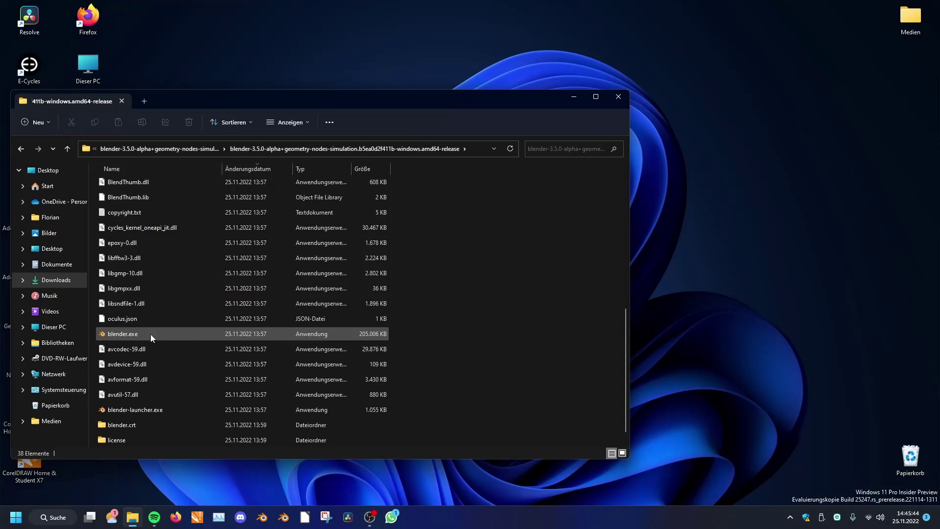
{"action": "left_click", "coordinate": [150, 334]}
{"action": "double_click", "coordinate": [151, 334]}
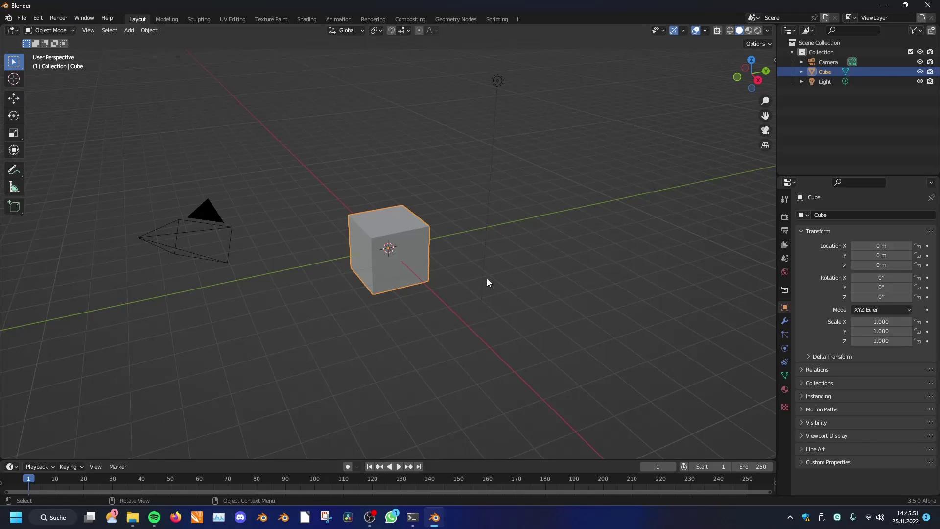
Delete the default cube, camera and light from the scene.
{"action": "middle_click_drag", "start_coordinate": [487, 279], "coordinate": [537, 292]}
{"action": "scroll", "coordinate": [536, 289], "scroll_direction": "up", "scroll_amount": 2}
{"action": "key", "text": "Delete"}
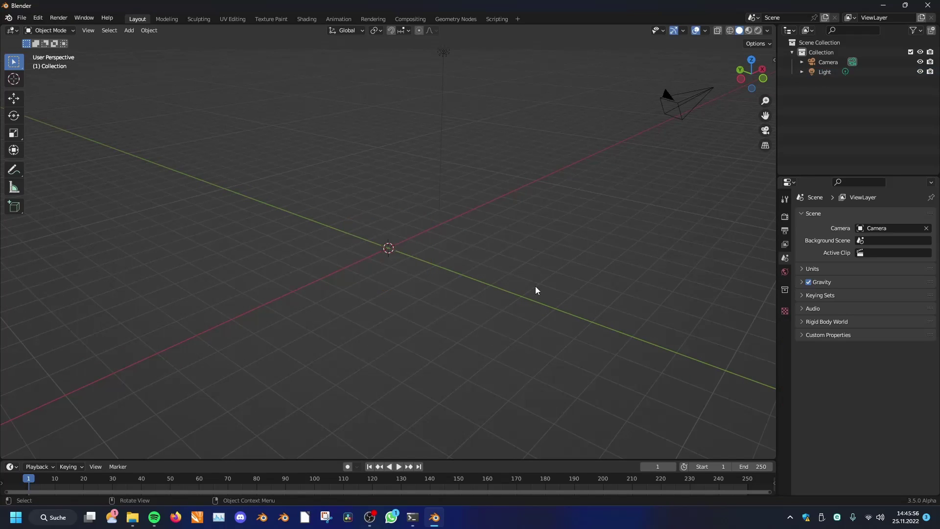
{"action": "key", "text": "a"}
{"action": "key", "text": "Delete"}
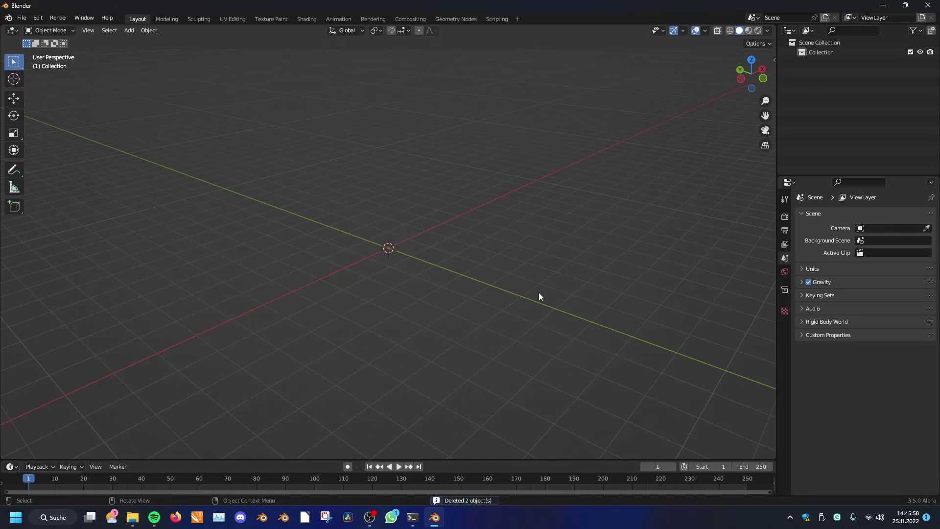
Add an Ico Sphere mesh at the scene origin.
{"action": "middle_click_drag", "start_coordinate": [512, 256], "coordinate": [389, 212]}
{"action": "key", "text": "shift+a"}
{"action": "mouse_move", "coordinate": [389, 213]}
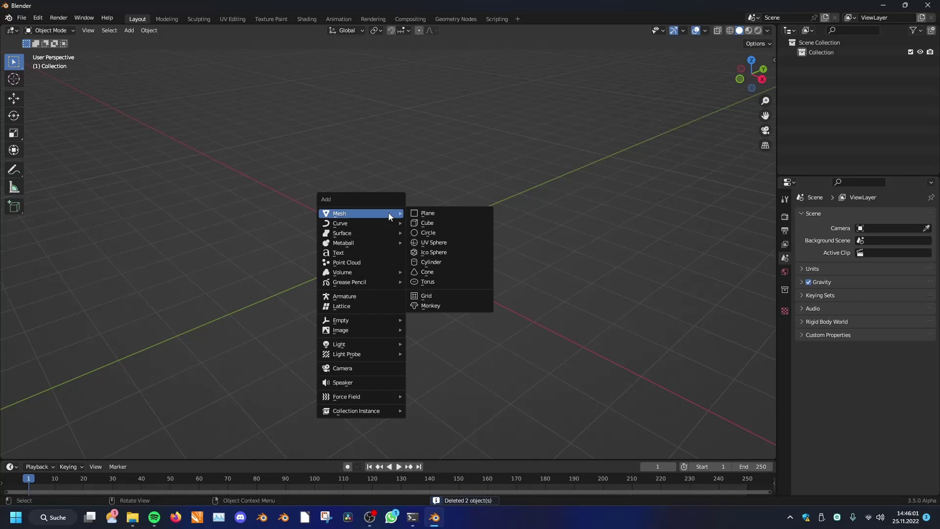
{"action": "left_click", "coordinate": [437, 252]}
{"action": "scroll", "coordinate": [447, 274], "scroll_direction": "up", "scroll_amount": 3}
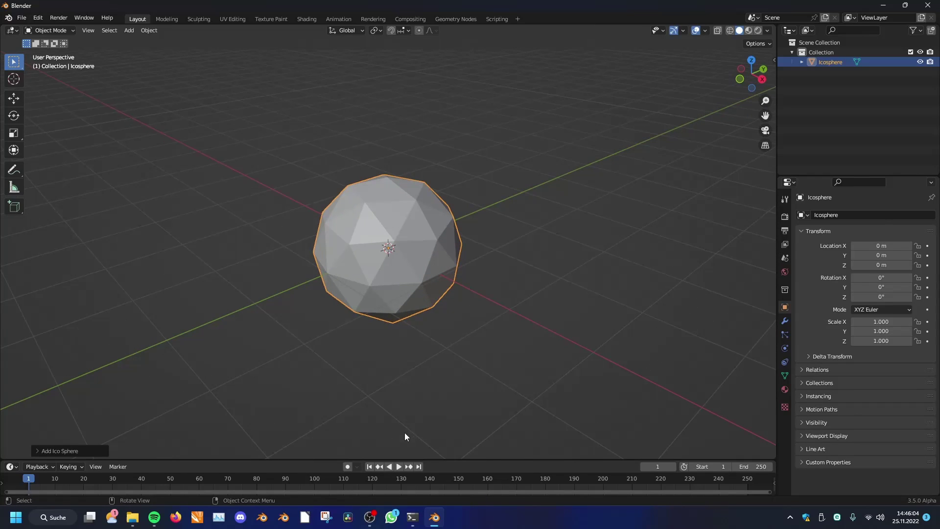
Enlarge the area below the 3D viewport and turn it into a Geometry Node Editor.
{"action": "left_click_drag", "start_coordinate": [414, 459], "coordinate": [459, 241]}
{"action": "left_click", "coordinate": [10, 248]}
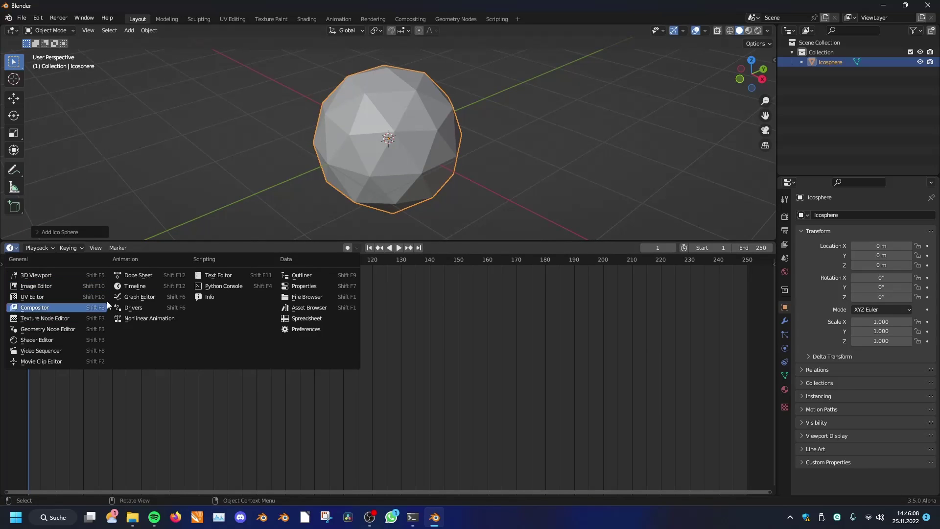
{"action": "left_click", "coordinate": [78, 327]}
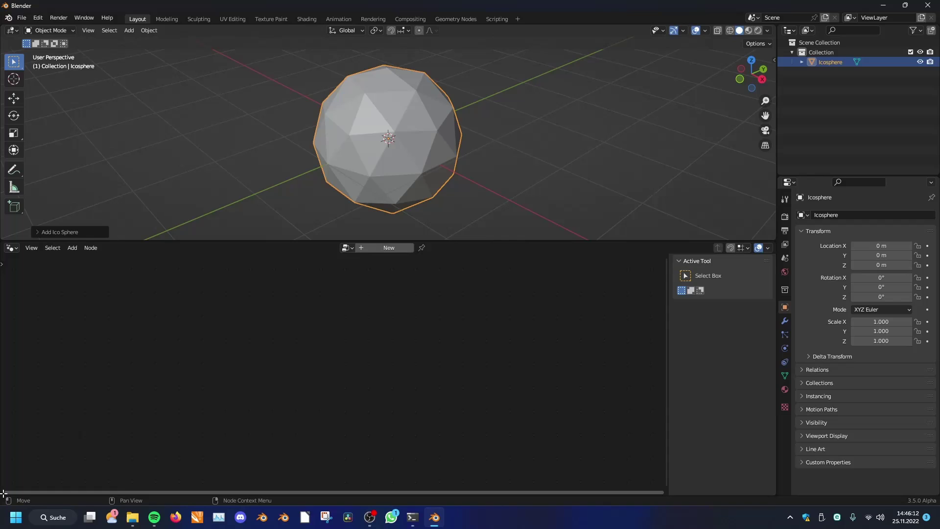
Split a Timeline area off beneath the node editor, make it slightly taller and collapse the node editor's sidebar.
{"action": "left_click_drag", "start_coordinate": [4, 493], "coordinate": [7, 466]}
{"action": "left_click", "coordinate": [10, 471]}
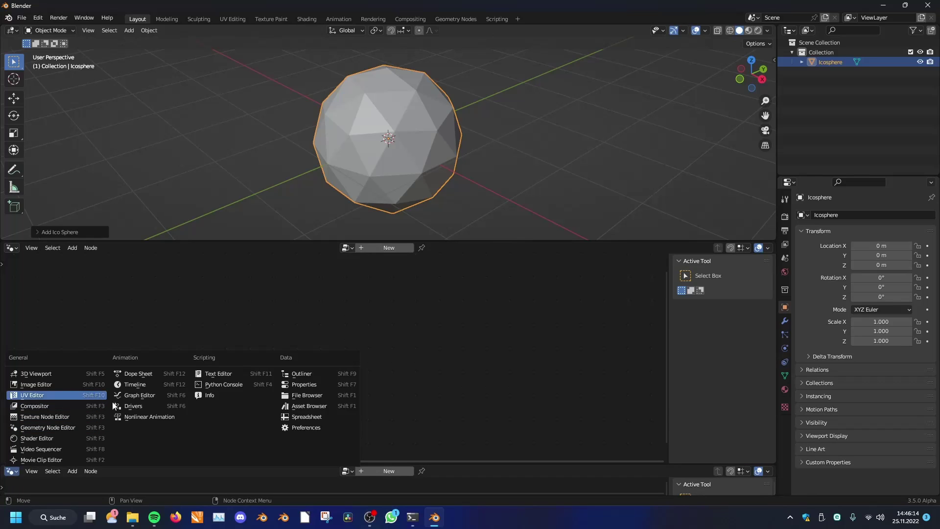
{"action": "left_click", "coordinate": [153, 383]}
{"action": "left_click_drag", "start_coordinate": [372, 466], "coordinate": [439, 442]}
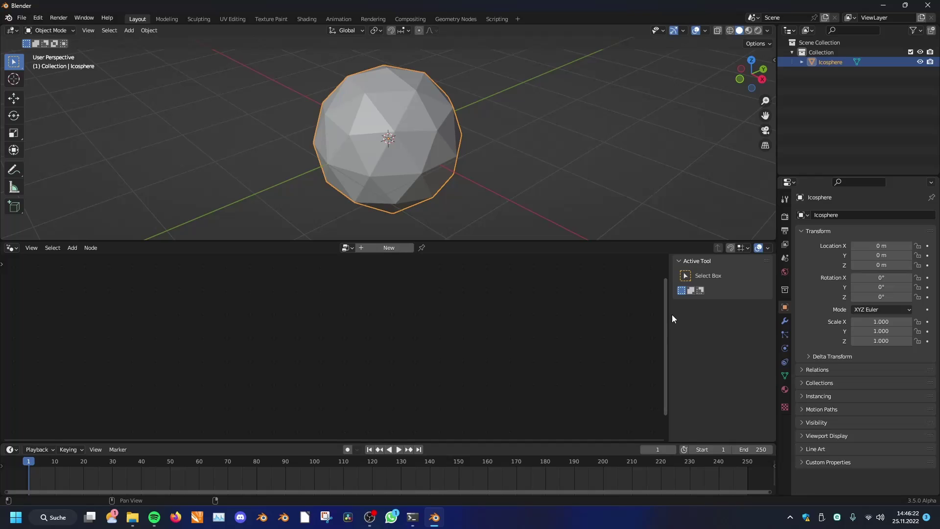
{"action": "left_click_drag", "start_coordinate": [669, 314], "coordinate": [833, 324]}
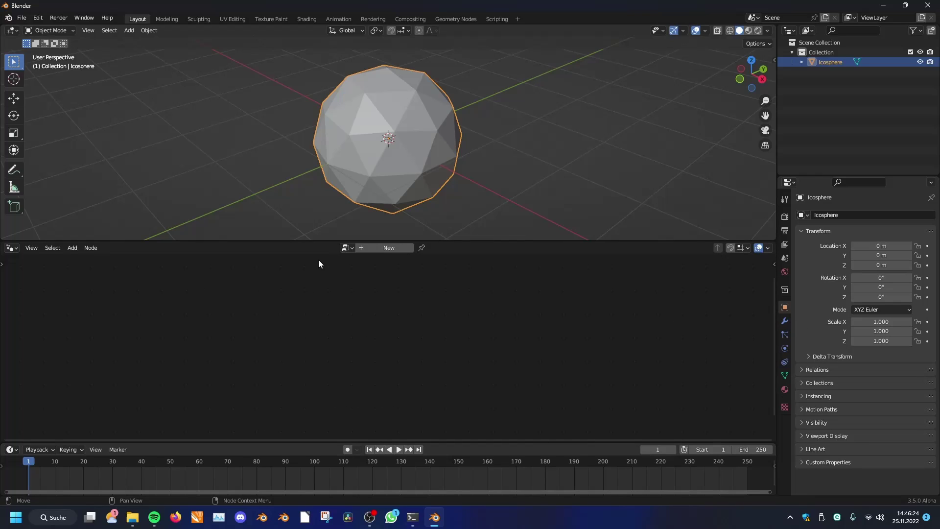
Create a new geometry node tree on the icosphere and scale the Group Input and Group Output nodes far apart.
{"action": "left_click", "coordinate": [387, 247]}
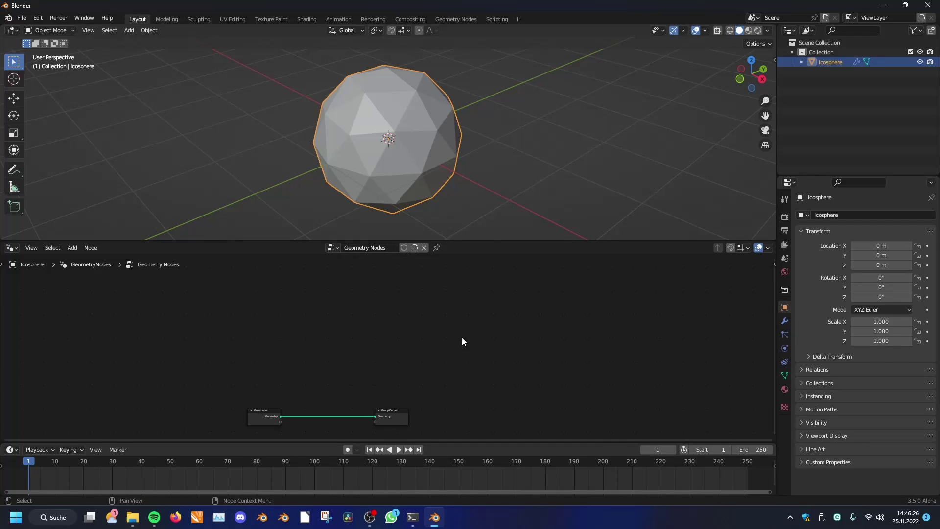
{"action": "key", "text": "a"}
{"action": "key", "text": "Home"}
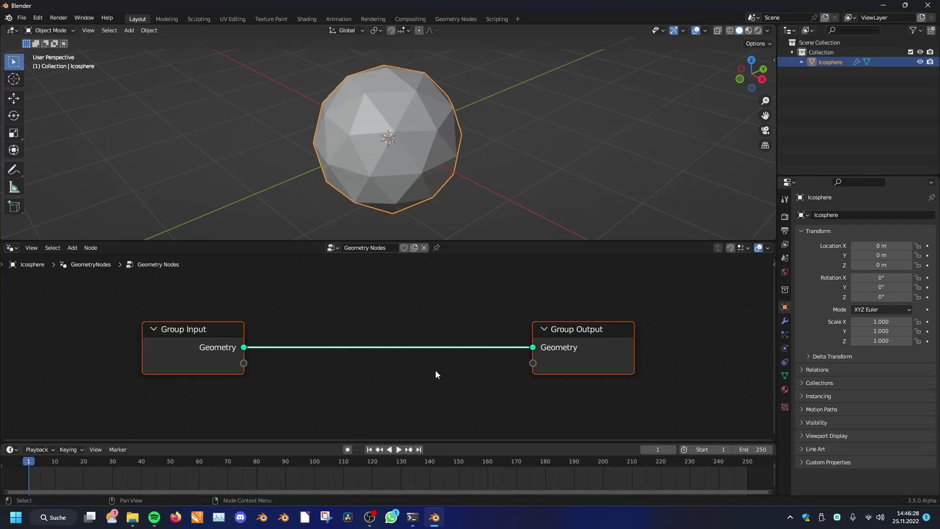
{"action": "scroll", "coordinate": [471, 381], "scroll_direction": "down", "scroll_amount": 6}
{"action": "key", "text": "s"}
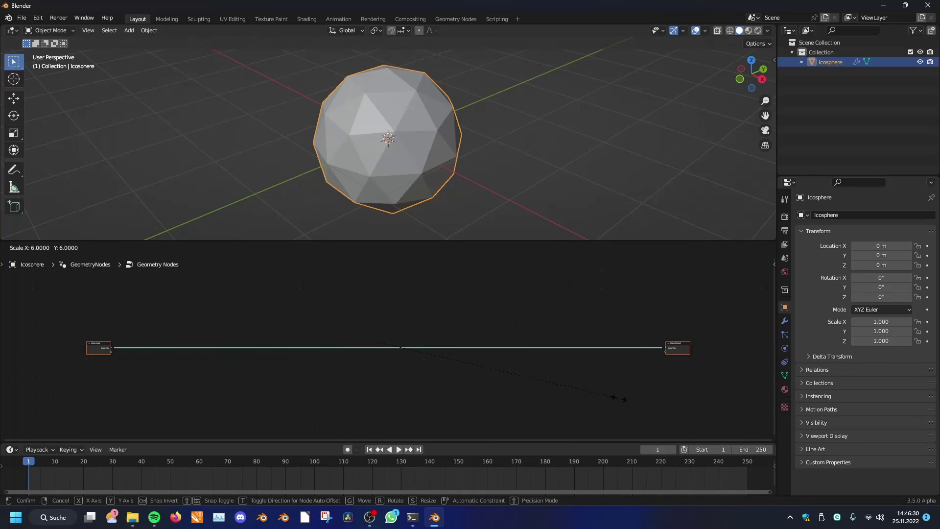
{"action": "left_click", "coordinate": [623, 413]}
{"action": "scroll", "coordinate": [473, 378], "scroll_direction": "up", "scroll_amount": 2}
{"action": "scroll", "coordinate": [473, 377], "scroll_direction": "down", "scroll_amount": 1}
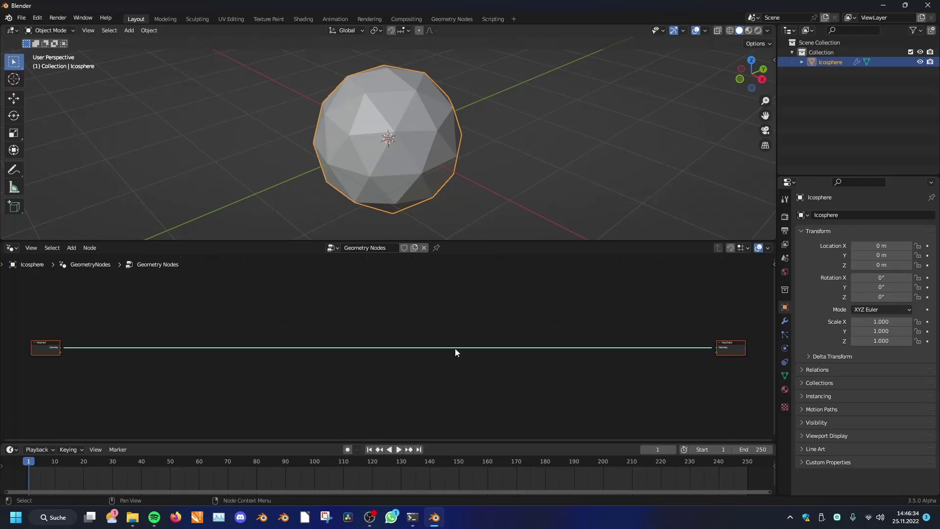
Insert a Simulation Input node on the link between Group Input and Group Output.
{"action": "key", "text": "shift+a"}
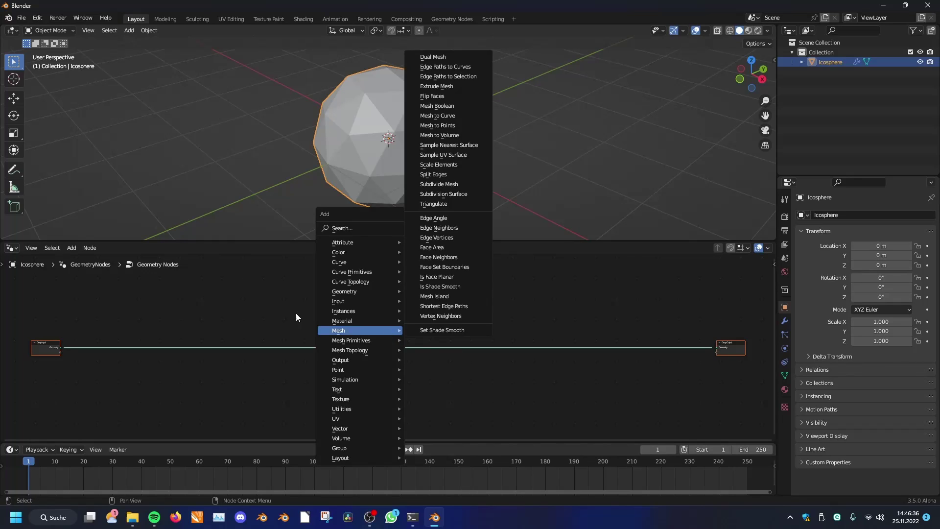
{"action": "left_click", "coordinate": [71, 247]}
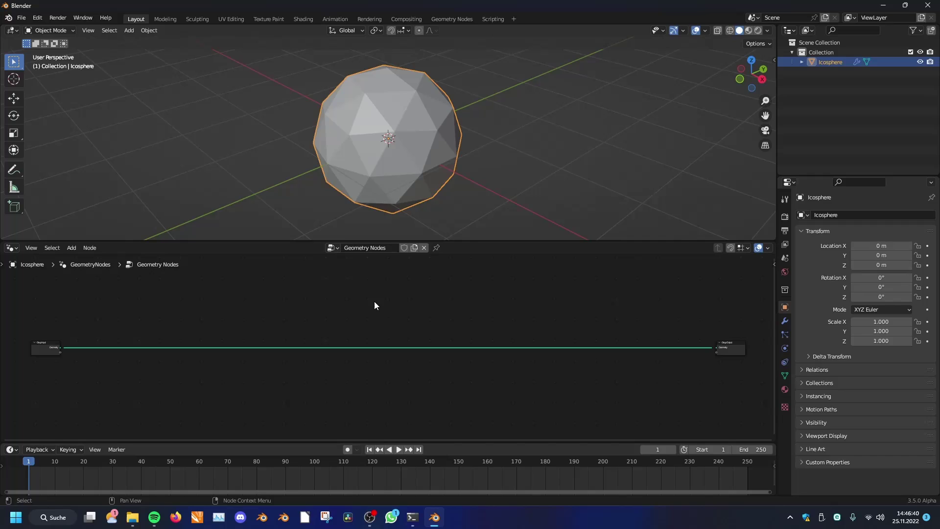
{"action": "key", "text": "shift+a"}
{"action": "mouse_move", "coordinate": [374, 301]}
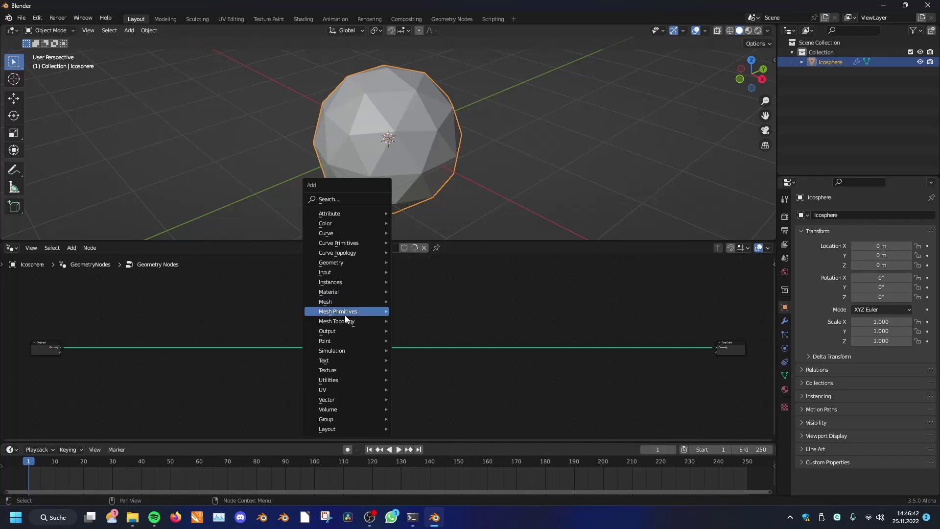
{"action": "mouse_move", "coordinate": [342, 351]}
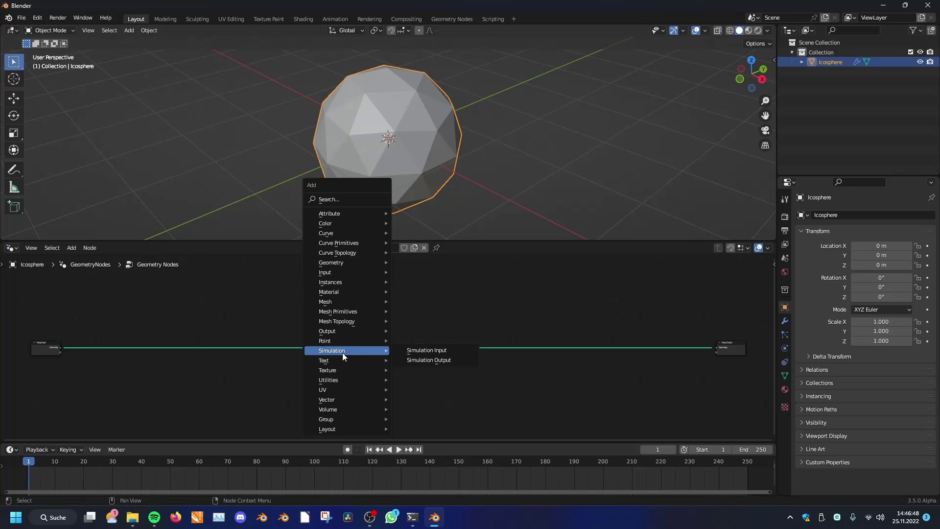
{"action": "left_click", "coordinate": [422, 351]}
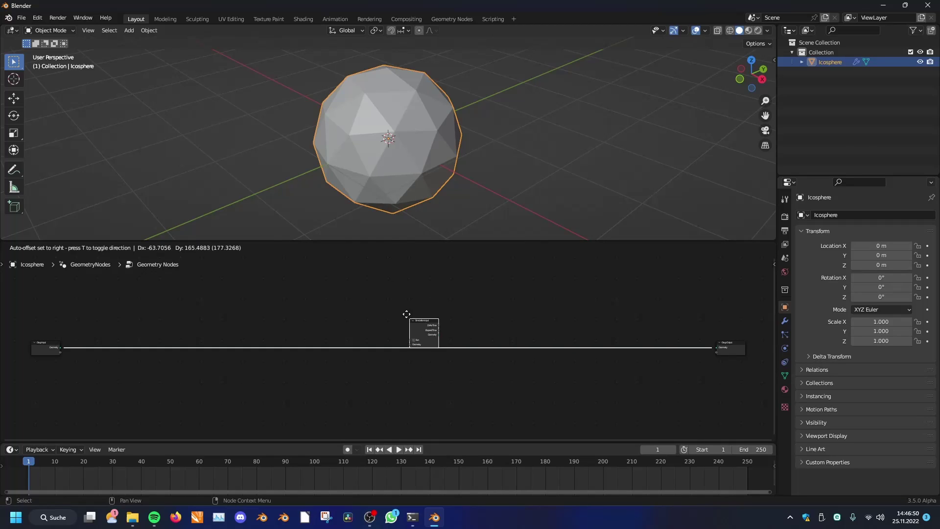
{"action": "left_click", "coordinate": [317, 345]}
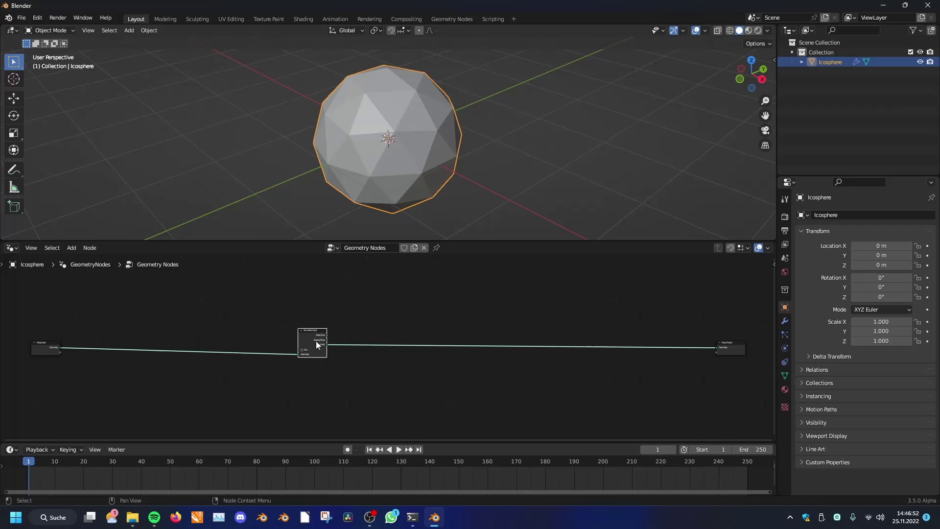
{"action": "left_click_drag", "start_coordinate": [316, 343], "coordinate": [314, 349]}
Insert a Simulation Output node on the geometry link just after the Simulation Input node.
{"action": "key", "text": "shift+a"}
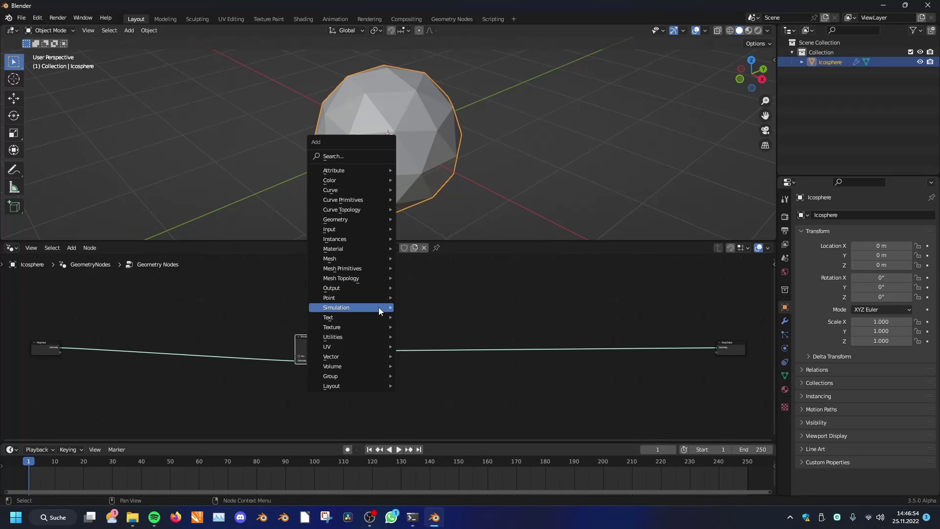
{"action": "left_click", "coordinate": [427, 316]}
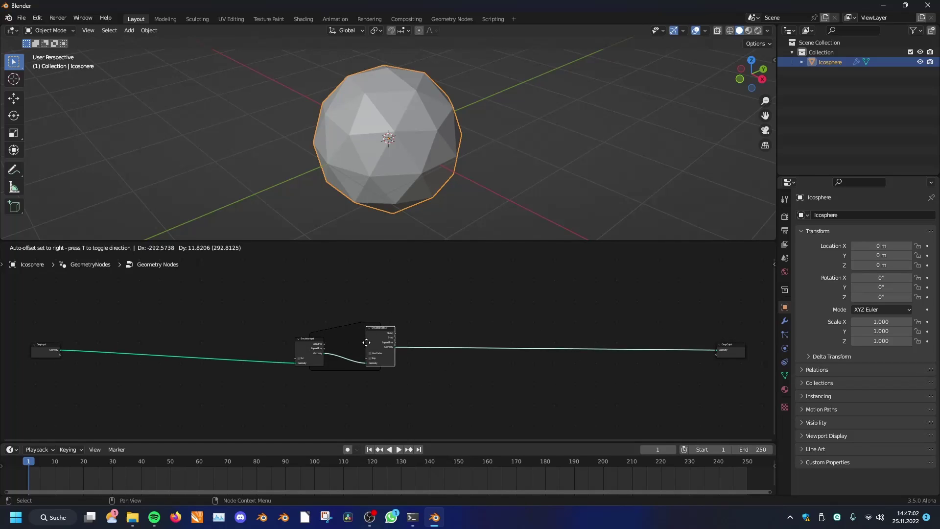
{"action": "left_click", "coordinate": [377, 347]}
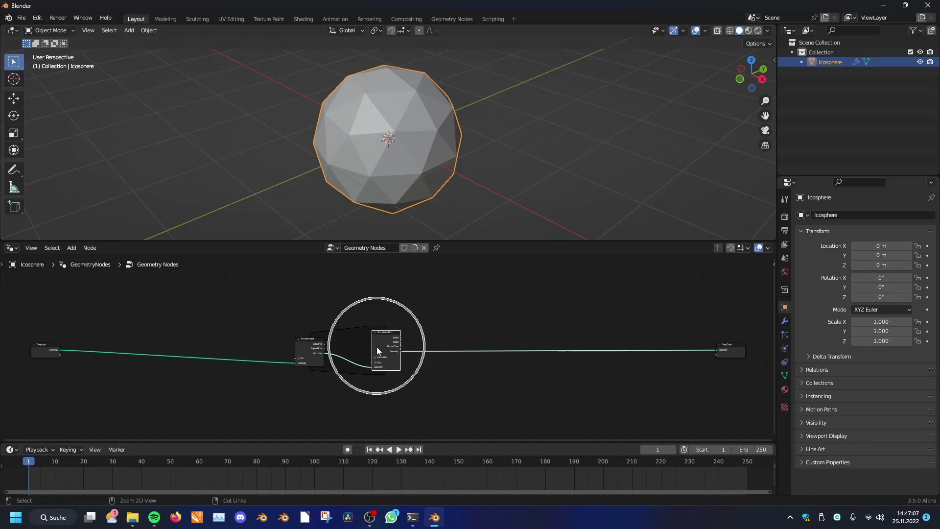
{"action": "scroll", "coordinate": [377, 347], "scroll_direction": "up", "scroll_amount": 4}
{"action": "scroll", "coordinate": [386, 318], "scroll_direction": "down", "scroll_amount": 4}
{"action": "scroll", "coordinate": [355, 325], "scroll_direction": "up", "scroll_amount": 3}
{"action": "middle_click_drag", "start_coordinate": [354, 325], "coordinate": [476, 301]}
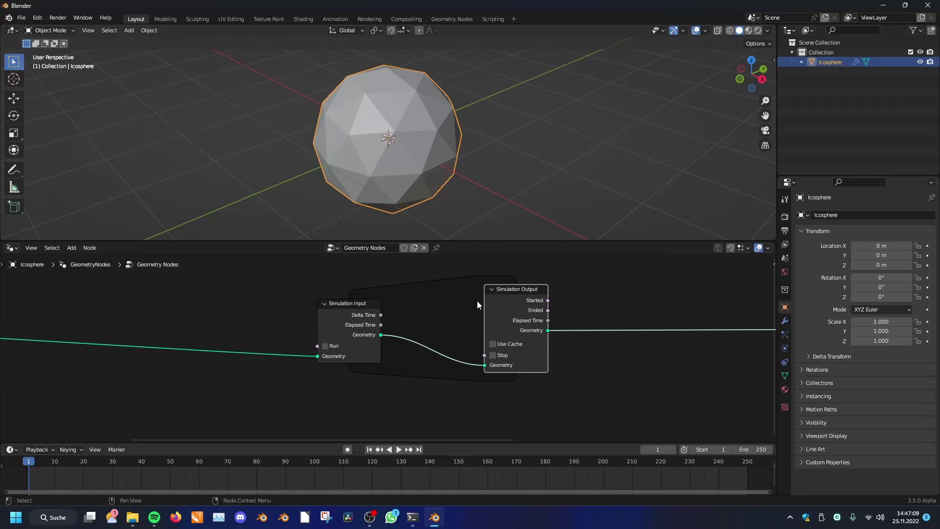
Space the two simulation nodes far apart and place Group Input and Group Output close beside their outer ends.
{"action": "left_click_drag", "start_coordinate": [328, 322], "coordinate": [58, 317]}
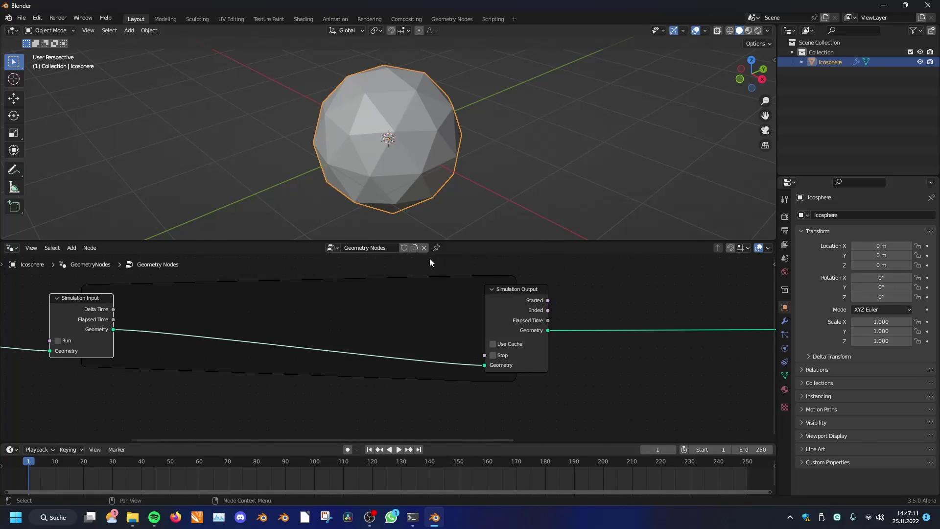
{"action": "scroll", "coordinate": [430, 313], "scroll_direction": "down", "scroll_amount": 8}
{"action": "left_click_drag", "start_coordinate": [634, 343], "coordinate": [441, 341]}
{"action": "scroll", "coordinate": [274, 325], "scroll_direction": "up", "scroll_amount": 5}
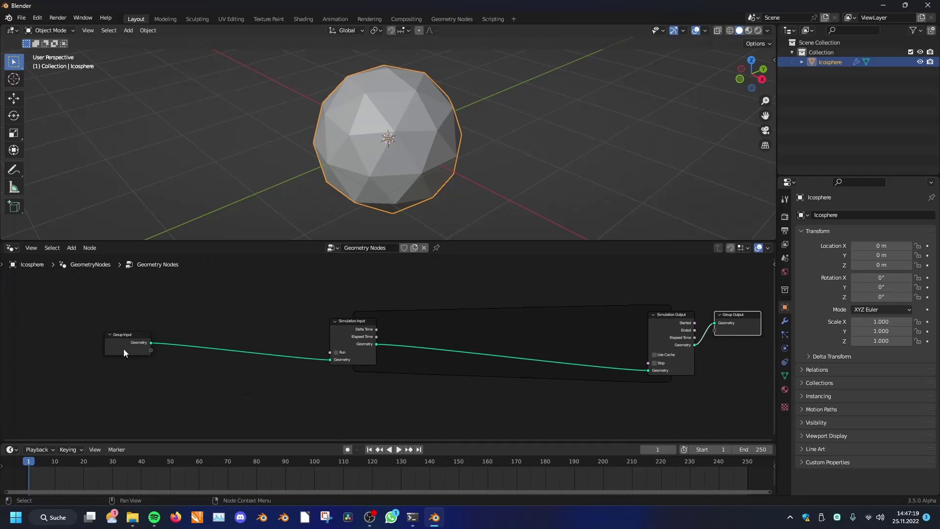
{"action": "left_click_drag", "start_coordinate": [124, 352], "coordinate": [290, 338]}
{"action": "scroll", "coordinate": [373, 330], "scroll_direction": "up", "scroll_amount": 2}
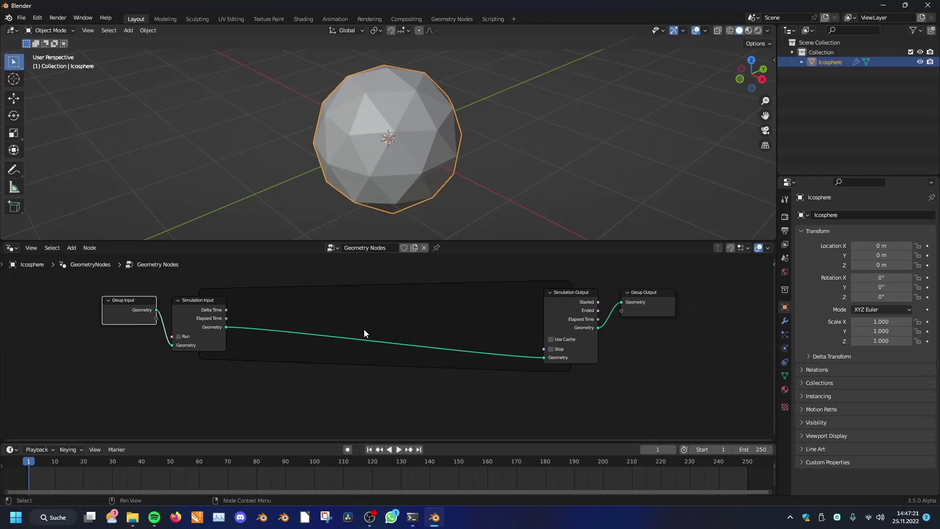
{"action": "scroll", "coordinate": [365, 330], "scroll_direction": "up", "scroll_amount": 1}
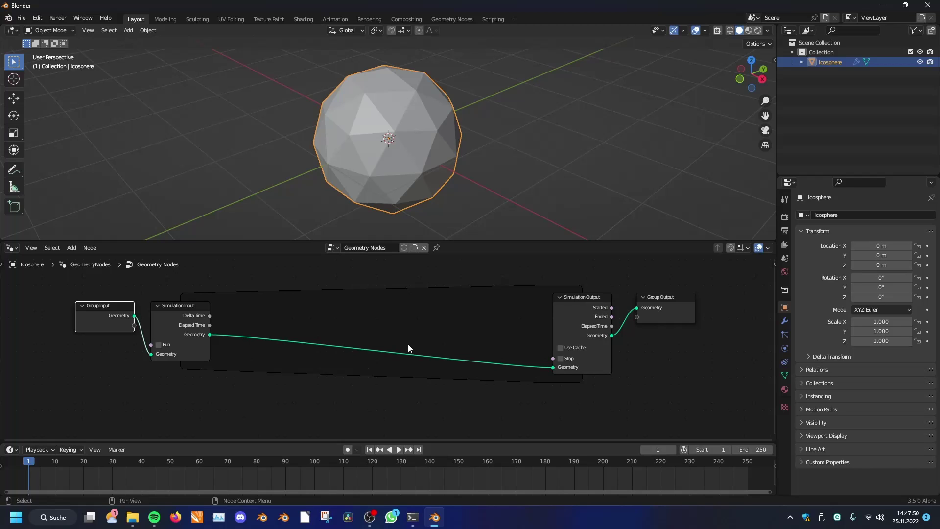
Insert a Transform node on the link between Simulation Input and Simulation Output and briefly play the animation.
{"action": "key", "text": "shift+a"}
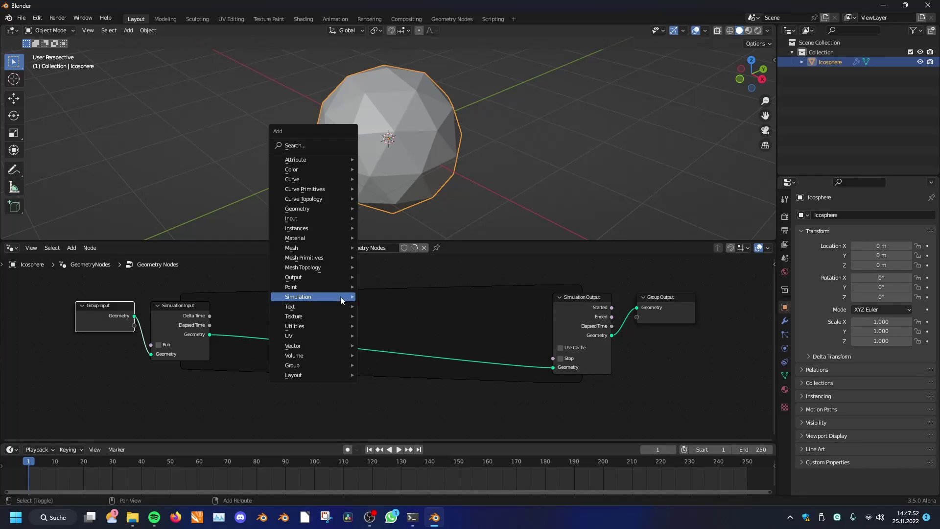
{"action": "left_click", "coordinate": [310, 143]}
{"action": "type", "text": "tr"}
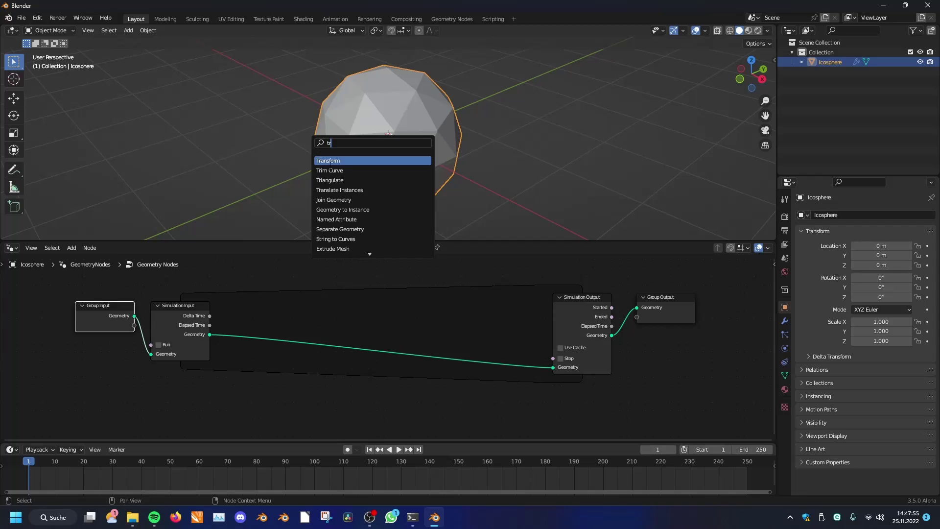
{"action": "key", "text": "Return"}
{"action": "left_click", "coordinate": [355, 319]}
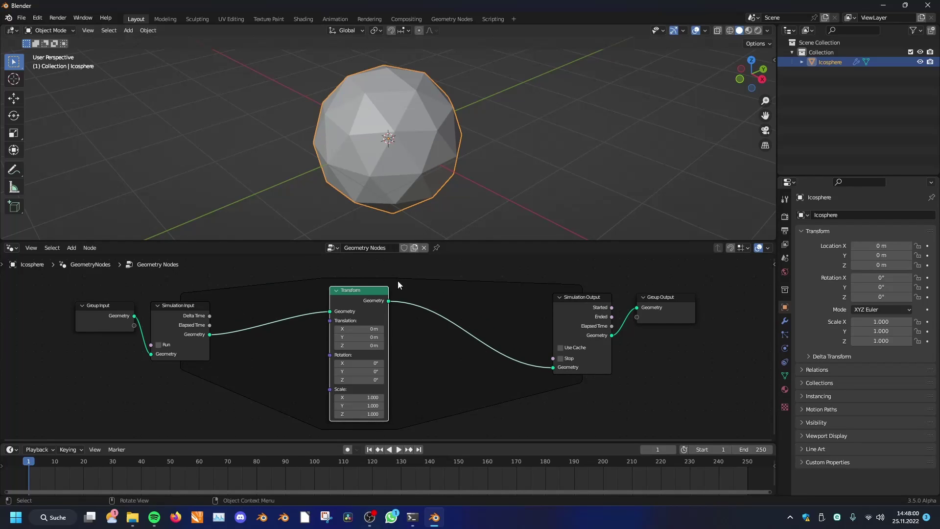
{"action": "key", "text": "space"}
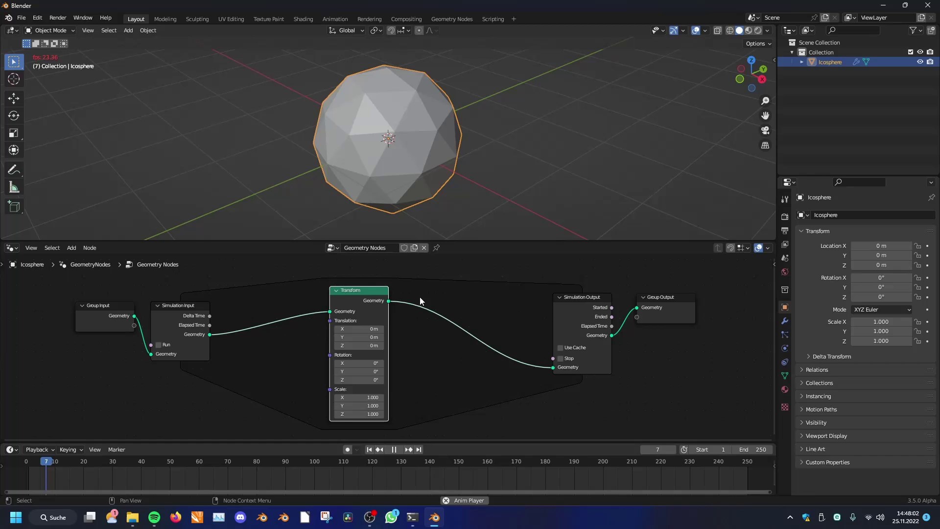
{"action": "left_click", "coordinate": [395, 449]}
Set the Transform node's Y rotation to 1°.
{"action": "left_click_drag", "start_coordinate": [363, 290], "coordinate": [368, 329]}
{"action": "right_click", "coordinate": [367, 329]}
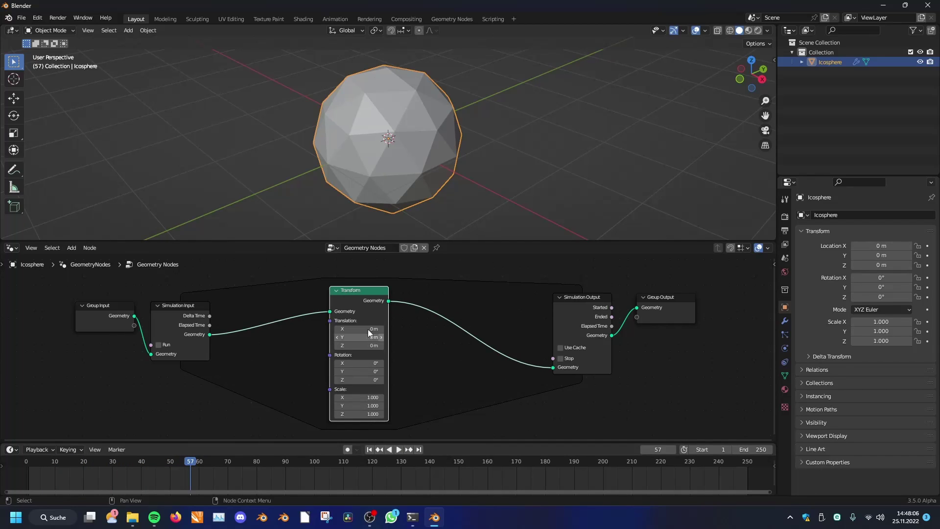
{"action": "left_click", "coordinate": [356, 369]}
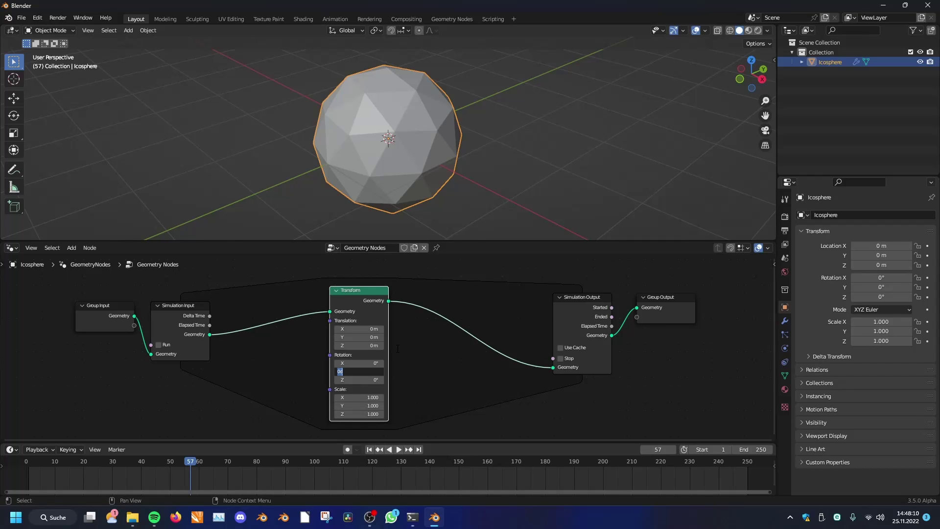
{"action": "key", "text": "Return"}
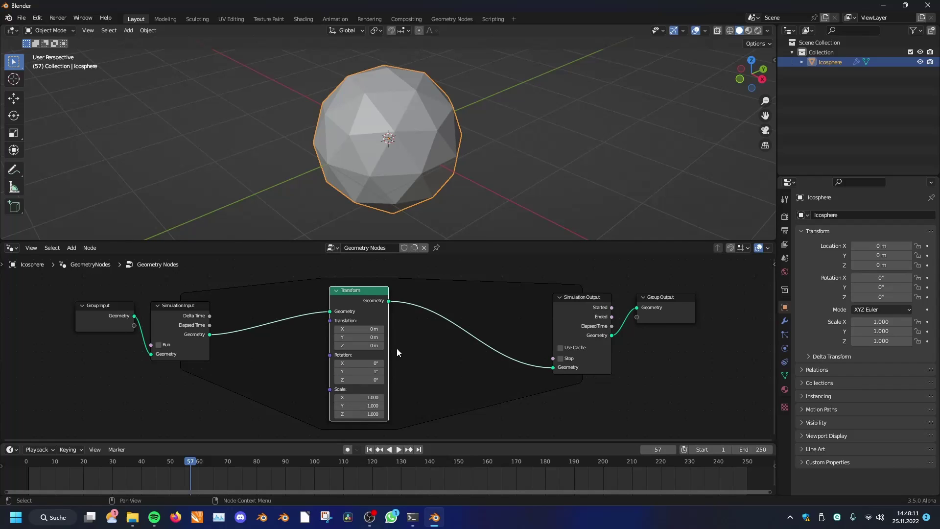
Play the animation from the first frame to check the icosphere's rotation, and stop it.
{"action": "left_click", "coordinate": [369, 449]}
{"action": "key", "text": "space"}
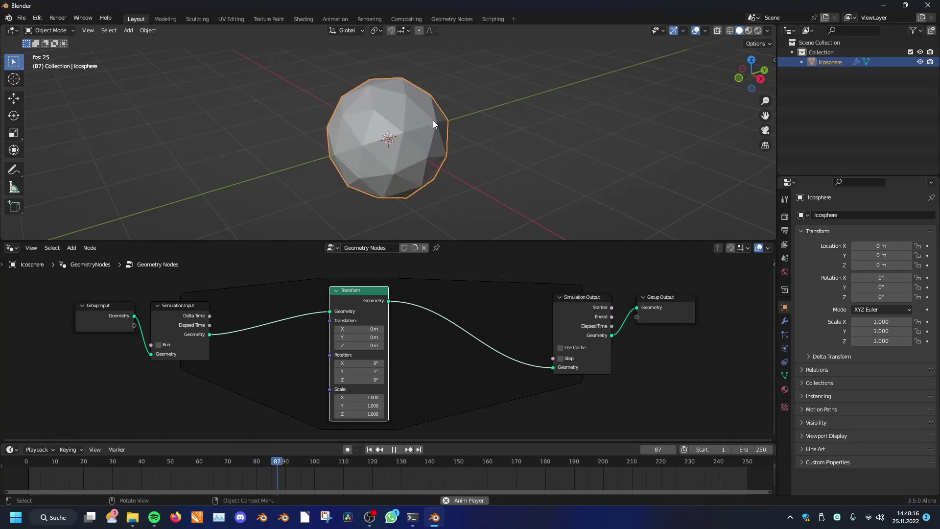
{"action": "key", "text": "space"}
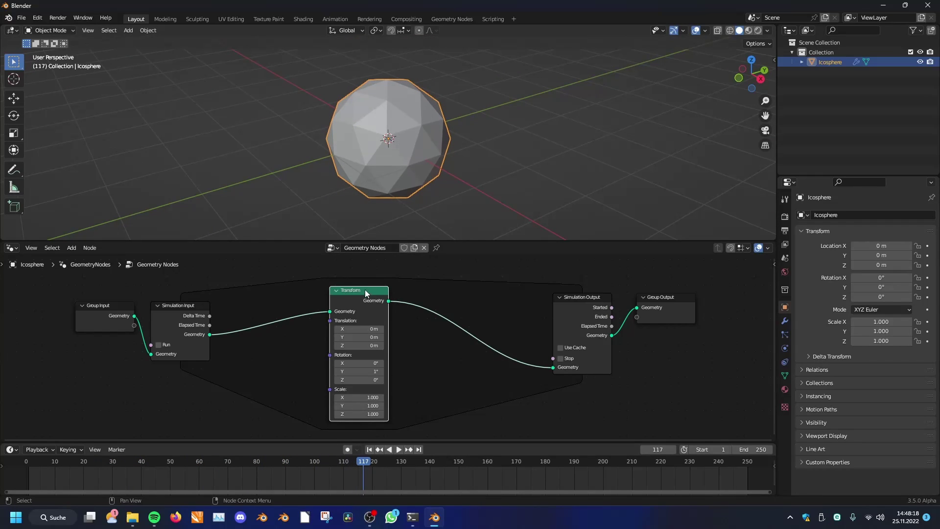
Move the Transform node close to the Simulation Input node and return the timeline to frame 1.
{"action": "left_click_drag", "start_coordinate": [365, 289], "coordinate": [270, 288]}
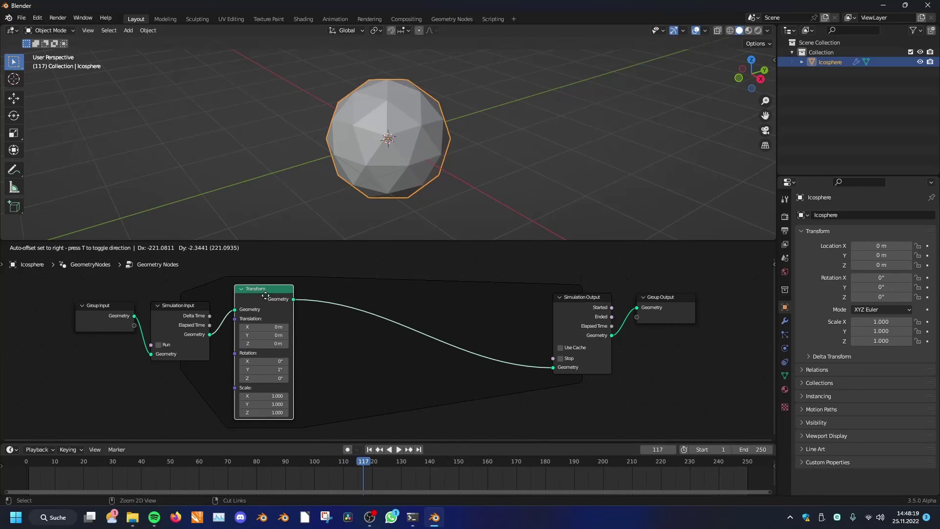
{"action": "left_click", "coordinate": [369, 449]}
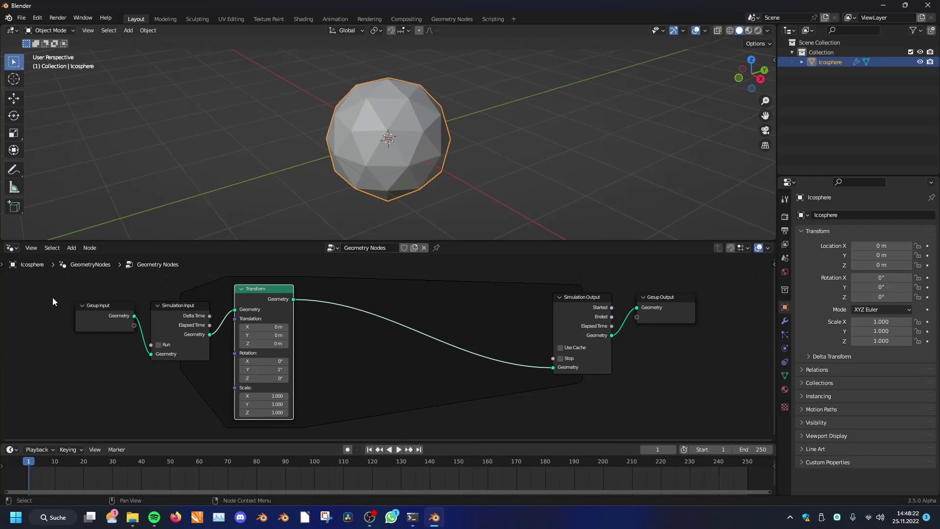
{"action": "mouse_move", "coordinate": [175, 319]}
{"action": "left_mouse_down"}
{"action": "mouse_move", "coordinate": [227, 318]}
{"action": "mouse_move", "coordinate": [186, 323]}
{"action": "left_mouse_up"}
{"action": "right_click", "coordinate": [186, 324]}
{"action": "mouse_move", "coordinate": [558, 319]}
{"action": "left_mouse_down"}
{"action": "mouse_move", "coordinate": [372, 318]}
{"action": "mouse_move", "coordinate": [526, 296]}
{"action": "mouse_move", "coordinate": [504, 310]}
{"action": "mouse_move", "coordinate": [558, 320]}
{"action": "left_mouse_up"}
{"action": "key", "text": "g"}
{"action": "right_click", "coordinate": [278, 314]}
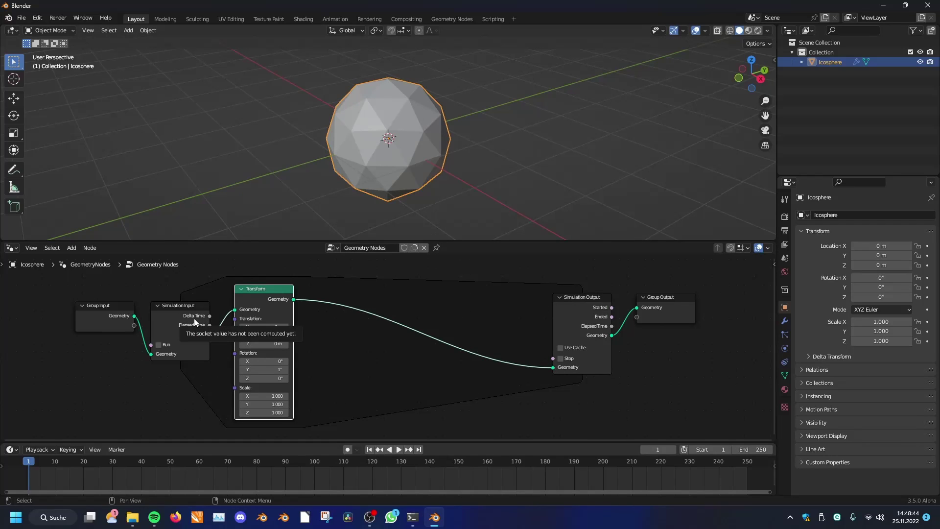
{"action": "left_click_drag", "start_coordinate": [277, 299], "coordinate": [290, 303]}
{"action": "key", "text": "Escape"}
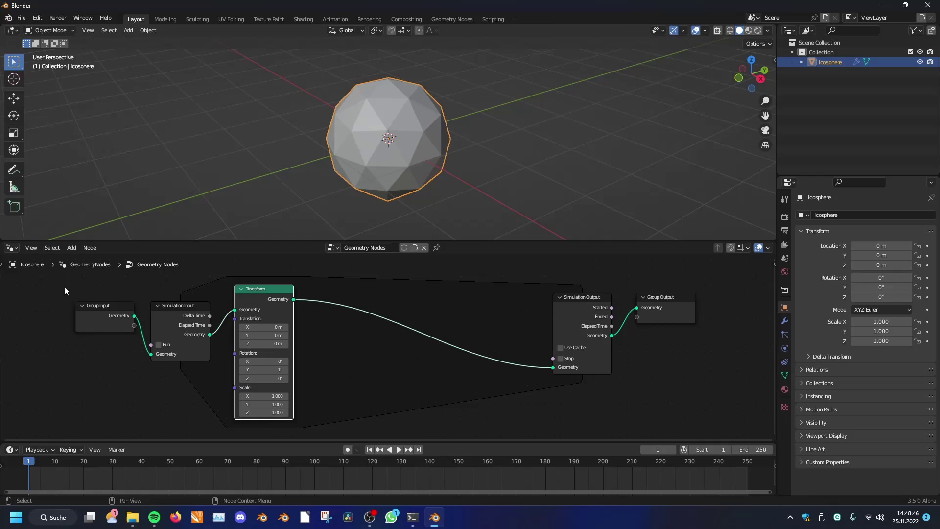
{"action": "key", "text": "g"}
{"action": "right_click", "coordinate": [260, 295]}
{"action": "left_click", "coordinate": [567, 319]}
{"action": "key", "text": "g"}
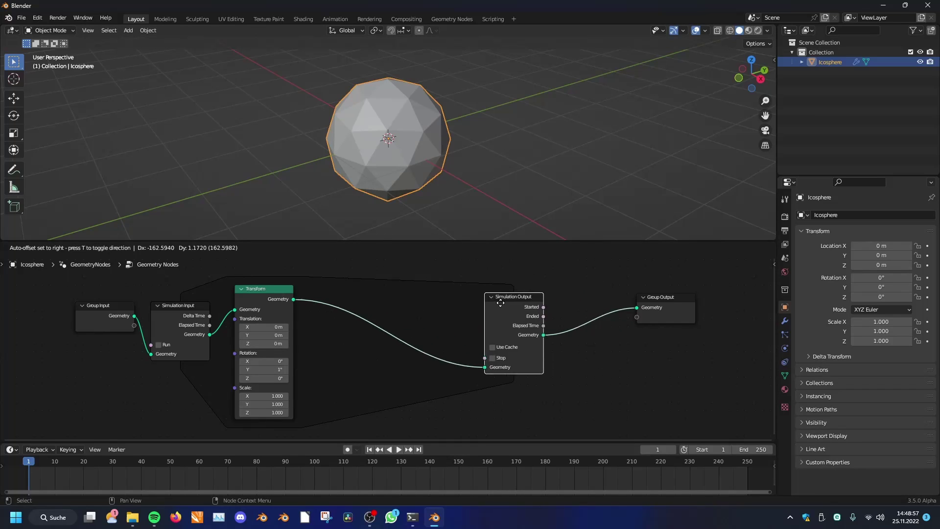
{"action": "right_click", "coordinate": [552, 296]}
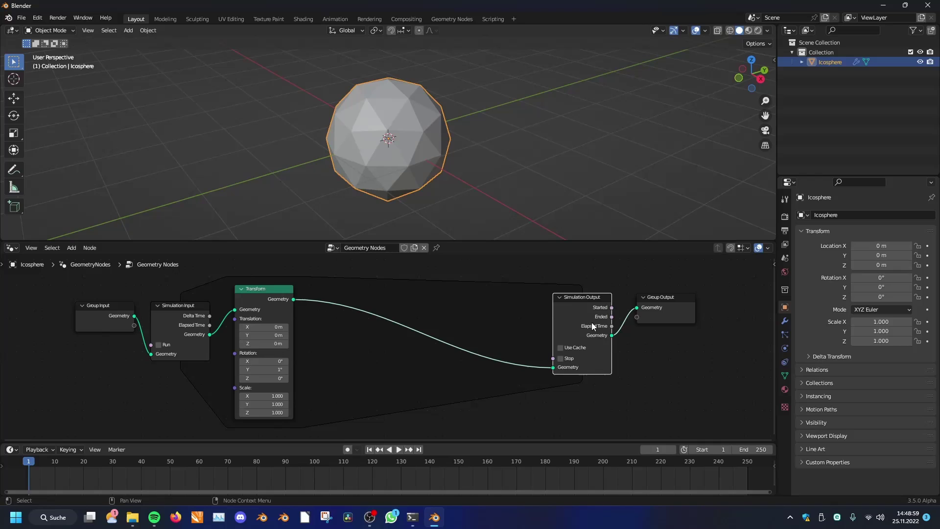
Advance the simulation by one frame, play it to watch the icosphere rotate, and stop playback.
{"action": "key", "text": "Right"}
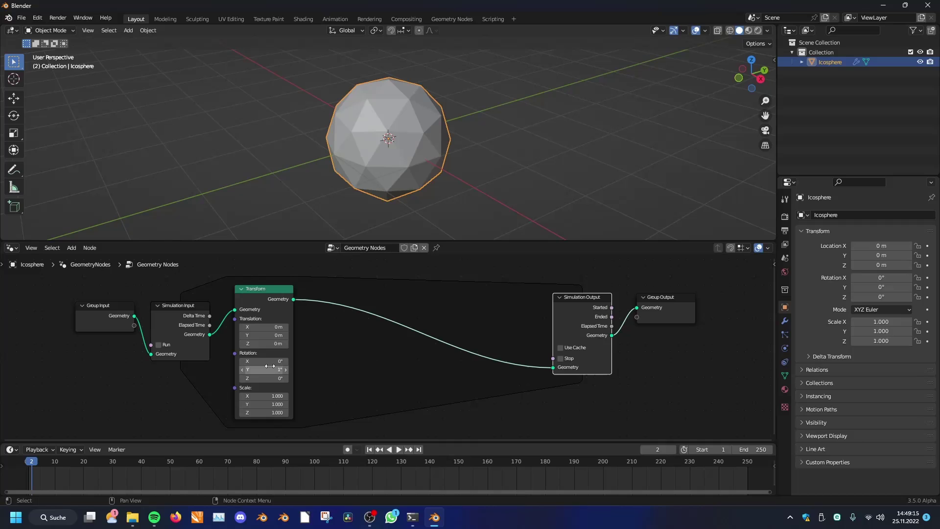
{"action": "key", "text": "space"}
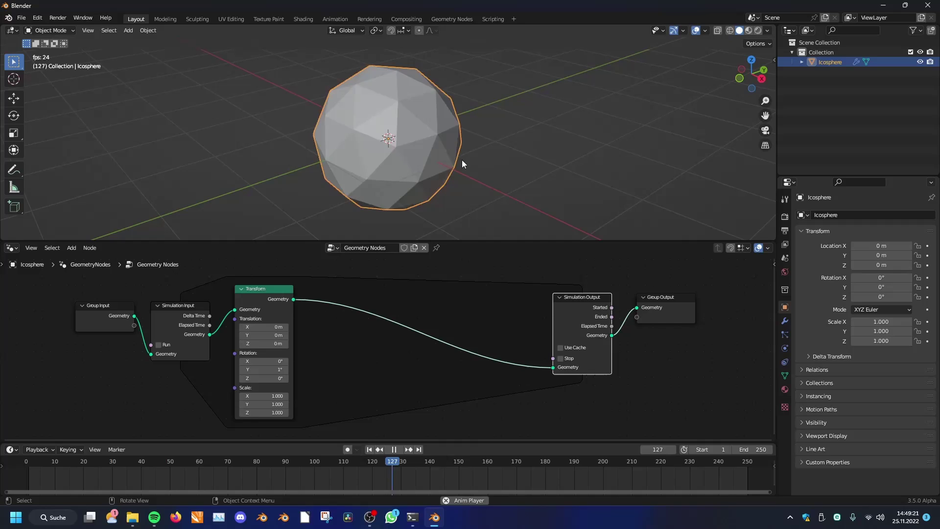
{"action": "key", "text": "space"}
Detach the Transform node from the simulation link and delete it, keeping Simulation Input connected to Simulation Output.
{"action": "scroll", "coordinate": [321, 337], "scroll_direction": "down", "scroll_amount": 2}
{"action": "scroll", "coordinate": [325, 325], "scroll_direction": "up", "scroll_amount": 1}
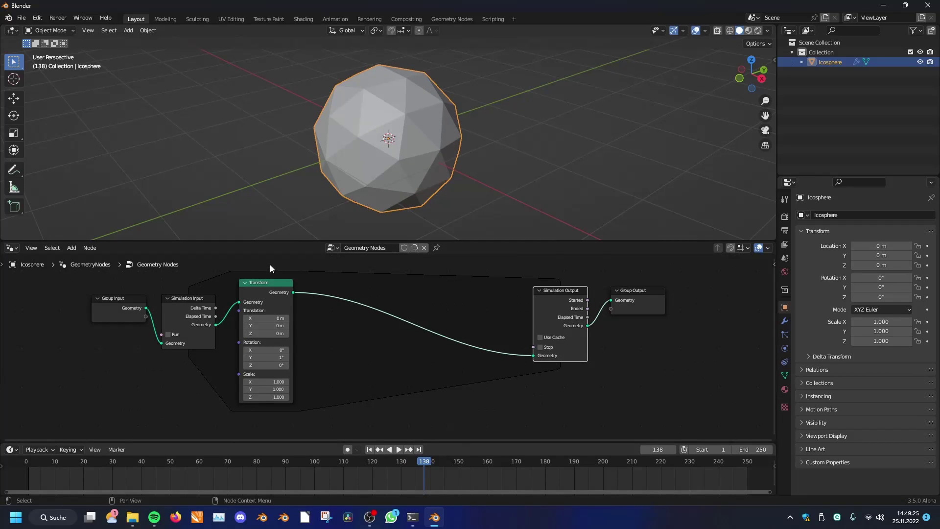
{"action": "left_click_drag", "start_coordinate": [265, 292], "coordinate": [378, 371], "text": "alt"}
{"action": "key", "text": "x"}
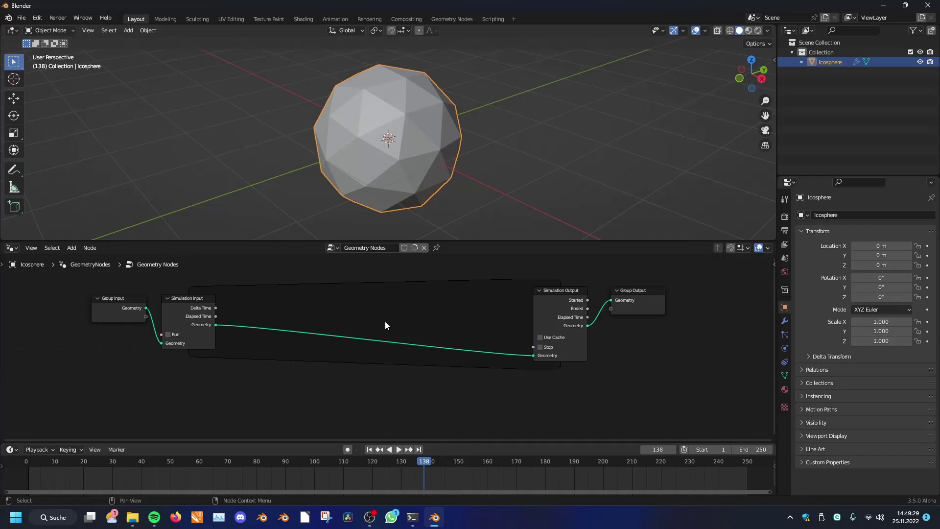
Add a Subdivide Mesh node and place it unconnected above the link between Simulation Input and Simulation Output.
{"action": "key", "text": "shift+a"}
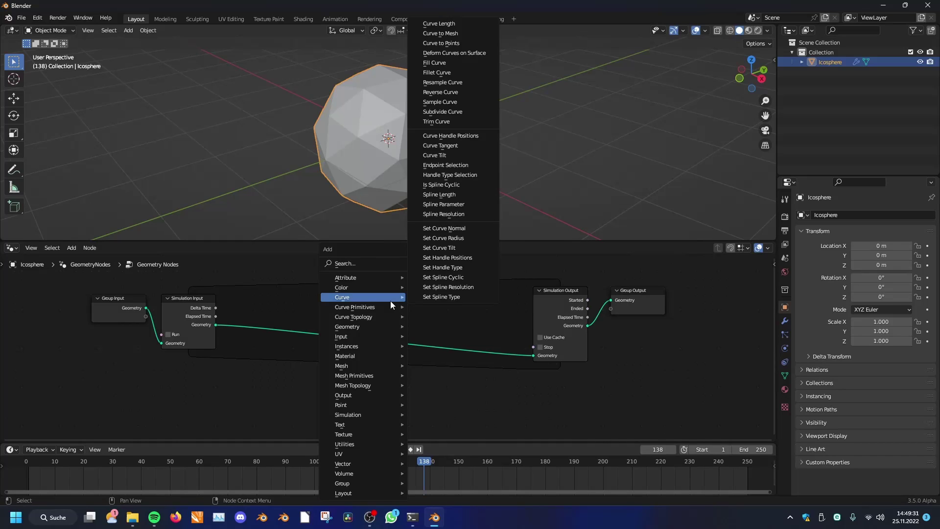
{"action": "mouse_move", "coordinate": [366, 365]}
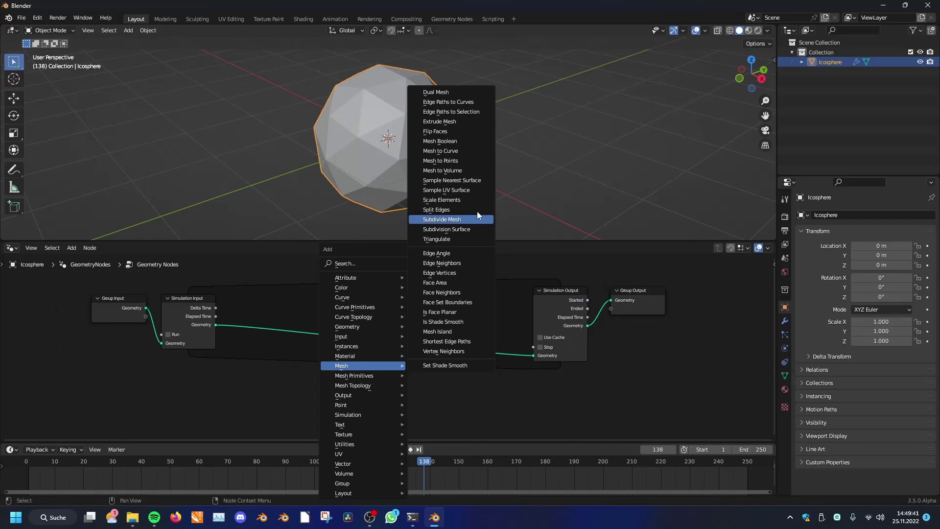
{"action": "left_click", "coordinate": [442, 220]}
{"action": "left_click", "coordinate": [280, 381]}
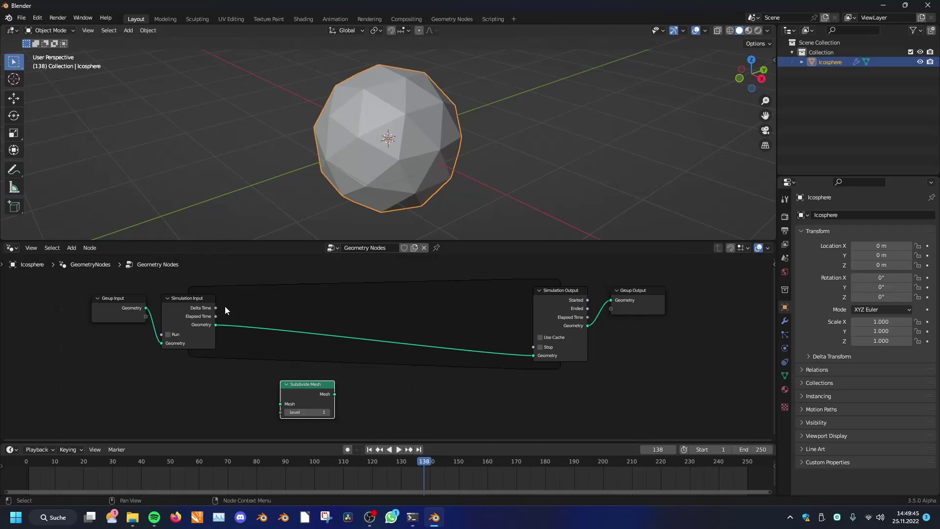
{"action": "left_click_drag", "start_coordinate": [318, 393], "coordinate": [370, 296]}
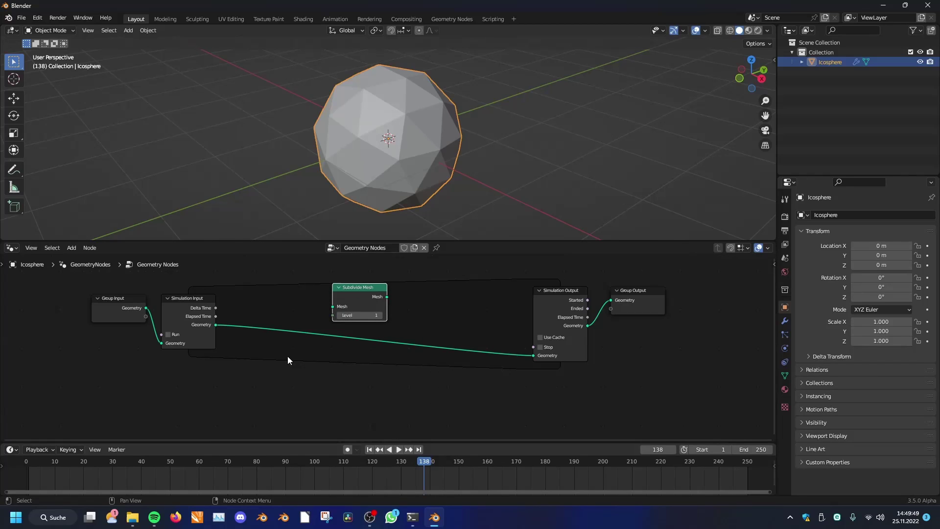
Return to frame 1, scrub the timeline to frame 9, and delete the unconnected Subdivide Mesh node.
{"action": "left_click", "coordinate": [369, 449]}
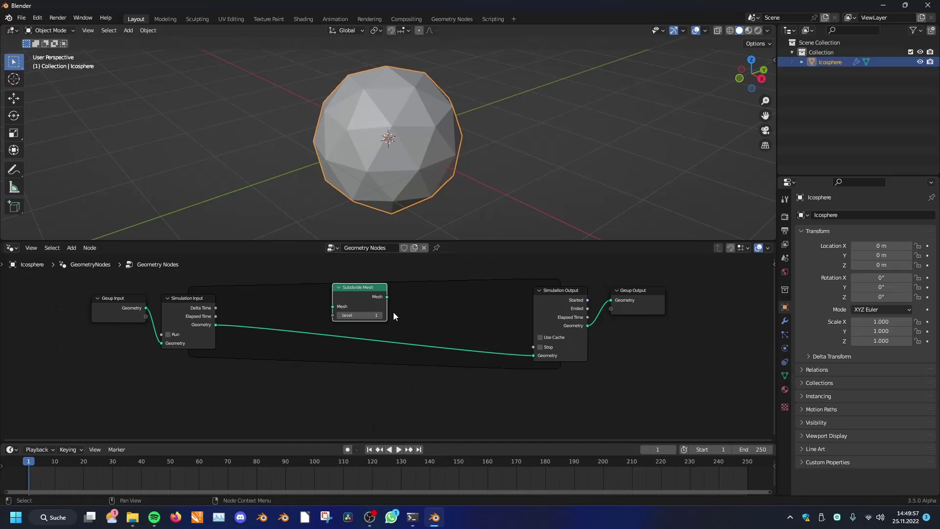
{"action": "key", "text": "g"}
{"action": "right_click", "coordinate": [369, 286]}
{"action": "left_click_drag", "start_coordinate": [32, 465], "coordinate": [52, 466]}
{"action": "mouse_move", "coordinate": [372, 286]}
{"action": "left_mouse_down"}
{"action": "mouse_move", "coordinate": [400, 301]}
{"action": "mouse_move", "coordinate": [365, 258]}
{"action": "mouse_move", "coordinate": [381, 283]}
{"action": "left_mouse_up"}
{"action": "key", "text": "Escape"}
{"action": "key", "text": "Delete"}
Add an Extrude Mesh node and place it below the link between the simulation nodes.
{"action": "key", "text": "shift+a"}
{"action": "mouse_move", "coordinate": [380, 279]}
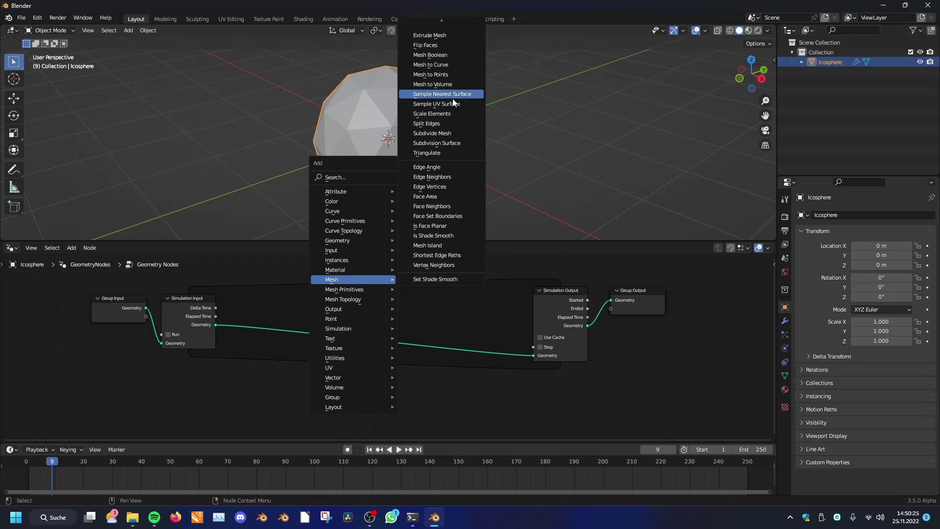
{"action": "mouse_move", "coordinate": [446, 20]}
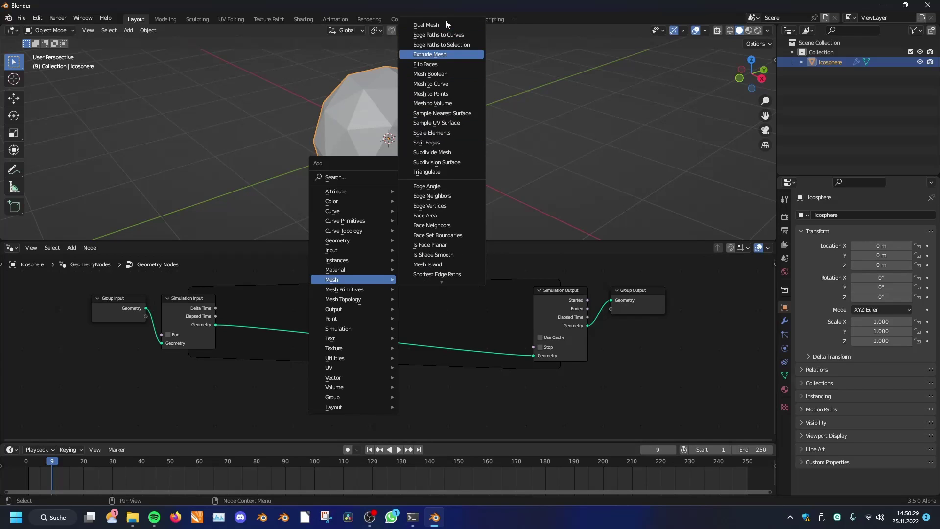
{"action": "left_click", "coordinate": [429, 54]}
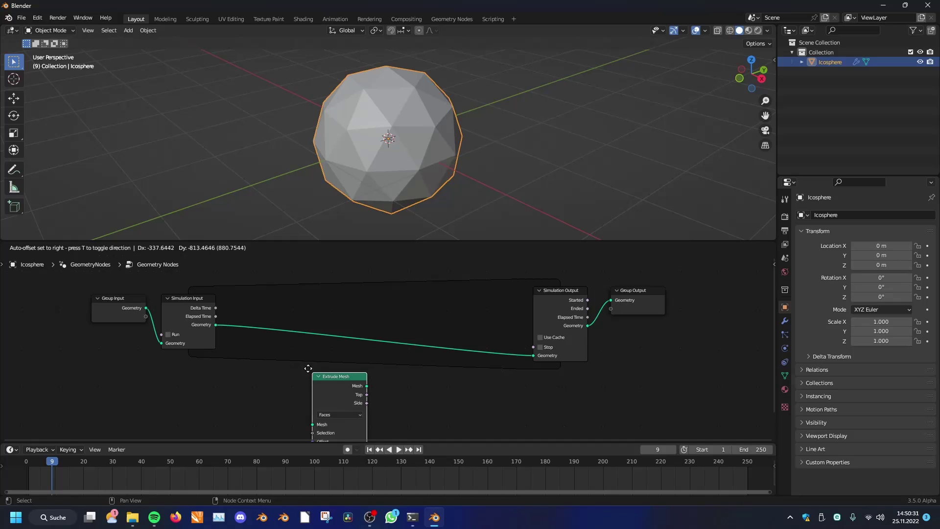
{"action": "scroll", "coordinate": [304, 357], "scroll_direction": "down", "scroll_amount": 3}
{"action": "middle_click_drag", "start_coordinate": [321, 355], "coordinate": [344, 330]}
{"action": "scroll", "coordinate": [348, 332], "scroll_direction": "up", "scroll_amount": 4}
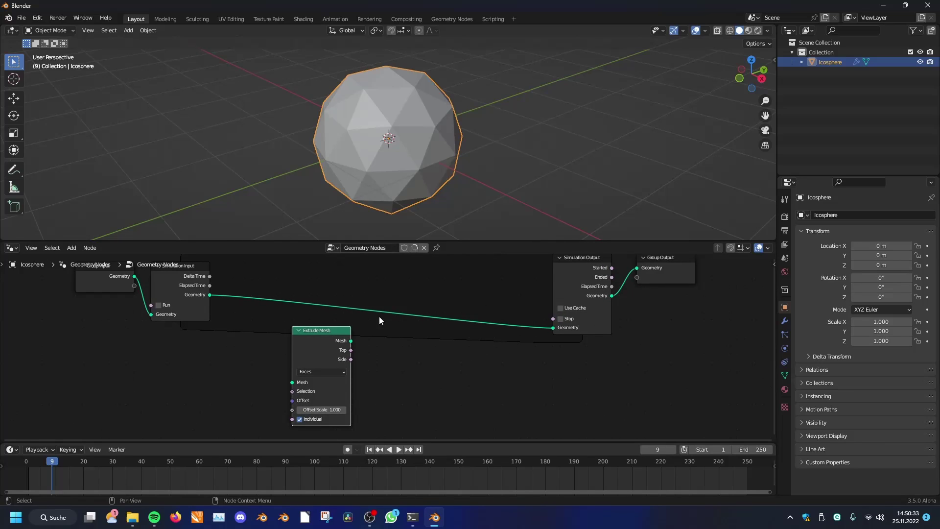
{"action": "scroll", "coordinate": [136, 287], "scroll_direction": "down", "scroll_amount": 1}
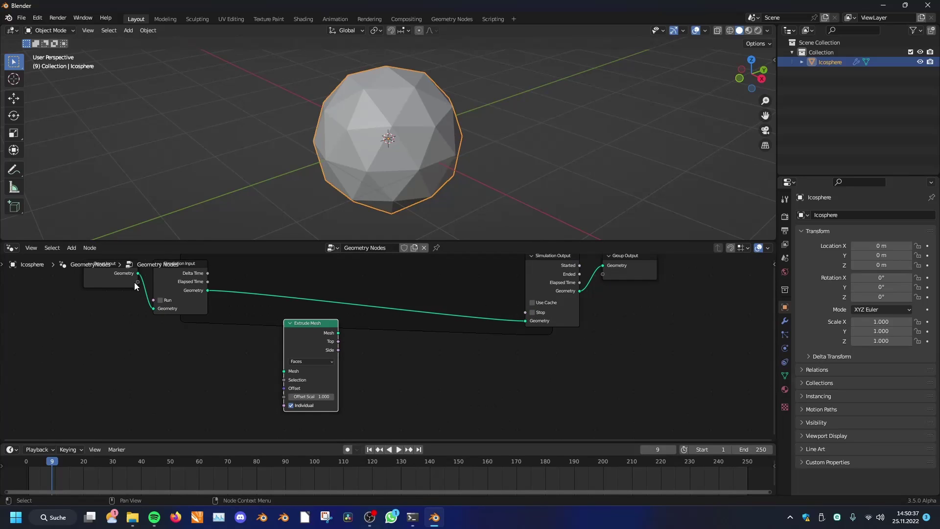
Wire the Extrude Mesh node directly between Group Input and Group Output and set its Offset Scale to 0.940.
{"action": "left_click_drag", "start_coordinate": [139, 274], "coordinate": [285, 371]}
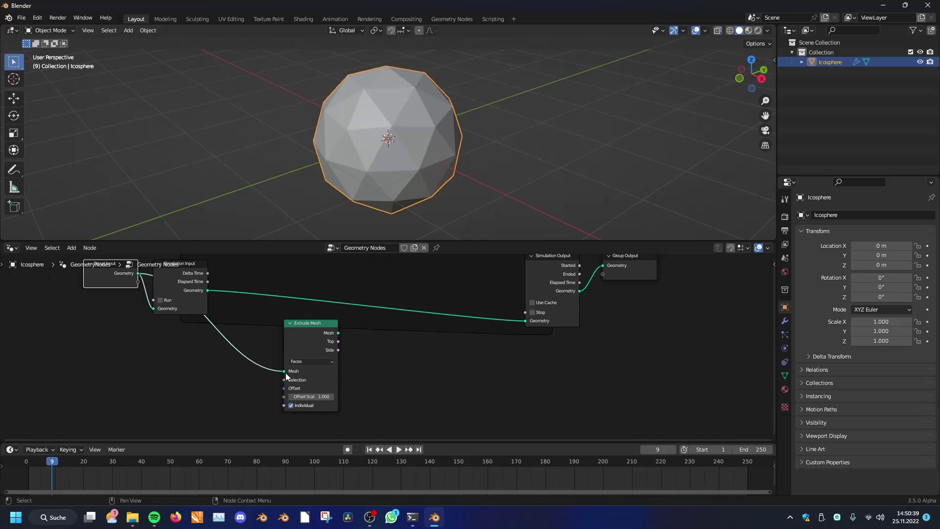
{"action": "left_click_drag", "start_coordinate": [335, 334], "coordinate": [608, 282]}
{"action": "mouse_move", "coordinate": [313, 412]}
{"action": "left_mouse_down"}
{"action": "mouse_move", "coordinate": [282, 411]}
{"action": "mouse_move", "coordinate": [311, 412]}
{"action": "left_mouse_up"}
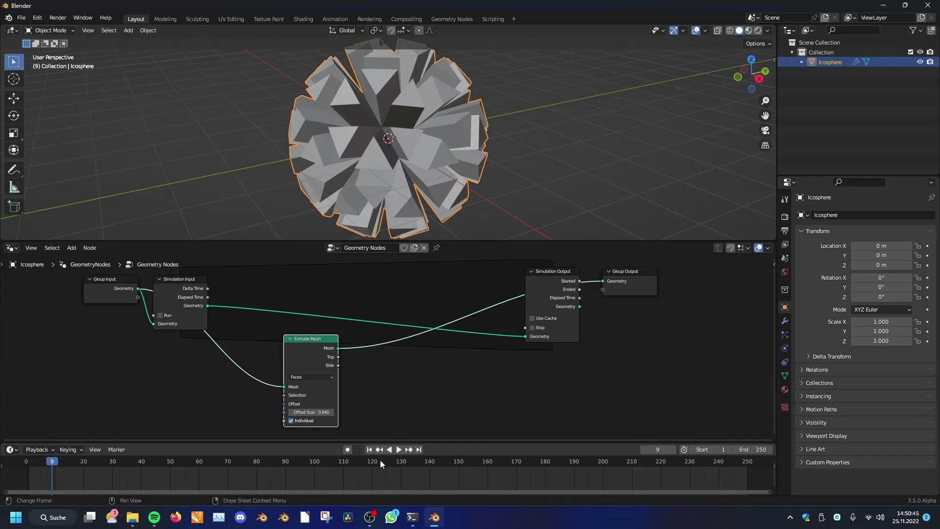
Return to frame 1 and spread the nodes apart, with Extrude Mesh lower and Simulation Input and Simulation Output higher.
{"action": "left_click", "coordinate": [370, 450]}
{"action": "left_click_drag", "start_coordinate": [319, 361], "coordinate": [303, 430]}
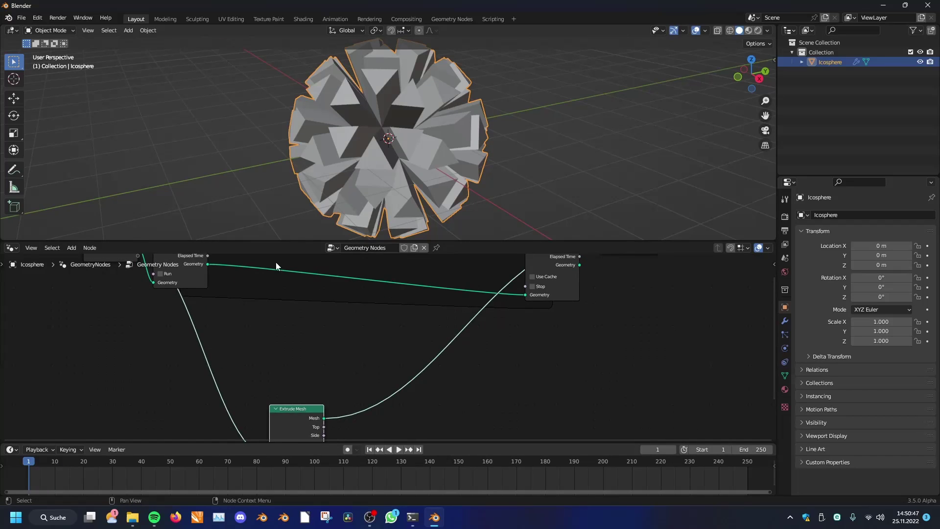
{"action": "scroll", "coordinate": [281, 284], "scroll_direction": "down", "scroll_amount": 3}
{"action": "middle_click_drag", "start_coordinate": [300, 308], "coordinate": [303, 385]}
{"action": "scroll", "coordinate": [304, 384], "scroll_direction": "down", "scroll_amount": 1}
{"action": "left_click_drag", "start_coordinate": [215, 347], "coordinate": [215, 306]}
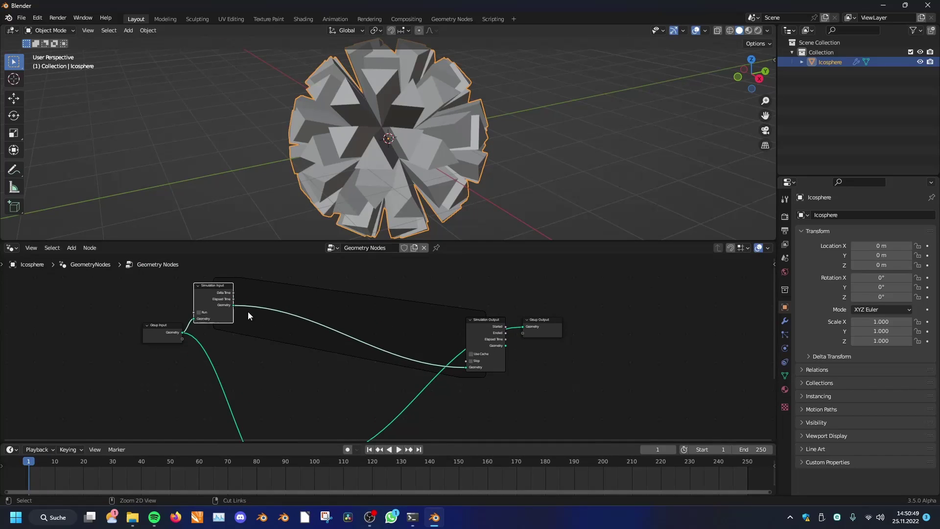
{"action": "left_click_drag", "start_coordinate": [482, 338], "coordinate": [466, 293]}
{"action": "scroll", "coordinate": [377, 295], "scroll_direction": "down", "scroll_amount": 2}
{"action": "middle_click_drag", "start_coordinate": [377, 294], "coordinate": [395, 263]}
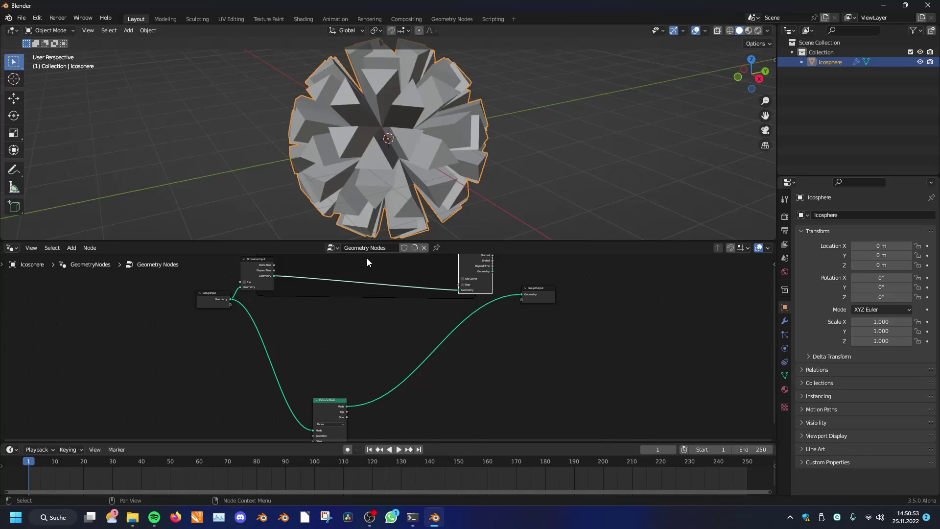
{"action": "middle_click_drag", "start_coordinate": [369, 370], "coordinate": [413, 311]}
{"action": "scroll", "coordinate": [385, 343], "scroll_direction": "up", "scroll_amount": 4}
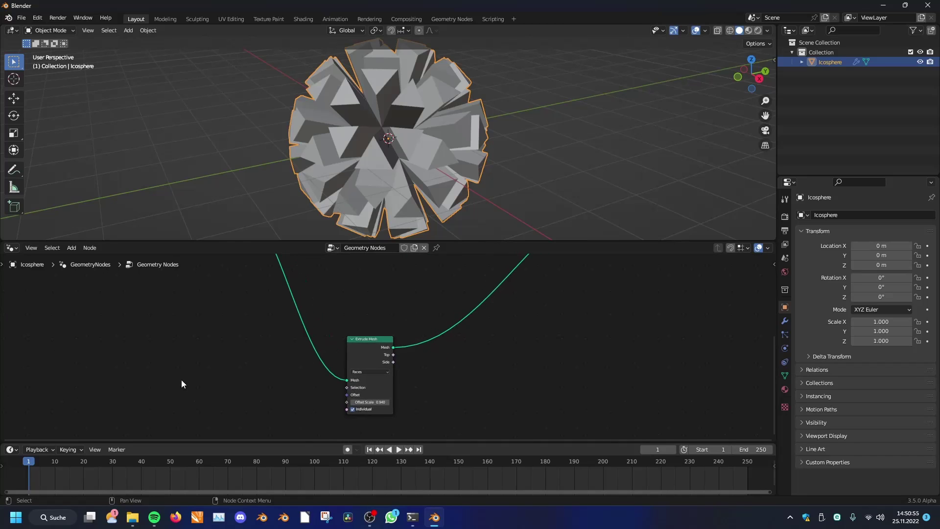
Advance the timeline by one frame and move the Extrude Mesh node up and closer to Group Input.
{"action": "mouse_move", "coordinate": [367, 400]}
{"action": "left_mouse_down"}
{"action": "mouse_move", "coordinate": [399, 400]}
{"action": "mouse_move", "coordinate": [323, 400]}
{"action": "mouse_move", "coordinate": [367, 400]}
{"action": "left_mouse_up"}
{"action": "right_click", "coordinate": [367, 400]}
{"action": "scroll", "coordinate": [431, 321], "scroll_direction": "down", "scroll_amount": 2}
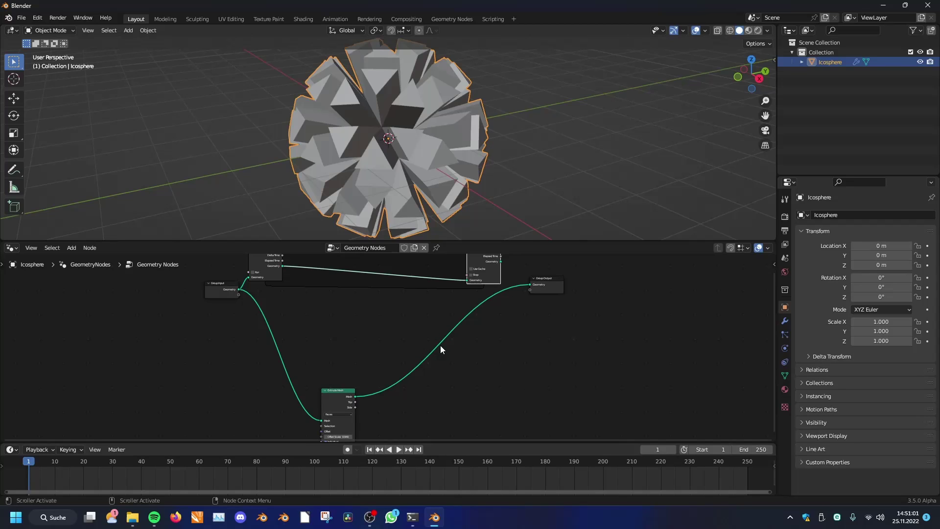
{"action": "key", "text": "Right"}
{"action": "scroll", "coordinate": [443, 335], "scroll_direction": "up", "scroll_amount": 5}
{"action": "left_click_drag", "start_coordinate": [300, 364], "coordinate": [267, 315]}
{"action": "scroll", "coordinate": [393, 333], "scroll_direction": "down", "scroll_amount": 3}
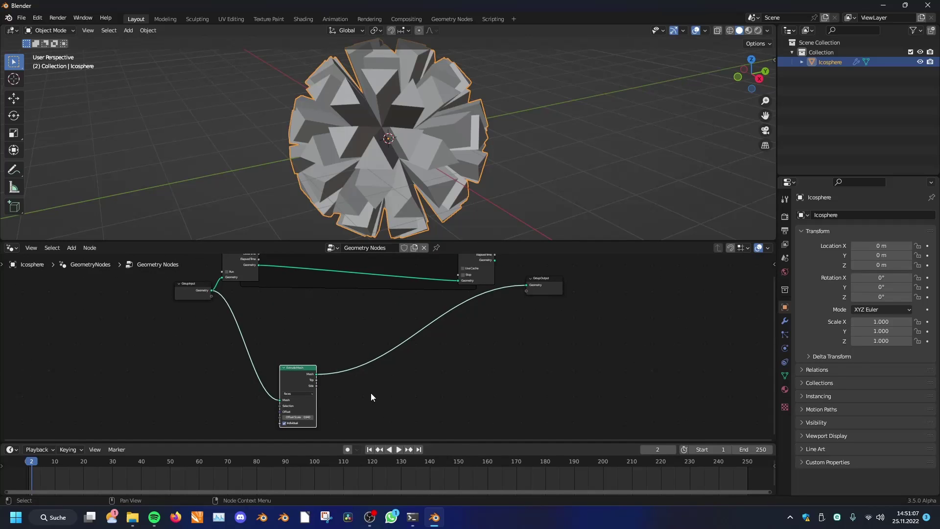
{"action": "scroll", "coordinate": [371, 393], "scroll_direction": "up", "scroll_amount": 2}
{"action": "middle_click_drag", "start_coordinate": [371, 392], "coordinate": [370, 372]}
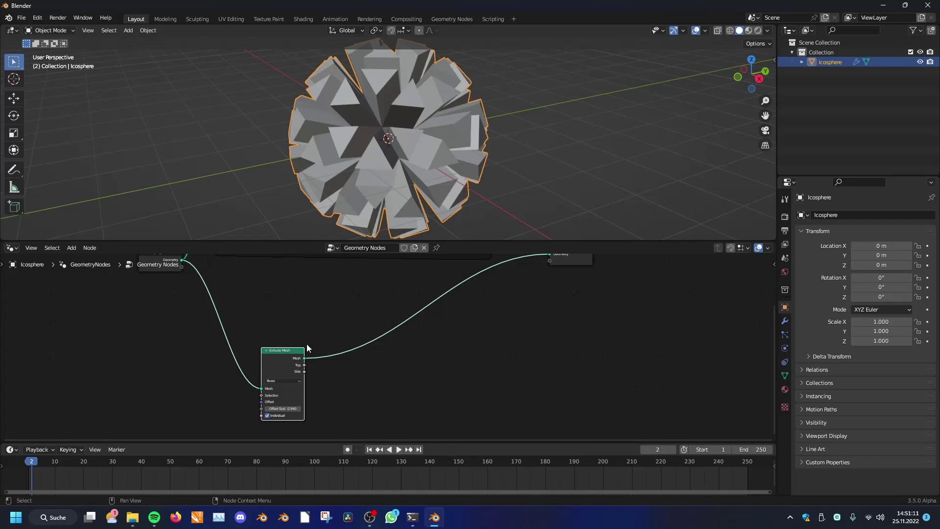
Duplicate the Extrude Mesh node into the link to Group Output and move the original away from the copy.
{"action": "key", "text": "shift+d"}
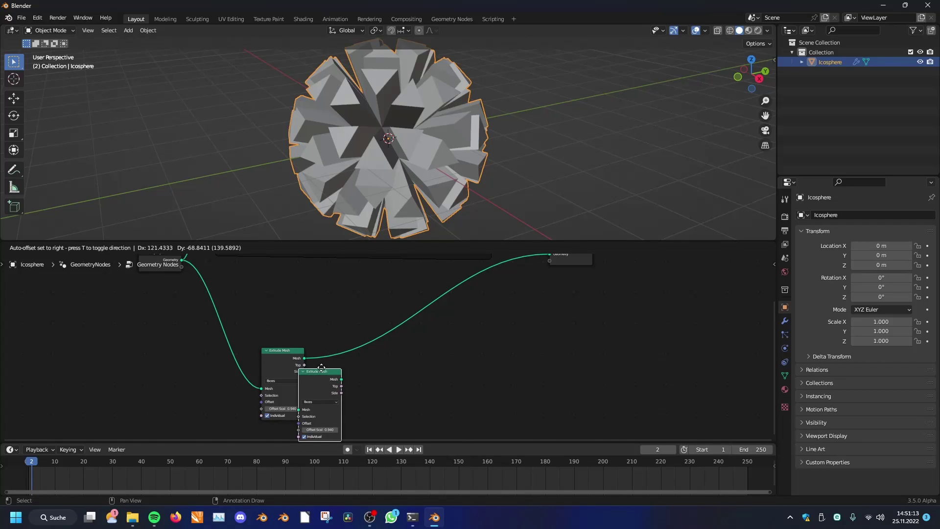
{"action": "left_click", "coordinate": [341, 339]}
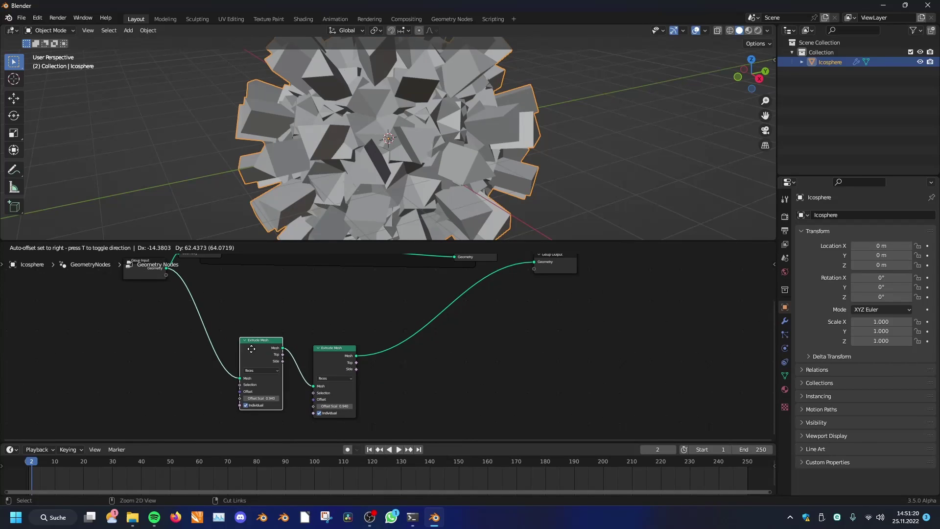
{"action": "left_click_drag", "start_coordinate": [249, 350], "coordinate": [250, 351]}
{"action": "scroll", "coordinate": [368, 360], "scroll_direction": "up", "scroll_amount": 1}
{"action": "middle_click_drag", "start_coordinate": [369, 359], "coordinate": [352, 353]}
Duplicate the second Extrude Mesh node and insert the copy as the third extrusion before Group Output.
{"action": "left_click_drag", "start_coordinate": [323, 296], "coordinate": [231, 420]}
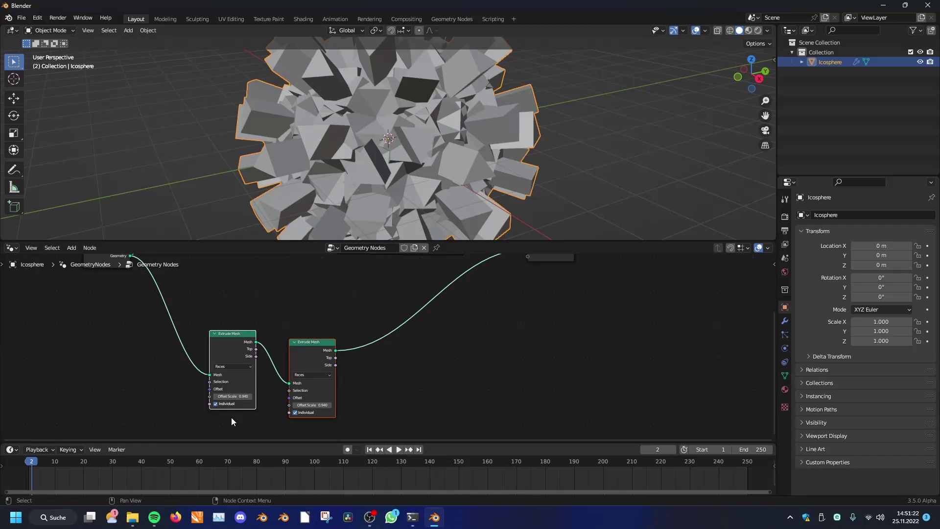
{"action": "left_click", "coordinate": [314, 366]}
{"action": "key", "text": "shift+d"}
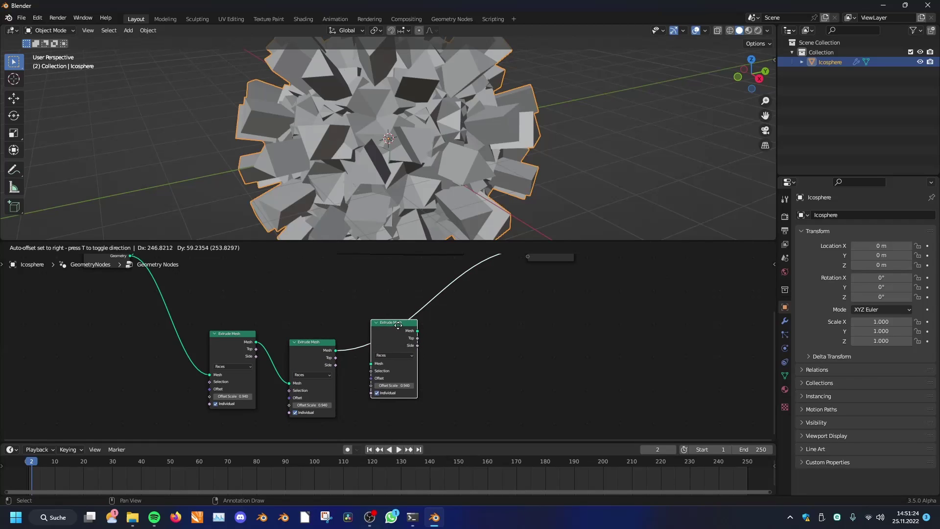
{"action": "left_click", "coordinate": [393, 325]}
{"action": "scroll", "coordinate": [397, 328], "scroll_direction": "down", "scroll_amount": 4}
{"action": "middle_click_drag", "start_coordinate": [422, 331], "coordinate": [399, 348]}
{"action": "scroll", "coordinate": [399, 348], "scroll_direction": "up", "scroll_amount": 3}
{"action": "left_click_drag", "start_coordinate": [364, 347], "coordinate": [361, 363]}
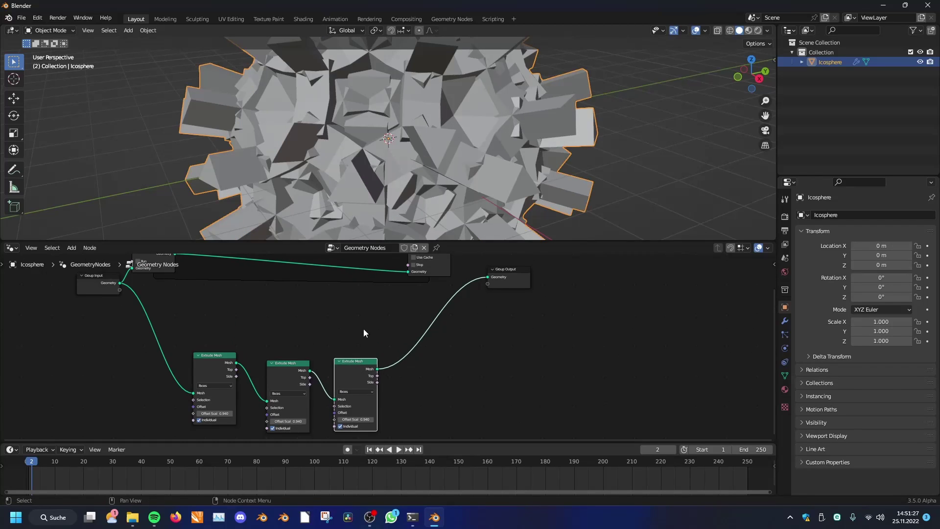
Duplicate the Extrude Mesh node twice more, inserting the copies as the fourth and fifth extrusions before Group Output.
{"action": "scroll", "coordinate": [360, 210], "scroll_direction": "down", "scroll_amount": 3}
{"action": "middle_click_drag", "start_coordinate": [360, 209], "coordinate": [355, 209]}
{"action": "key", "text": "shift+d"}
{"action": "left_click", "coordinate": [419, 348]}
{"action": "key", "text": "shift+d"}
{"action": "left_click", "coordinate": [509, 327]}
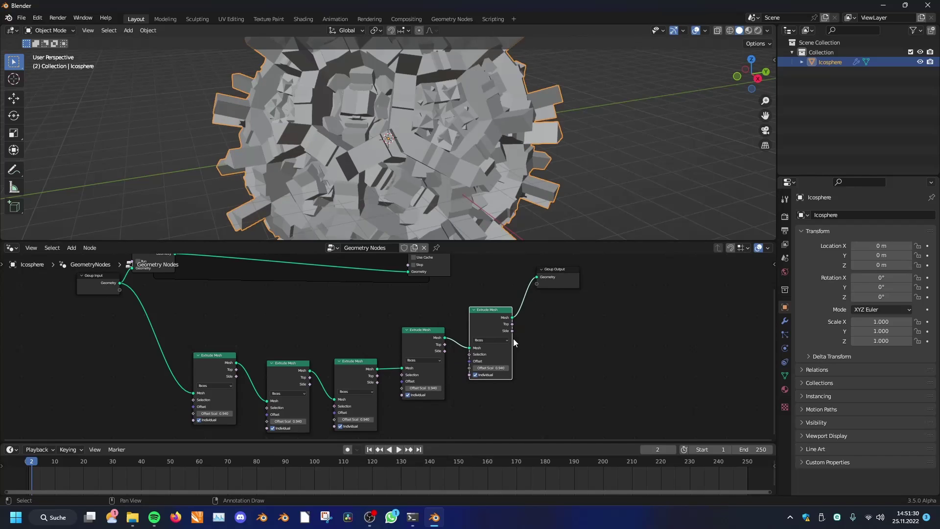
{"action": "scroll", "coordinate": [454, 193], "scroll_direction": "down", "scroll_amount": 2}
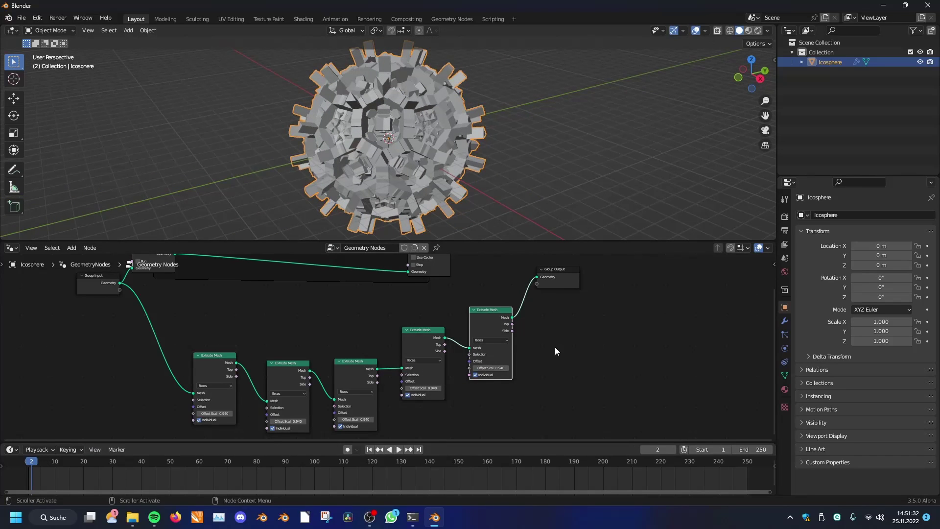
{"action": "scroll", "coordinate": [553, 348], "scroll_direction": "down", "scroll_amount": 2}
Delete the whole chain of five Extrude Mesh nodes.
{"action": "left_click_drag", "start_coordinate": [493, 405], "coordinate": [295, 355]}
{"action": "left_click_drag", "start_coordinate": [201, 333], "coordinate": [200, 333]}
{"action": "left_click_drag", "start_coordinate": [463, 327], "coordinate": [223, 417], "text": "alt"}
{"action": "key", "text": "x"}
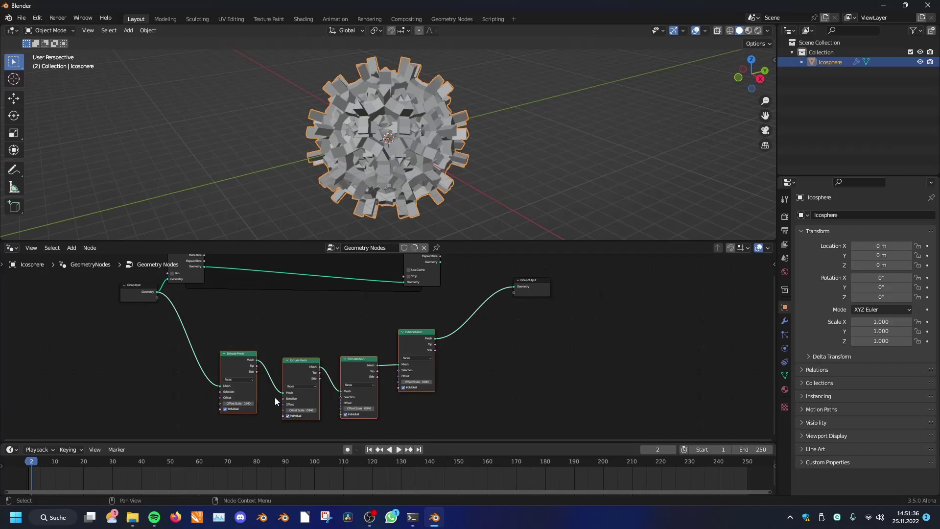
{"action": "key", "text": "x"}
Connect Simulation Output's Geometry to Group Output and move Group Input level with Simulation Input.
{"action": "scroll", "coordinate": [390, 325], "scroll_direction": "down", "scroll_amount": 1}
{"action": "middle_click_drag", "start_coordinate": [390, 325], "coordinate": [384, 398]}
{"action": "scroll", "coordinate": [385, 395], "scroll_direction": "up", "scroll_amount": 5}
{"action": "left_click_drag", "start_coordinate": [451, 325], "coordinate": [487, 293]}
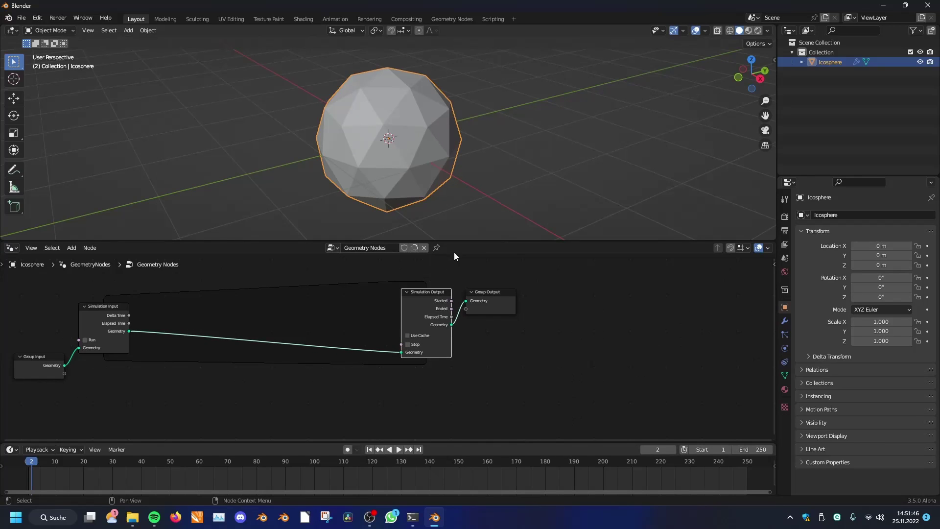
{"action": "middle_click_drag", "start_coordinate": [354, 302], "coordinate": [396, 310]}
{"action": "scroll", "coordinate": [390, 329], "scroll_direction": "up", "scroll_amount": 3}
{"action": "scroll", "coordinate": [51, 361], "scroll_direction": "down", "scroll_amount": 4}
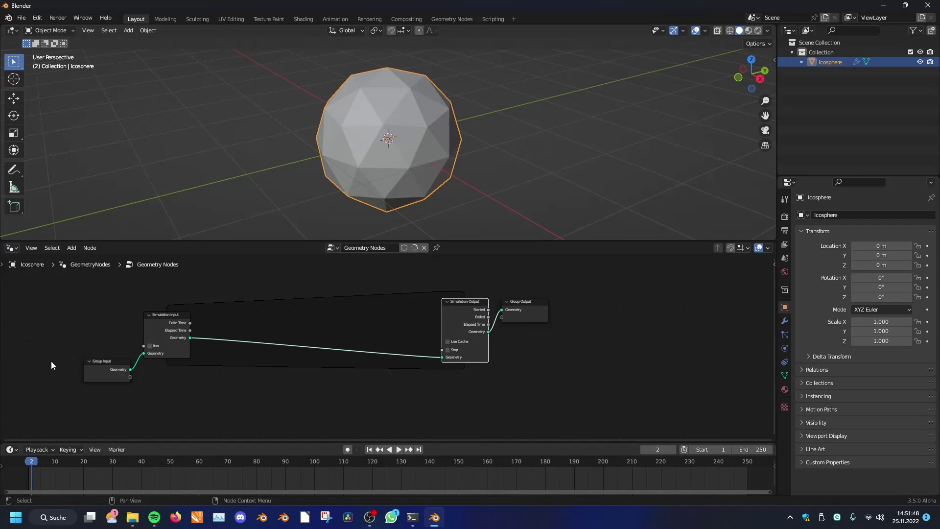
{"action": "left_click_drag", "start_coordinate": [102, 362], "coordinate": [102, 317]}
{"action": "scroll", "coordinate": [248, 360], "scroll_direction": "up", "scroll_amount": 5}
{"action": "middle_click_drag", "start_coordinate": [276, 350], "coordinate": [316, 357]}
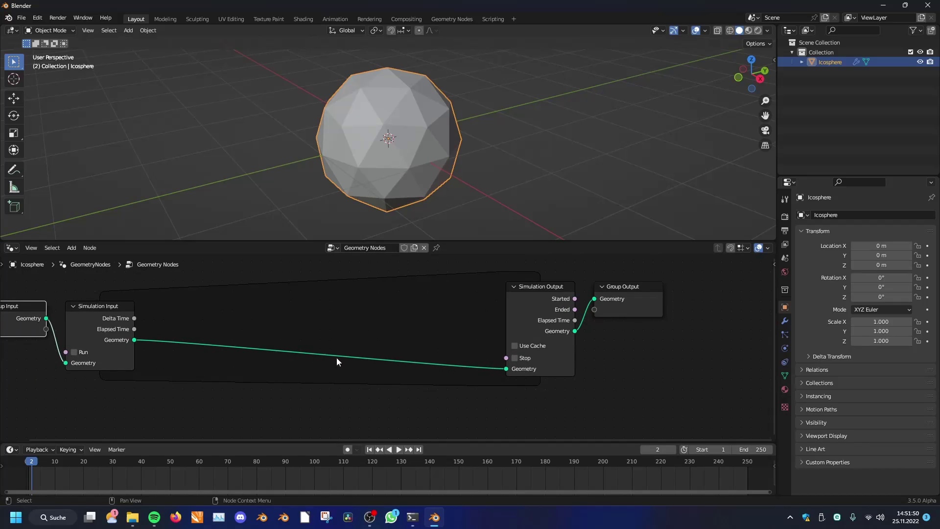
{"action": "scroll", "coordinate": [317, 285], "scroll_direction": "down", "scroll_amount": 4}
{"action": "middle_click_drag", "start_coordinate": [317, 289], "coordinate": [340, 302]}
{"action": "scroll", "coordinate": [340, 303], "scroll_direction": "up", "scroll_amount": 3}
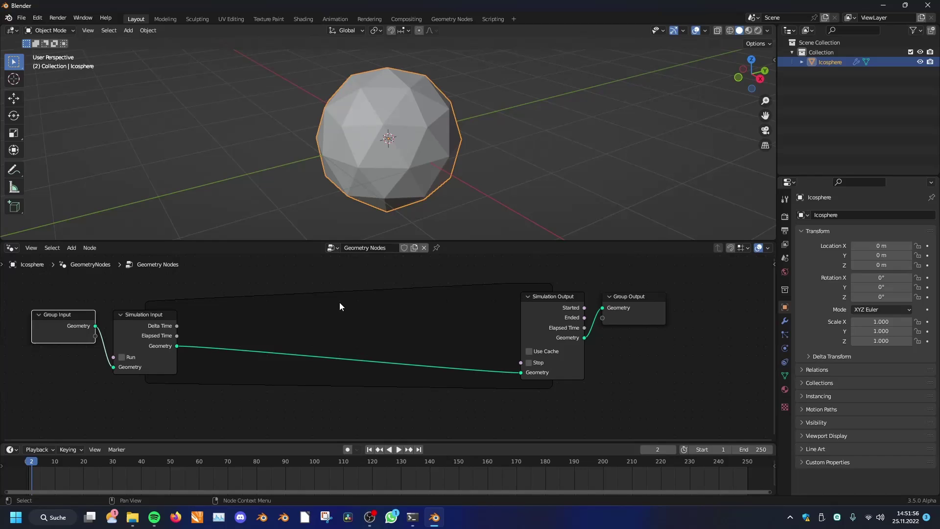
Delete the icosphere and add a plane with a new geometry node tree in its place.
{"action": "scroll", "coordinate": [412, 176], "scroll_direction": "down", "scroll_amount": 2}
{"action": "mouse_move", "coordinate": [413, 175]}
{"action": "middle_mouse_down"}
{"action": "mouse_move", "coordinate": [449, 186]}
{"action": "mouse_move", "coordinate": [420, 168]}
{"action": "mouse_move", "coordinate": [427, 175]}
{"action": "middle_mouse_up"}
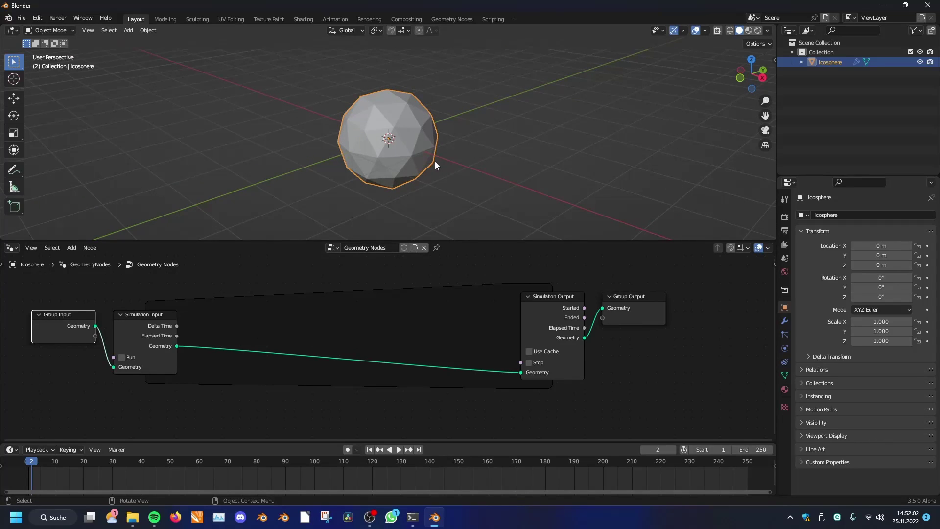
{"action": "key", "text": "Delete"}
{"action": "key", "text": "shift+a"}
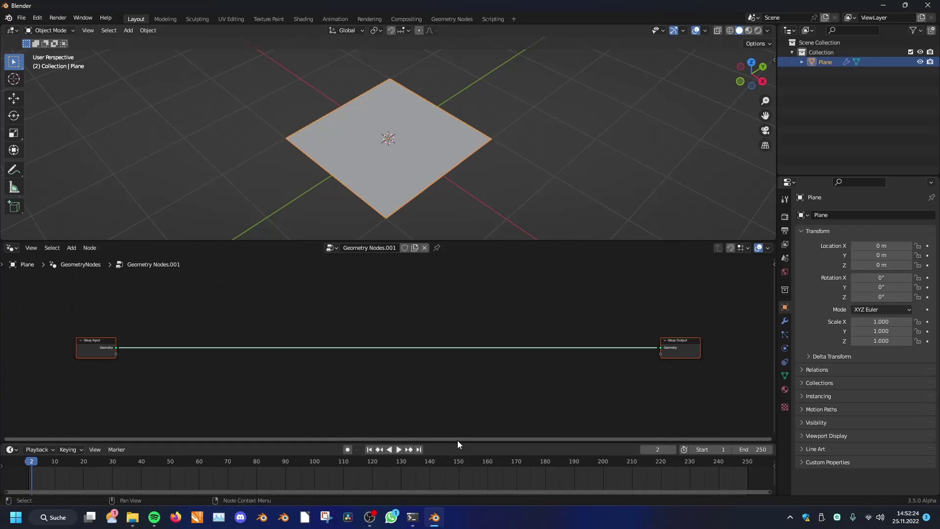
Insert a Simulation Input node into the link between Group Input and Group Output.
{"action": "key", "text": "Home"}
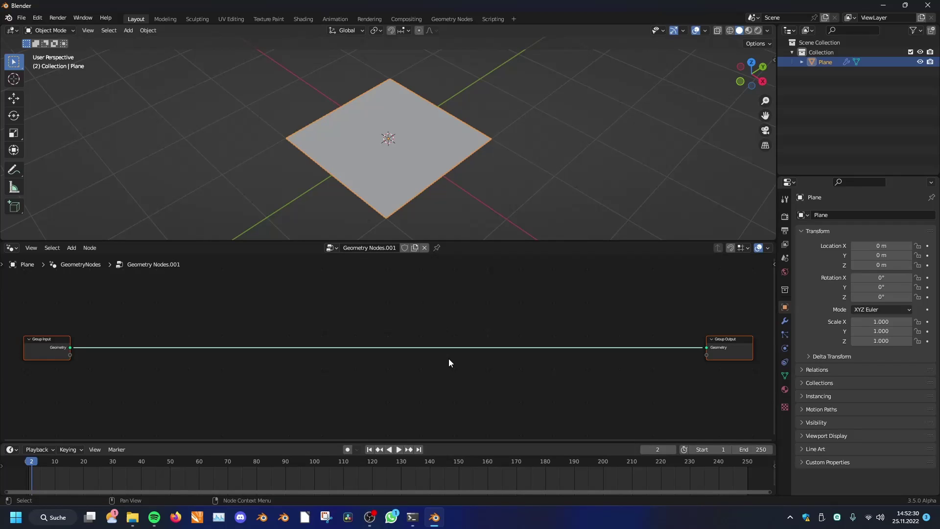
{"action": "scroll", "coordinate": [449, 360], "scroll_direction": "up", "scroll_amount": 1}
{"action": "scroll", "coordinate": [449, 360], "scroll_direction": "down", "scroll_amount": 1}
{"action": "middle_click_drag", "start_coordinate": [449, 360], "coordinate": [445, 357]}
{"action": "key", "text": "shift+a"}
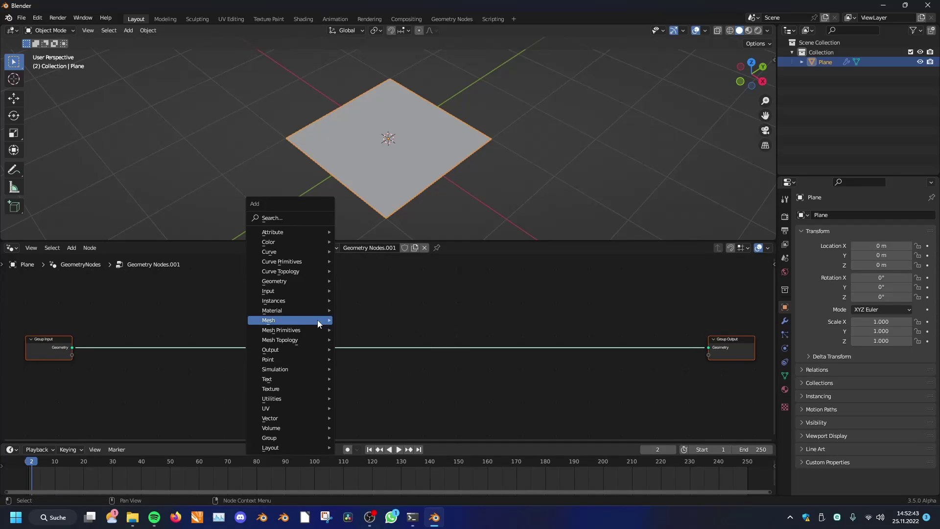
{"action": "mouse_move", "coordinate": [295, 362]}
{"action": "left_click", "coordinate": [365, 369]}
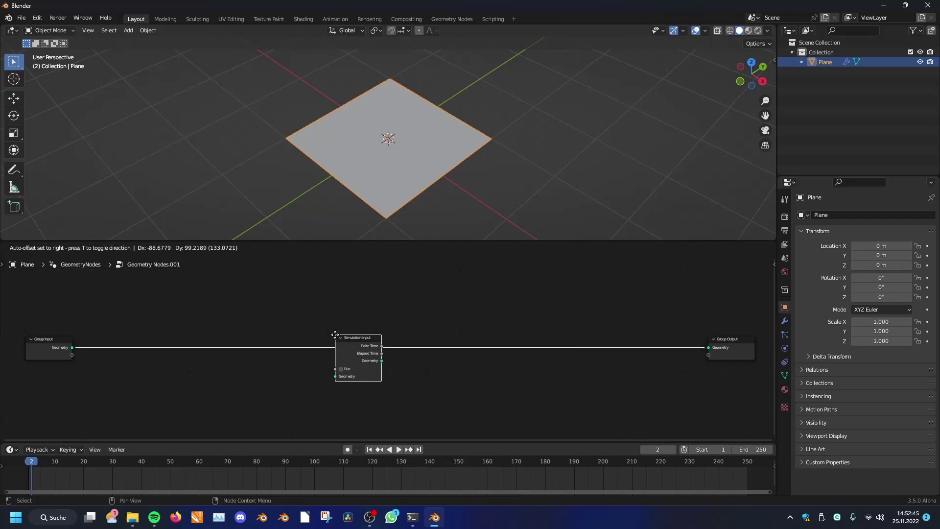
{"action": "left_click", "coordinate": [337, 337]}
Insert a Simulation Output node between Simulation Input and Group Output, a short distance after Simulation Input.
{"action": "key", "text": "shift+a"}
{"action": "mouse_move", "coordinate": [421, 333]}
{"action": "left_click", "coordinate": [475, 340]}
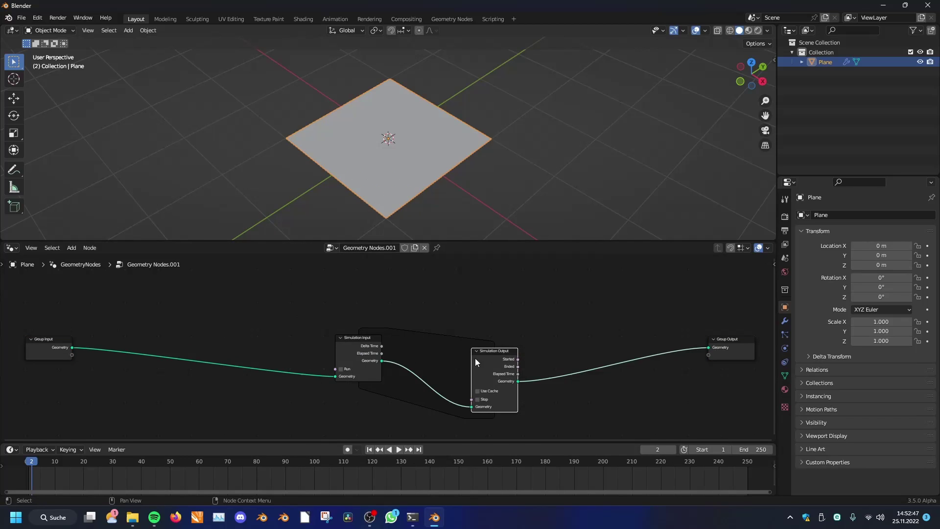
{"action": "left_click", "coordinate": [475, 357]}
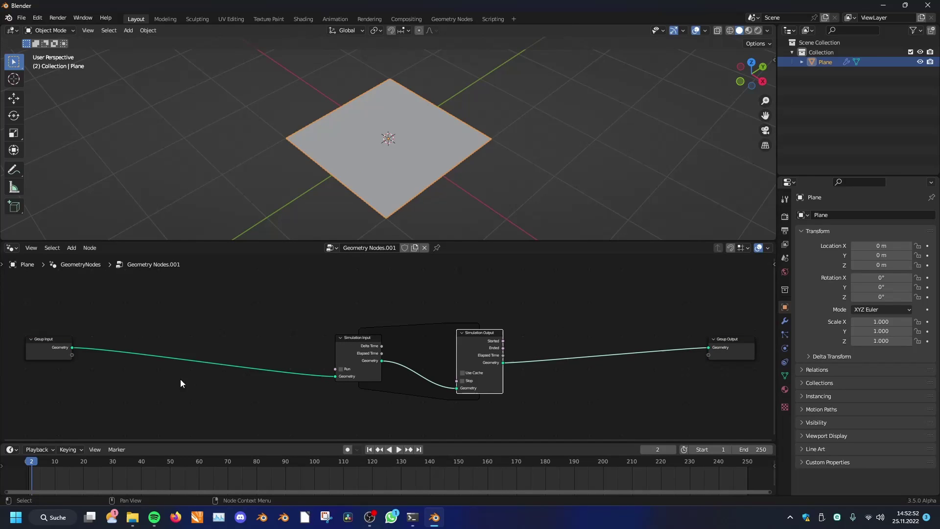
{"action": "middle_click_drag", "start_coordinate": [346, 353], "coordinate": [343, 335]}
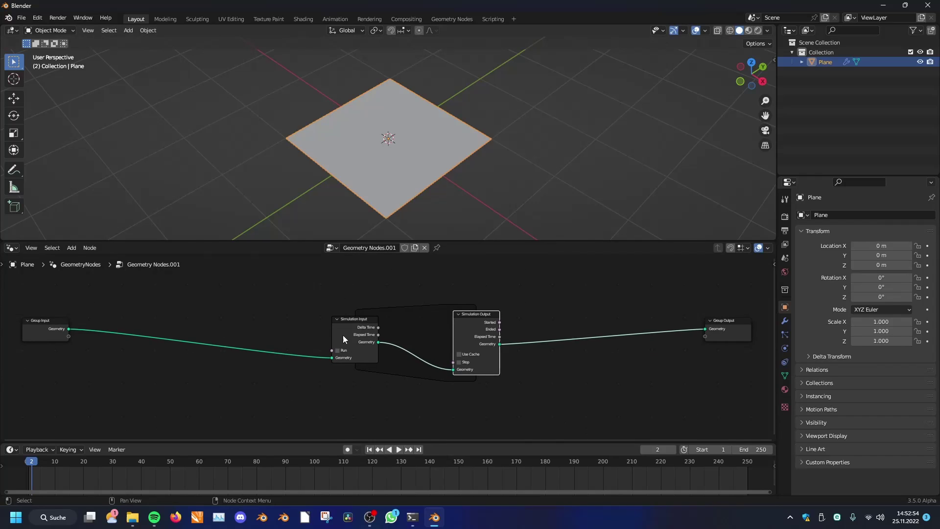
{"action": "left_click", "coordinate": [345, 336]}
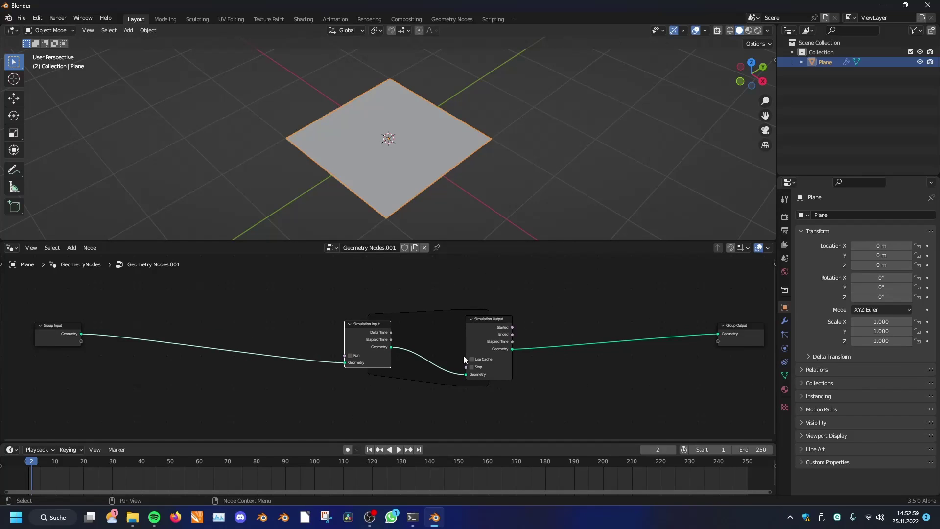
{"action": "scroll", "coordinate": [463, 355], "scroll_direction": "up", "scroll_amount": 1}
{"action": "scroll", "coordinate": [464, 355], "scroll_direction": "down", "scroll_amount": 1}
{"action": "middle_click_drag", "start_coordinate": [463, 355], "coordinate": [465, 355]}
{"action": "scroll", "coordinate": [402, 351], "scroll_direction": "up", "scroll_amount": 1}
{"action": "scroll", "coordinate": [401, 350], "scroll_direction": "up", "scroll_amount": 1}
{"action": "scroll", "coordinate": [375, 363], "scroll_direction": "down", "scroll_amount": 4}
{"action": "middle_click_drag", "start_coordinate": [377, 364], "coordinate": [484, 357]}
{"action": "scroll", "coordinate": [485, 356], "scroll_direction": "up", "scroll_amount": 3}
{"action": "scroll", "coordinate": [485, 356], "scroll_direction": "up", "scroll_amount": 1}
{"action": "left_click_drag", "start_coordinate": [117, 314], "coordinate": [59, 343]}
{"action": "right_click", "coordinate": [68, 345]}
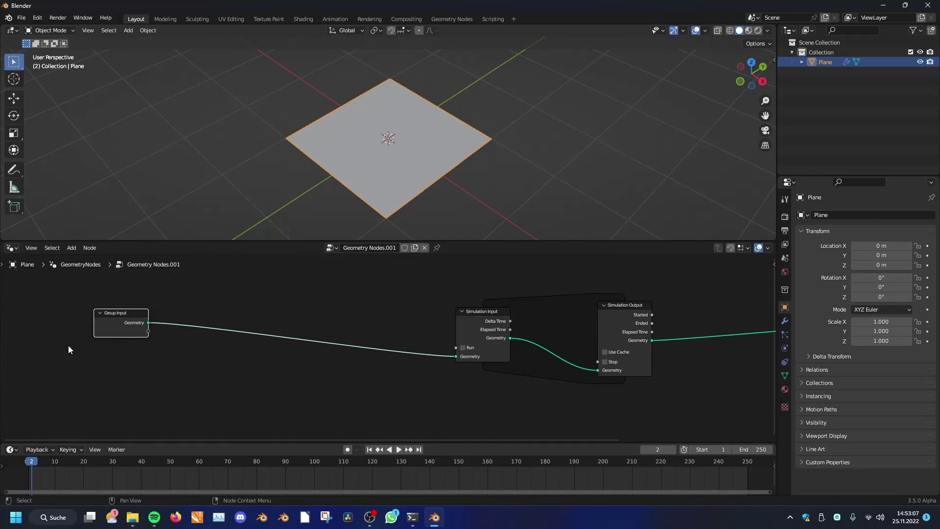
{"action": "scroll", "coordinate": [398, 363], "scroll_direction": "down", "scroll_amount": 3}
{"action": "scroll", "coordinate": [382, 358], "scroll_direction": "down", "scroll_amount": 1}
{"action": "scroll", "coordinate": [369, 356], "scroll_direction": "up", "scroll_amount": 2}
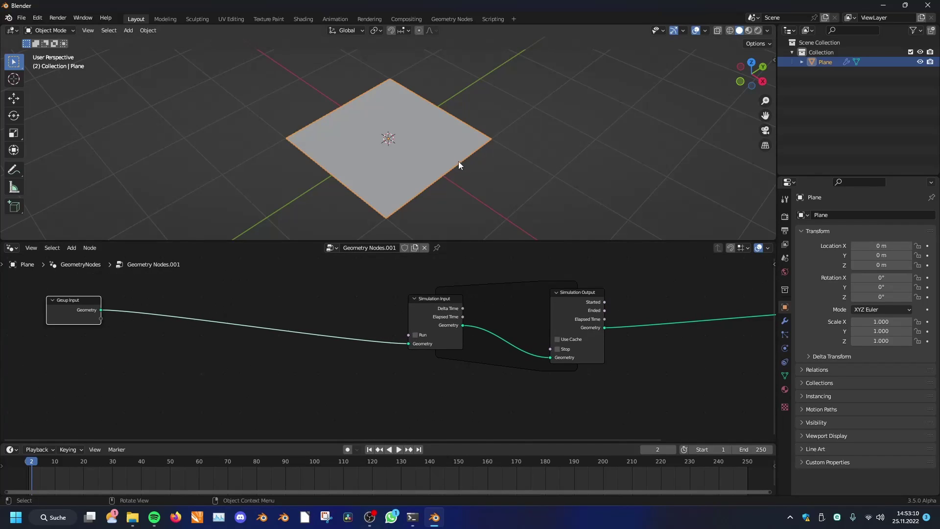
Insert a Distribute Points on Faces node into the link between Group Input and Simulation Input.
{"action": "mouse_move", "coordinate": [458, 160]}
{"action": "middle_mouse_down"}
{"action": "mouse_move", "coordinate": [438, 151]}
{"action": "mouse_move", "coordinate": [451, 156]}
{"action": "middle_mouse_up"}
{"action": "scroll", "coordinate": [451, 156], "scroll_direction": "up", "scroll_amount": 4}
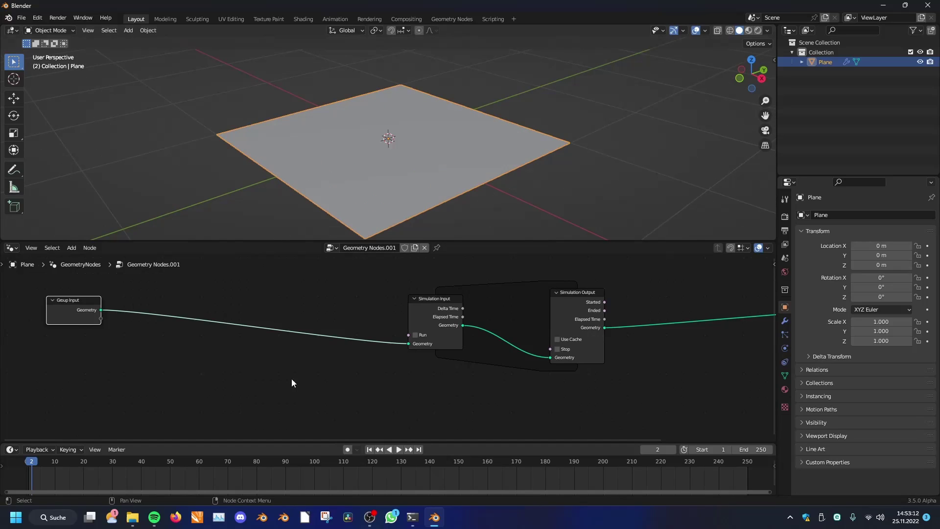
{"action": "middle_click_drag", "start_coordinate": [292, 375], "coordinate": [285, 375]}
{"action": "key", "text": "shift+a"}
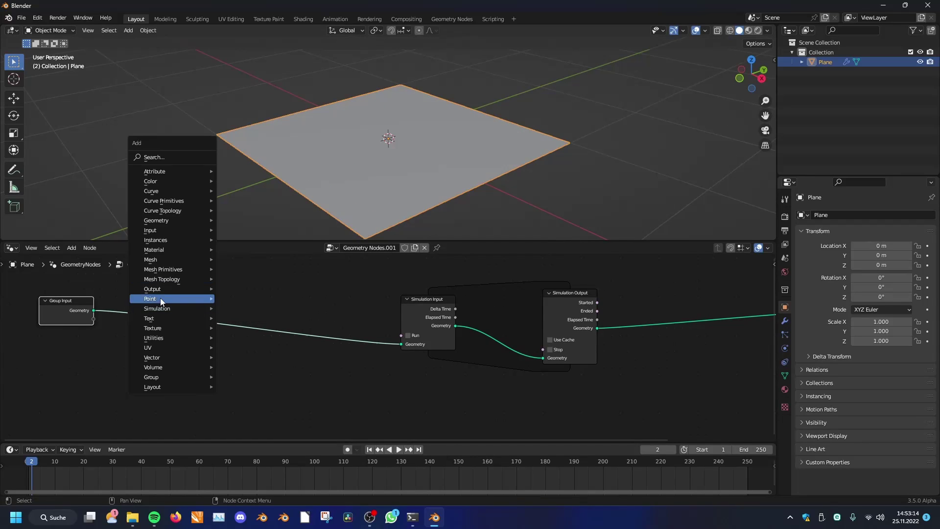
{"action": "mouse_move", "coordinate": [160, 298]}
{"action": "left_click", "coordinate": [273, 308]}
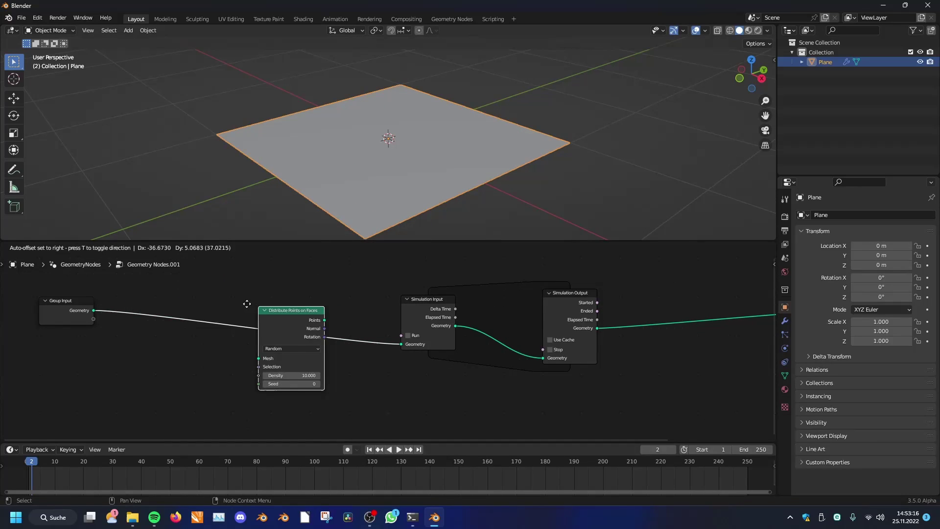
{"action": "left_click", "coordinate": [180, 304]}
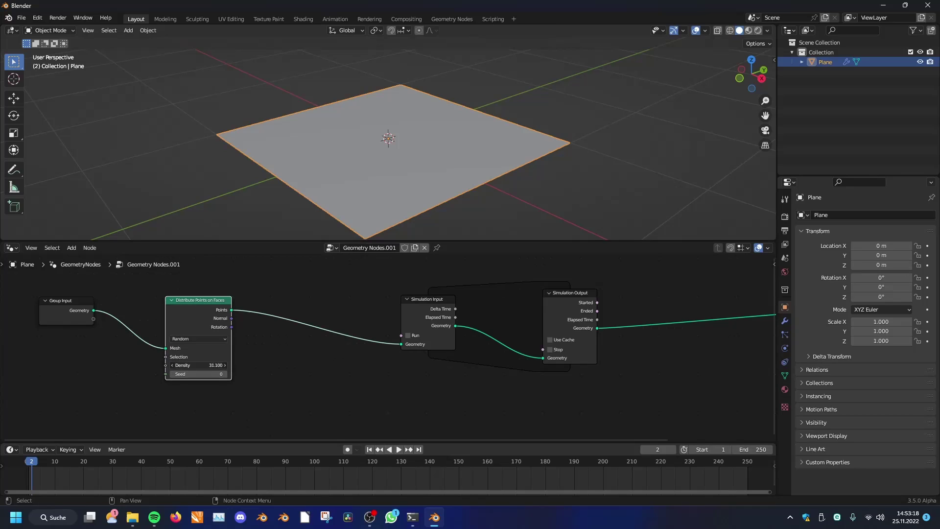
Reset the timeline to frame 1 to refresh the distributed points and scrub through the frames.
{"action": "right_click", "coordinate": [200, 365]}
{"action": "left_click_drag", "start_coordinate": [31, 464], "coordinate": [173, 478]}
{"action": "left_click", "coordinate": [372, 451]}
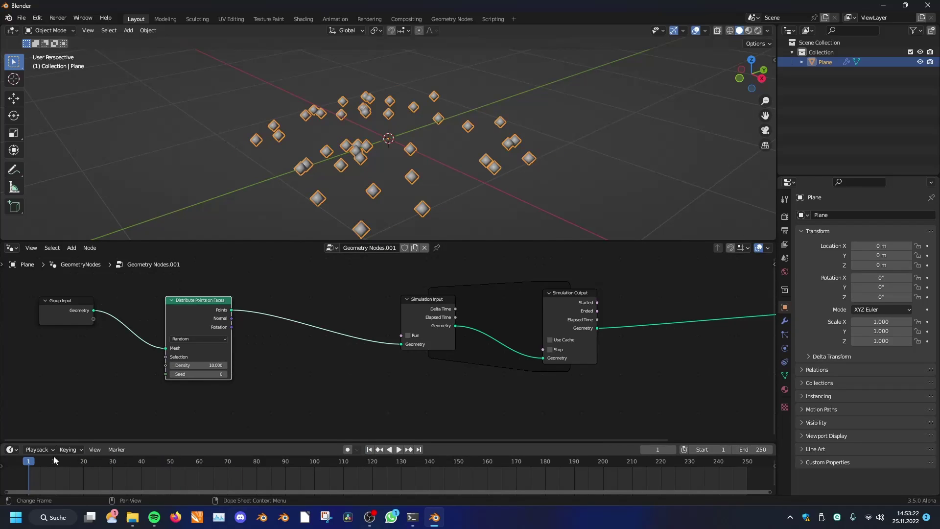
{"action": "left_click_drag", "start_coordinate": [35, 461], "coordinate": [164, 461]}
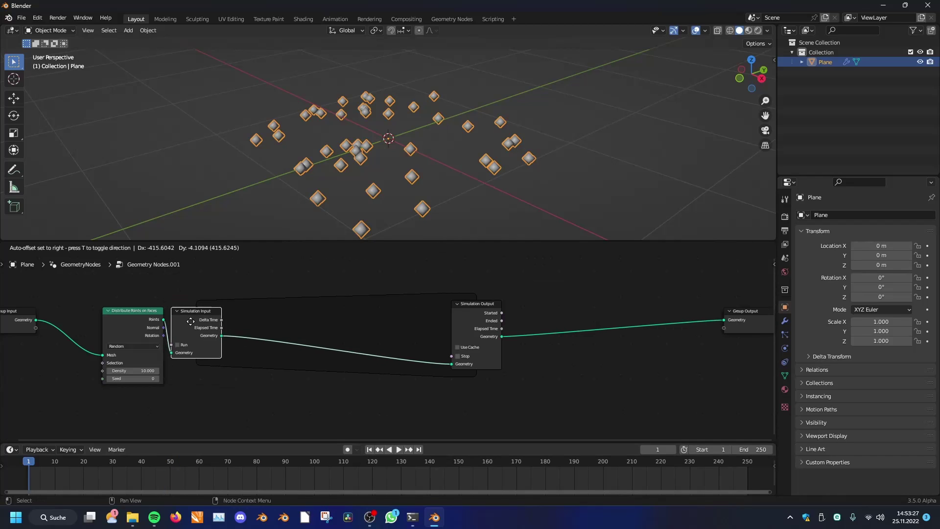
Move Simulation Output close to Group Output and place Simulation Input directly before it.
{"action": "left_click_drag", "start_coordinate": [210, 323], "coordinate": [194, 322]}
{"action": "left_click_drag", "start_coordinate": [467, 315], "coordinate": [633, 315]}
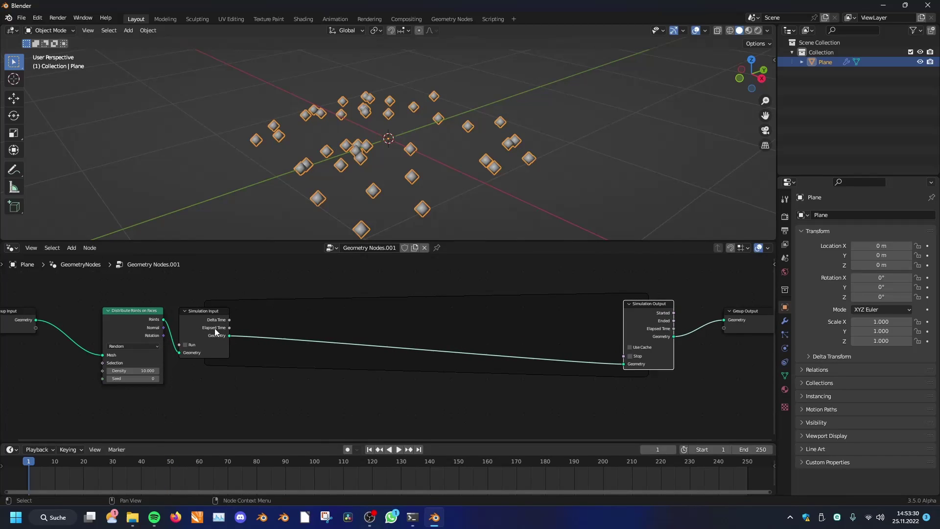
{"action": "left_click_drag", "start_coordinate": [210, 329], "coordinate": [590, 322]}
{"action": "scroll", "coordinate": [518, 380], "scroll_direction": "down", "scroll_amount": 2}
{"action": "middle_click_drag", "start_coordinate": [518, 380], "coordinate": [527, 377]}
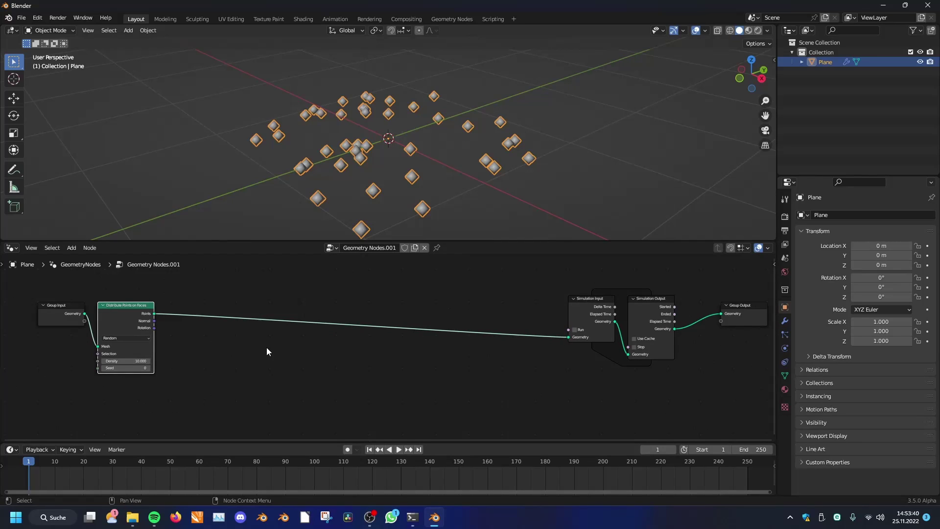
{"action": "scroll", "coordinate": [377, 326], "scroll_direction": "up", "scroll_amount": 2}
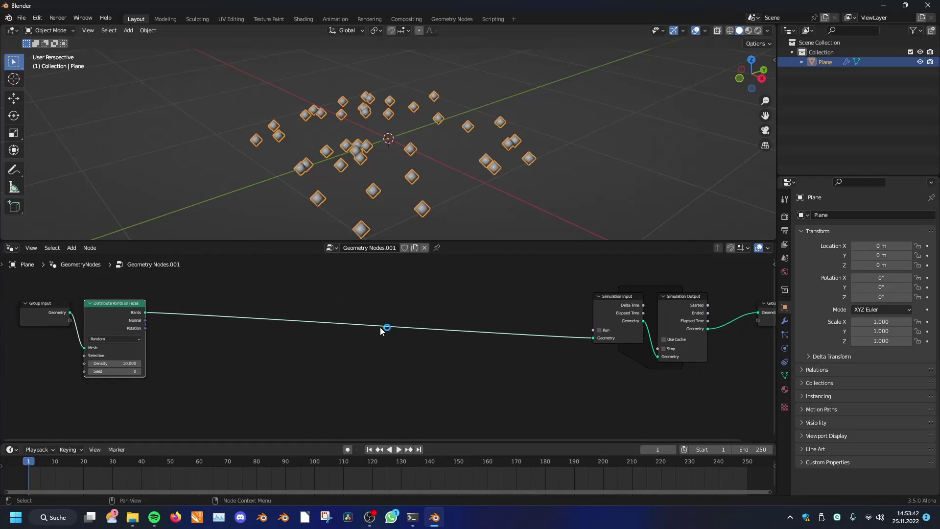
{"action": "scroll", "coordinate": [380, 327], "scroll_direction": "up", "scroll_amount": 3}
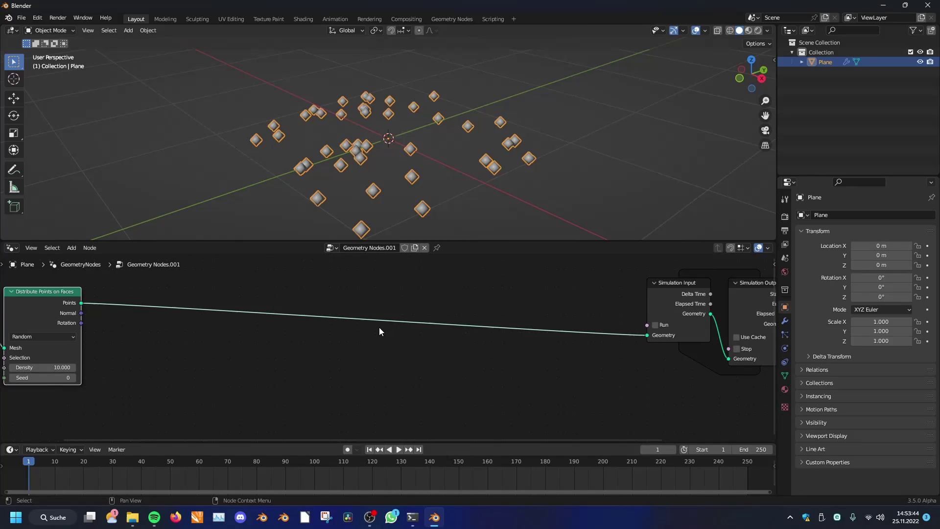
{"action": "scroll", "coordinate": [338, 335], "scroll_direction": "down", "scroll_amount": 4}
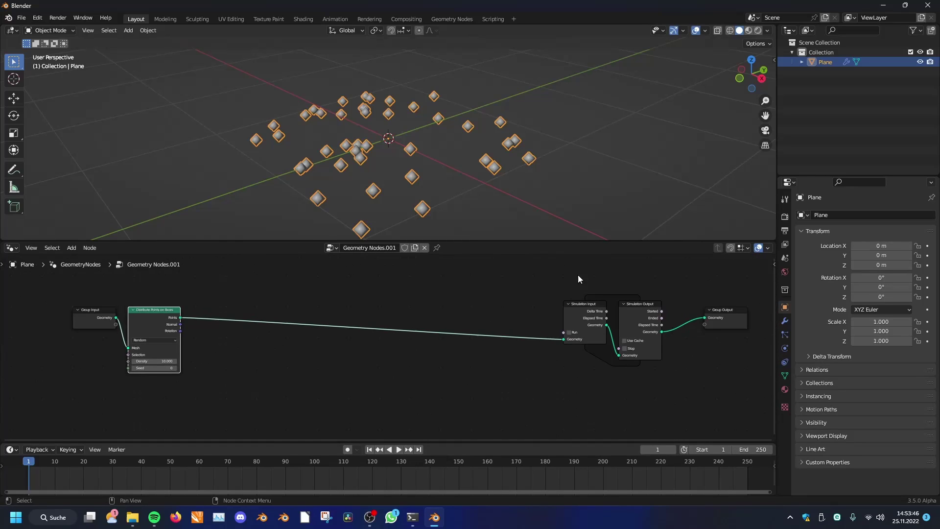
{"action": "left_click_drag", "start_coordinate": [675, 287], "coordinate": [474, 362]}
{"action": "left_click_drag", "start_coordinate": [635, 316], "coordinate": [554, 297]}
{"action": "right_click", "coordinate": [553, 297]}
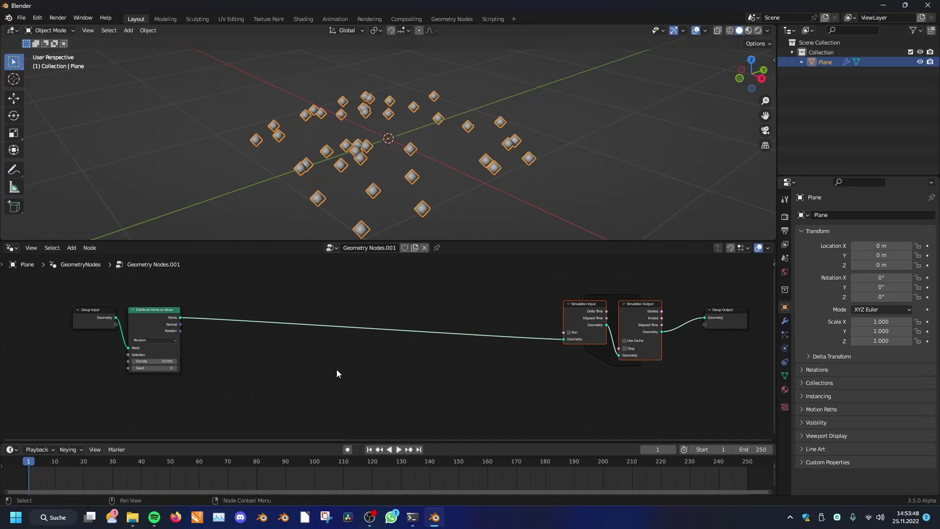
{"action": "scroll", "coordinate": [255, 365], "scroll_direction": "up", "scroll_amount": 3}
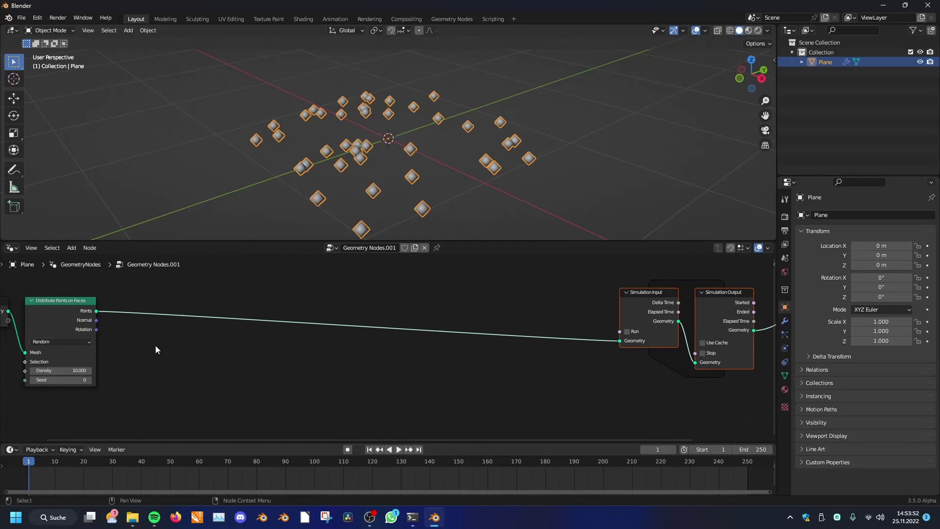
{"action": "middle_click_drag", "start_coordinate": [158, 345], "coordinate": [168, 343]}
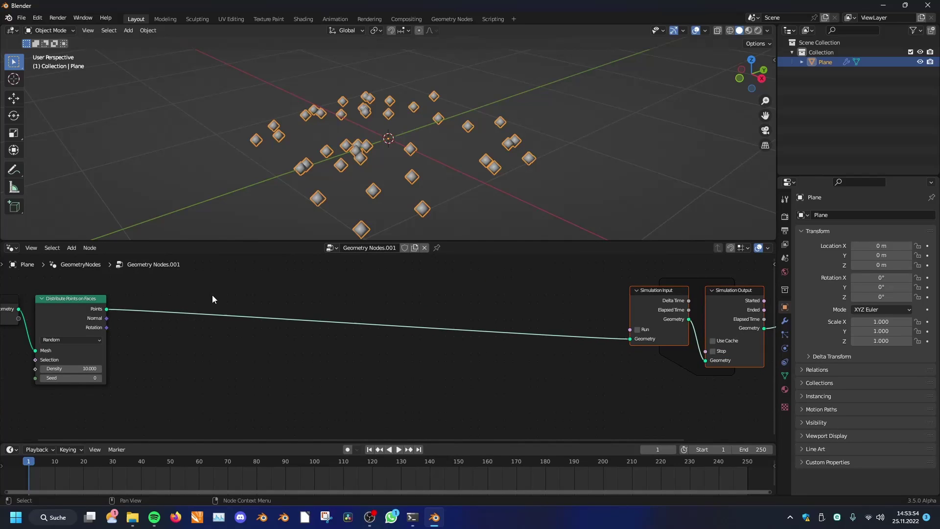
{"action": "scroll", "coordinate": [237, 304], "scroll_direction": "down", "scroll_amount": 2}
{"action": "middle_click_drag", "start_coordinate": [238, 305], "coordinate": [211, 307]}
{"action": "scroll", "coordinate": [211, 306], "scroll_direction": "up", "scroll_amount": 1}
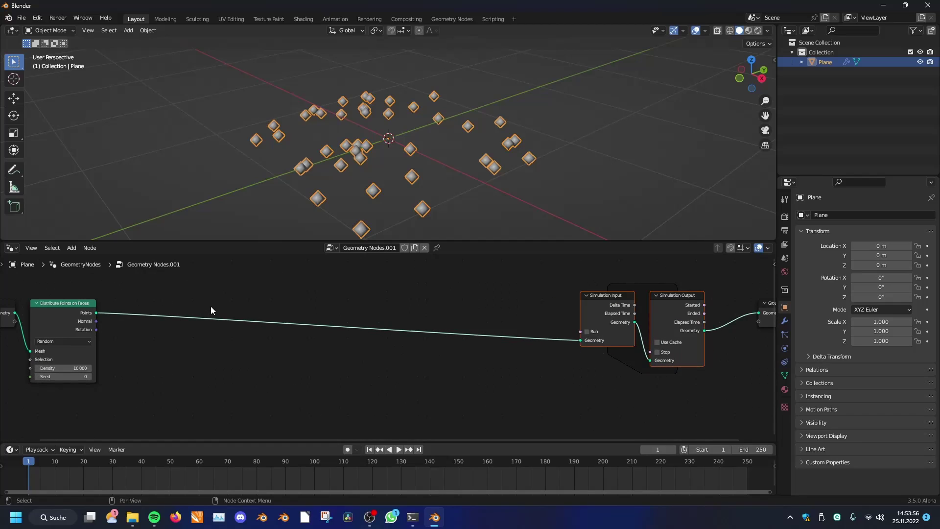
Set the Distribute Points on Faces density to 32.9 and scrub the timeline to frame 100 and back to frame 1.
{"action": "left_click_drag", "start_coordinate": [62, 368], "coordinate": [81, 368]}
{"action": "left_click_drag", "start_coordinate": [219, 465], "coordinate": [310, 484]}
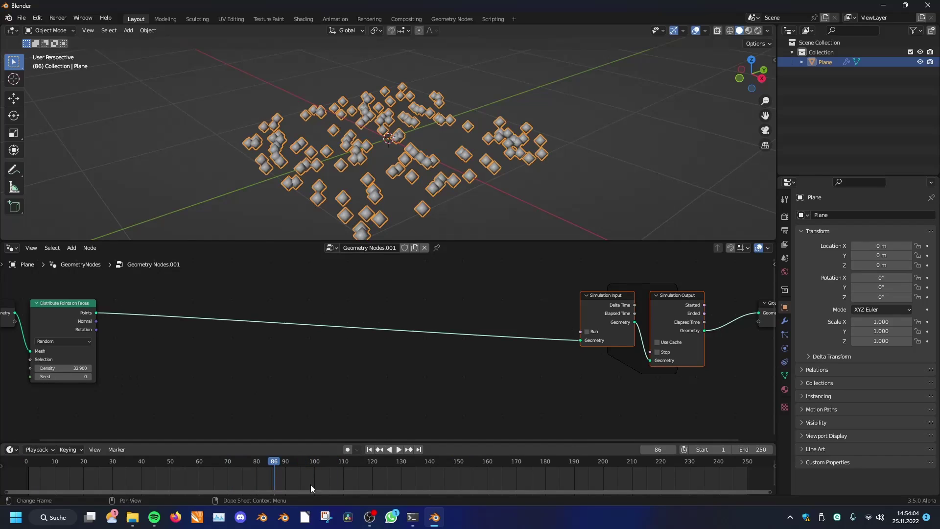
{"action": "key", "text": "space"}
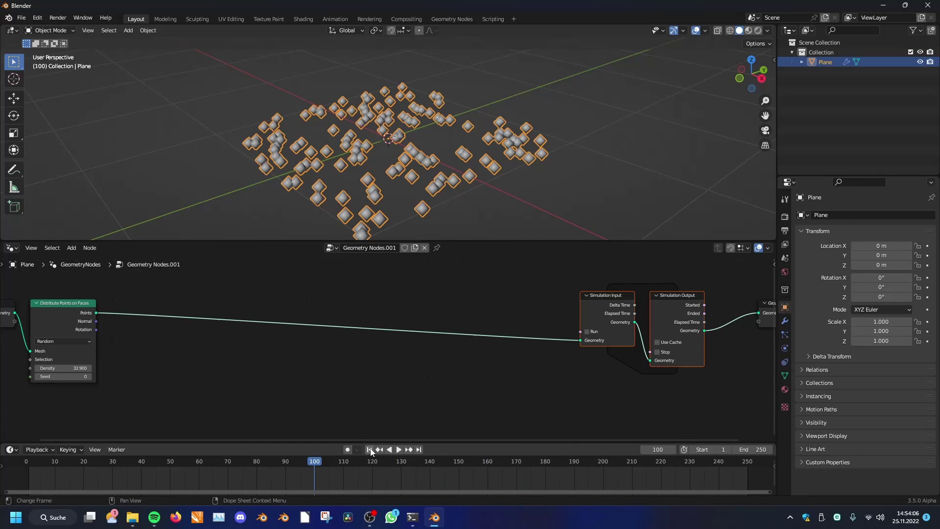
{"action": "left_click", "coordinate": [370, 449]}
Move Simulation Input directly after Distribute Points on Faces, leaving a wide gap before Simulation Output near Group Output.
{"action": "key", "text": "Home"}
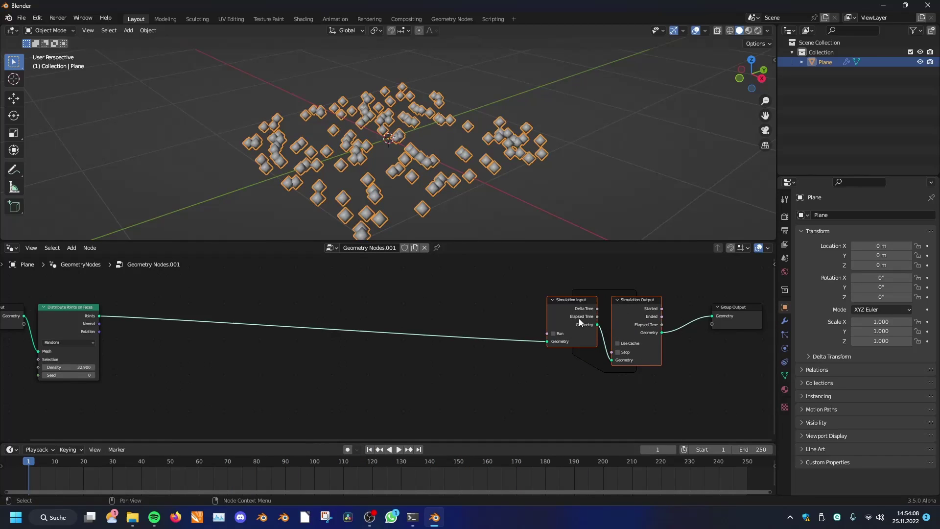
{"action": "left_click", "coordinate": [563, 306]}
{"action": "left_click_drag", "start_coordinate": [541, 316], "coordinate": [111, 324]}
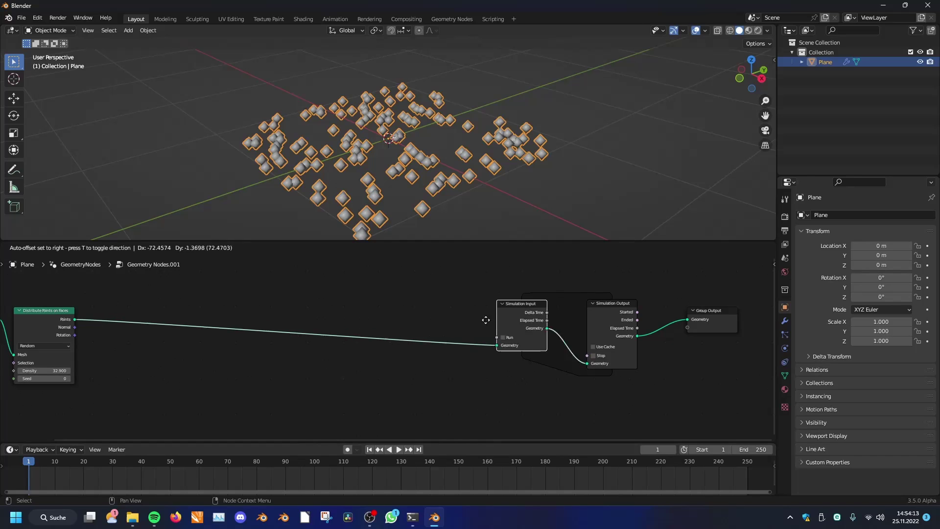
{"action": "left_click_drag", "start_coordinate": [606, 322], "coordinate": [592, 330]}
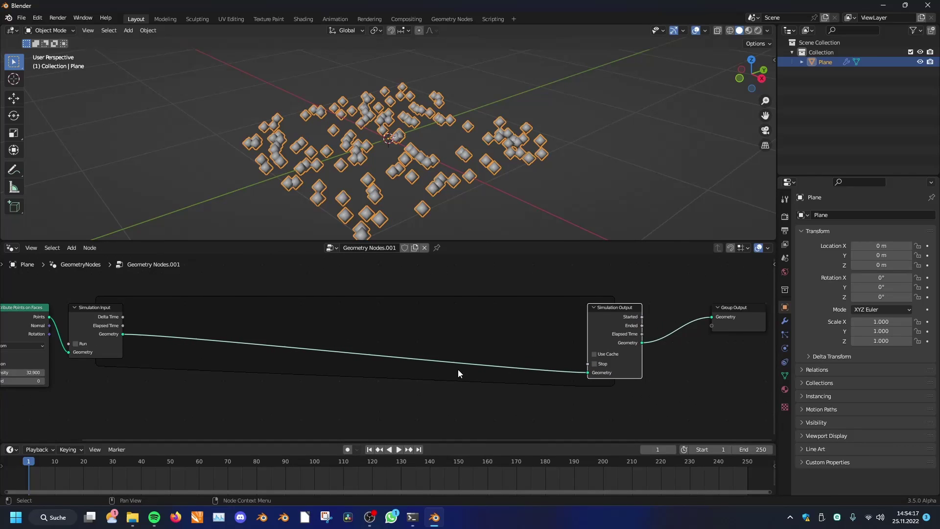
Insert a Set Position node into the link between Simulation Input and Simulation Output.
{"action": "scroll", "coordinate": [458, 370], "scroll_direction": "up", "scroll_amount": 2}
{"action": "key", "text": "shift+a"}
{"action": "mouse_move", "coordinate": [318, 280]}
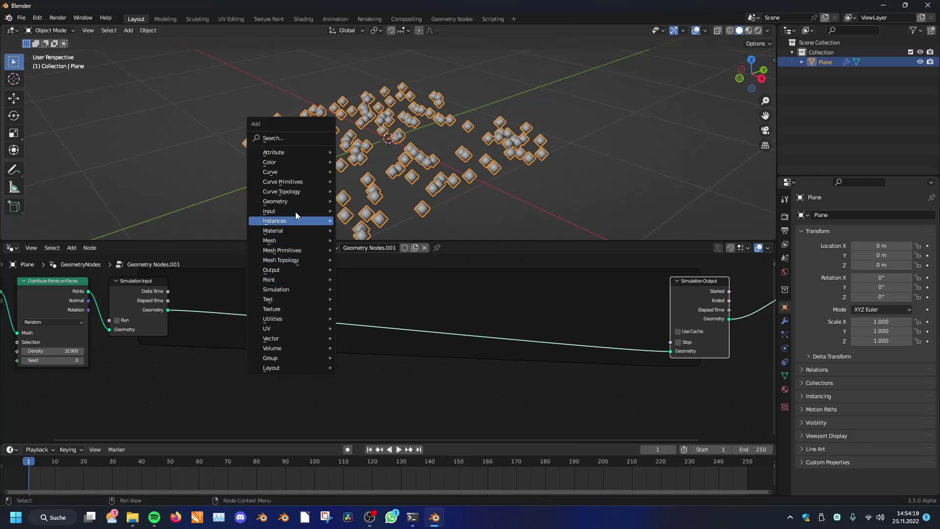
{"action": "mouse_move", "coordinate": [289, 202]}
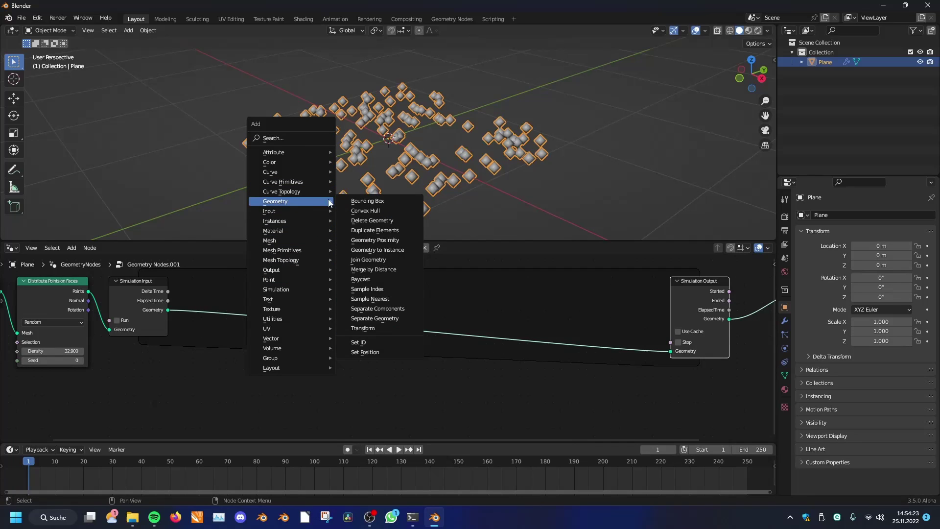
{"action": "left_click", "coordinate": [374, 350]}
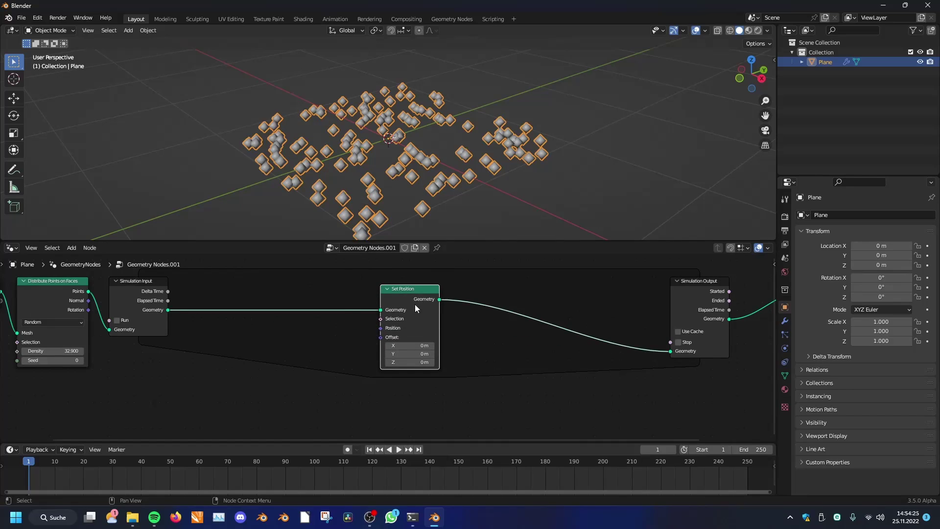
{"action": "left_click", "coordinate": [417, 319]}
Add an unconnected Noise Texture node below the link between Simulation Input and Set Position.
{"action": "scroll", "coordinate": [380, 327], "scroll_direction": "down", "scroll_amount": 2}
{"action": "scroll", "coordinate": [380, 327], "scroll_direction": "up", "scroll_amount": 1}
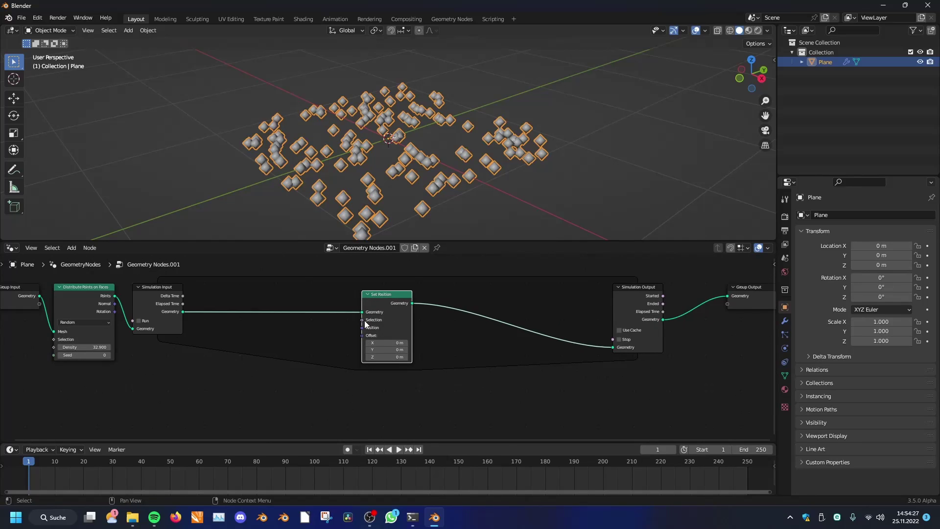
{"action": "scroll", "coordinate": [374, 328], "scroll_direction": "down", "scroll_amount": 2}
{"action": "middle_click_drag", "start_coordinate": [391, 333], "coordinate": [426, 308]}
{"action": "scroll", "coordinate": [431, 343], "scroll_direction": "up", "scroll_amount": 1}
{"action": "scroll", "coordinate": [396, 309], "scroll_direction": "up", "scroll_amount": 1}
{"action": "key", "text": "shift+a"}
{"action": "left_click", "coordinate": [259, 236]}
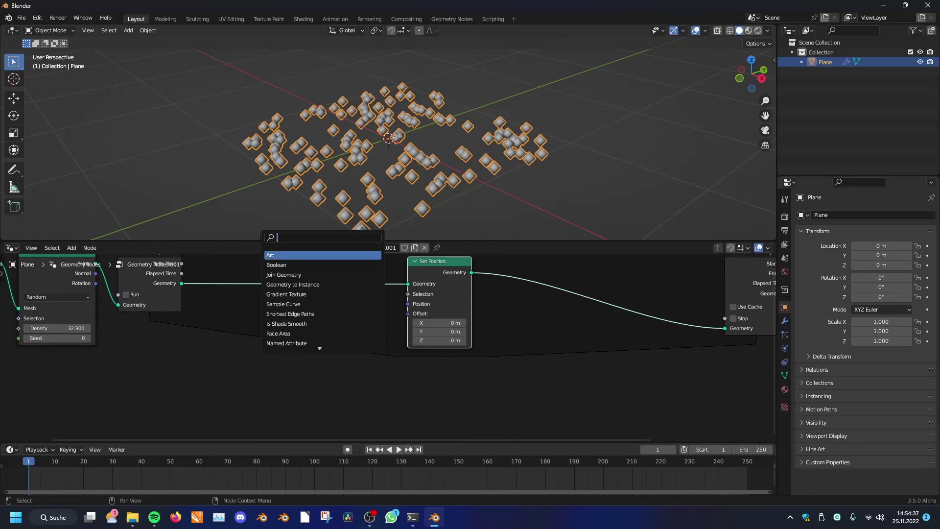
{"action": "type", "text": "noi"}
{"action": "key", "text": "Return"}
{"action": "left_click", "coordinate": [289, 341]}
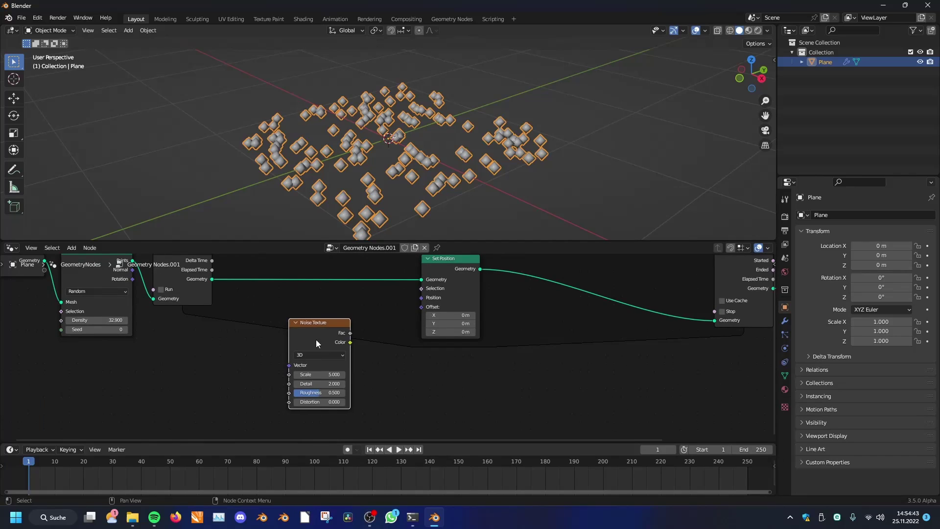
Move the Noise Texture node lower and add a Position node above it, linked to the Set Position node's Offset.
{"action": "left_click_drag", "start_coordinate": [315, 339], "coordinate": [258, 417]}
{"action": "key", "text": "shift+a"}
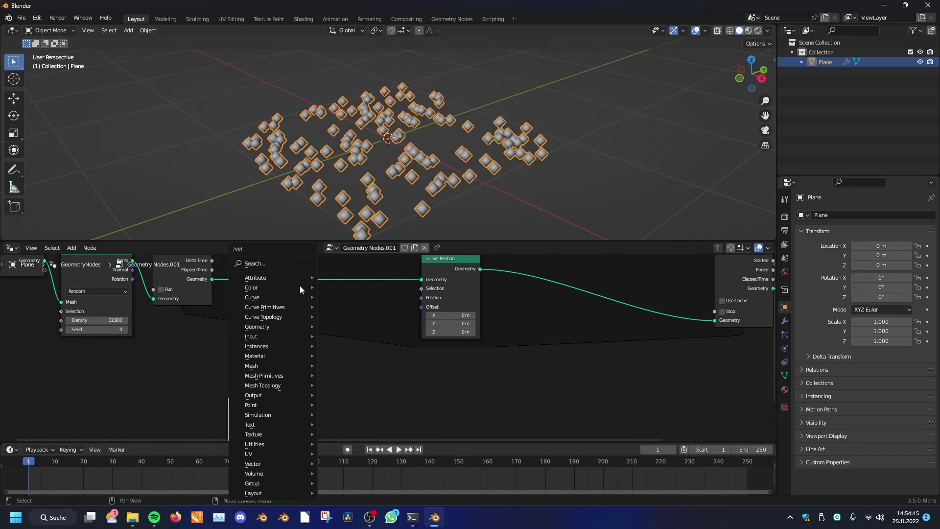
{"action": "left_click", "coordinate": [286, 265]}
{"action": "type", "text": "po"}
{"action": "type", "text": "s"}
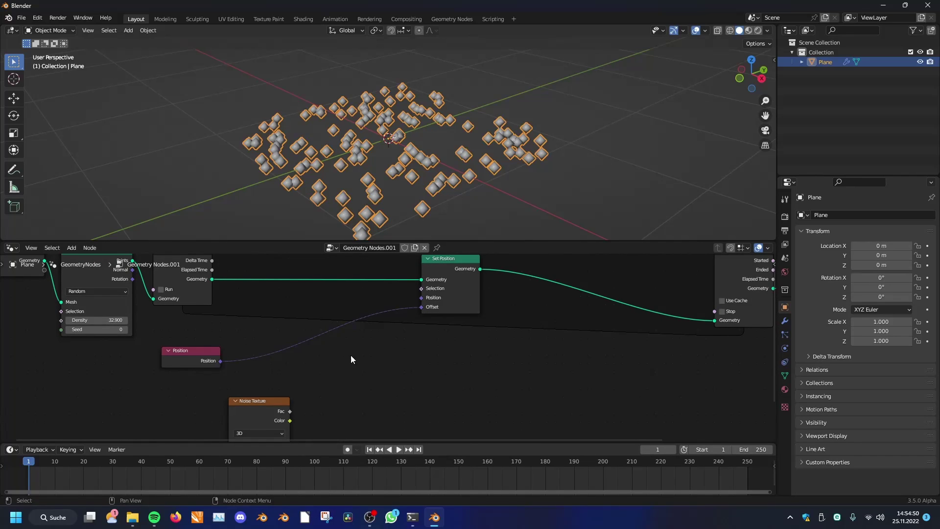
Add a Mix node below the link between the Position and Set Position nodes.
{"action": "middle_click_drag", "start_coordinate": [351, 354], "coordinate": [336, 347]}
{"action": "key", "text": "shift+a"}
{"action": "left_click", "coordinate": [280, 264]}
{"action": "type", "text": "colo"}
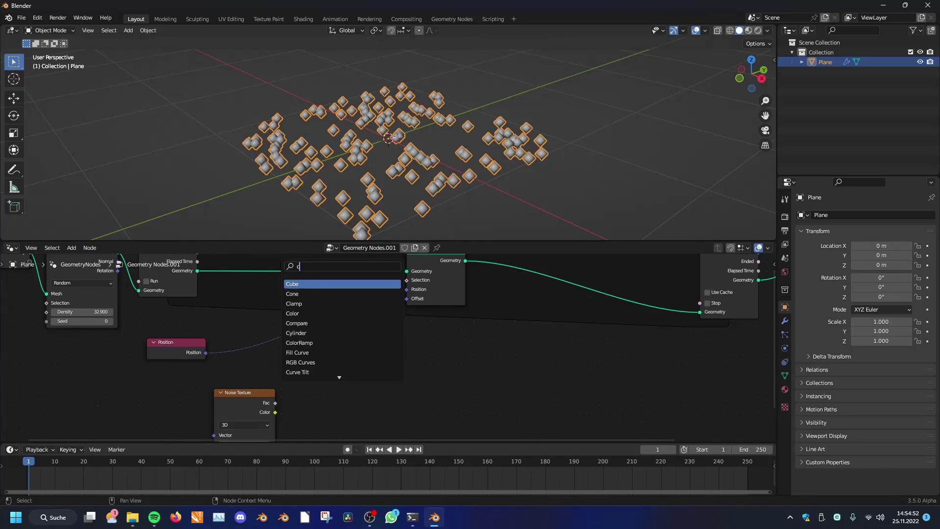
{"action": "key", "text": "BackSpace"}
{"action": "key", "text": "BackSpace"}
{"action": "key", "text": "BackSpace"}
{"action": "key", "text": "BackSpace"}
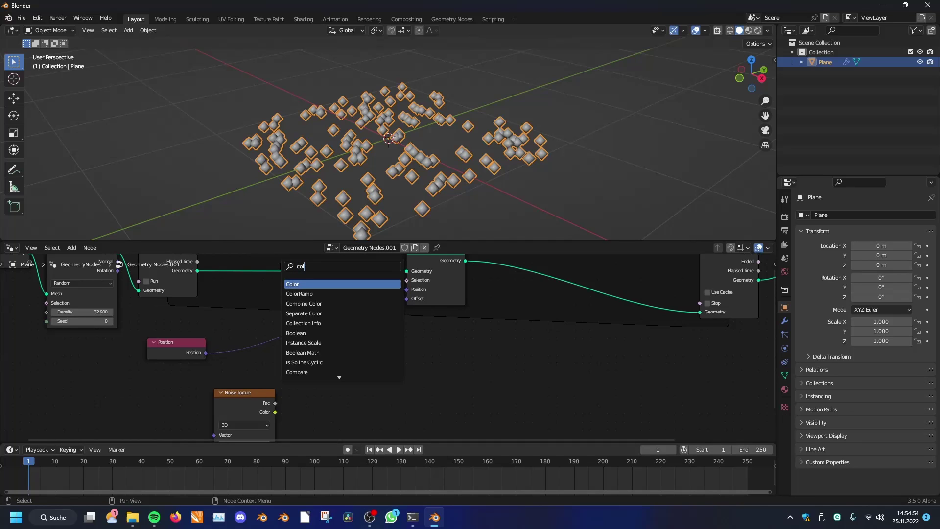
{"action": "type", "text": "mix"}
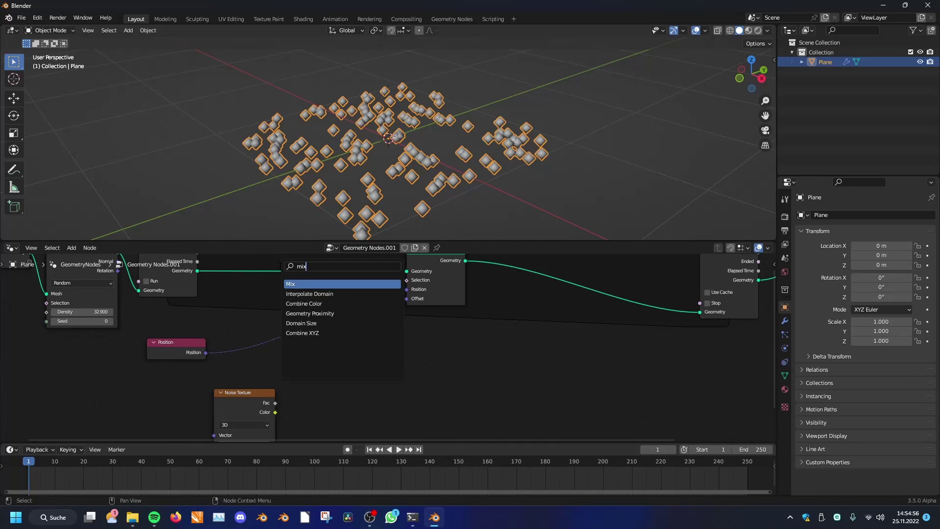
{"action": "key", "text": "Return"}
{"action": "left_click", "coordinate": [382, 359]}
Set the Mix node to Color with Linear Light blending and insert it into the link from Position to Offset.
{"action": "left_click", "coordinate": [381, 357]}
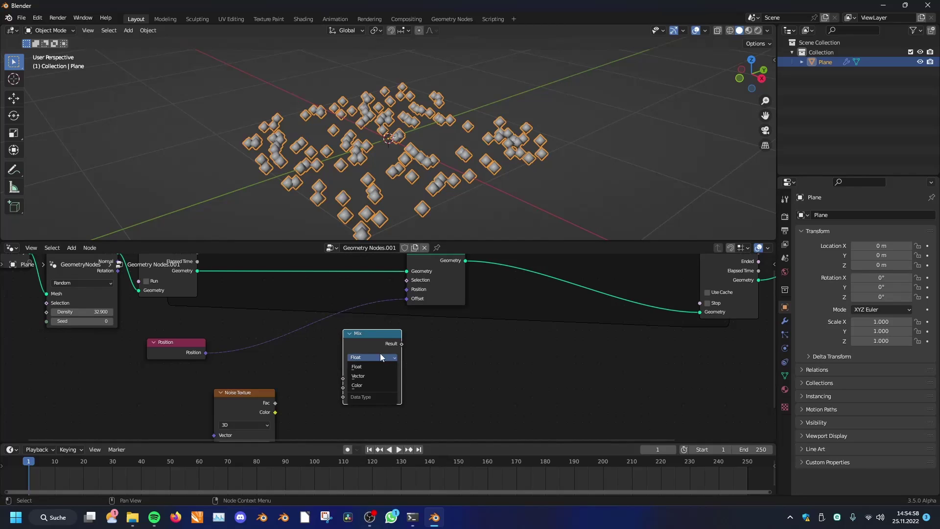
{"action": "left_click", "coordinate": [367, 386]}
{"action": "left_click_drag", "start_coordinate": [368, 386], "coordinate": [317, 340]}
{"action": "left_click", "coordinate": [321, 321]}
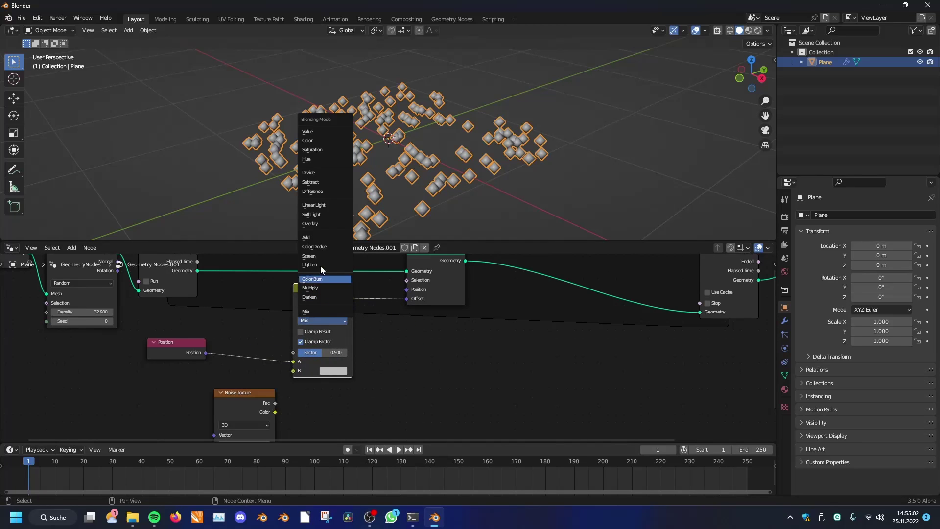
{"action": "left_click", "coordinate": [315, 204]}
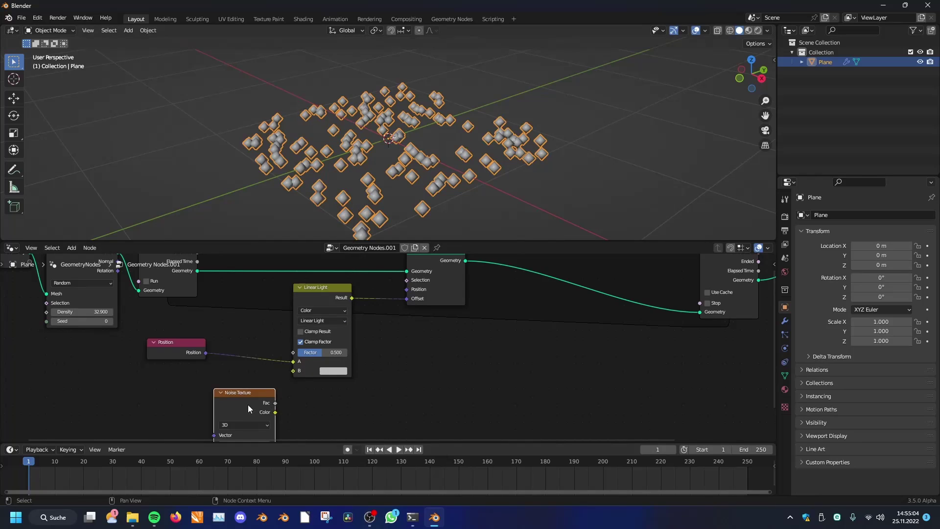
Connect the Noise Texture's Color to the Linear Light node's B input and set the Linear Light Factor to 0.058.
{"action": "left_click_drag", "start_coordinate": [247, 405], "coordinate": [293, 370]}
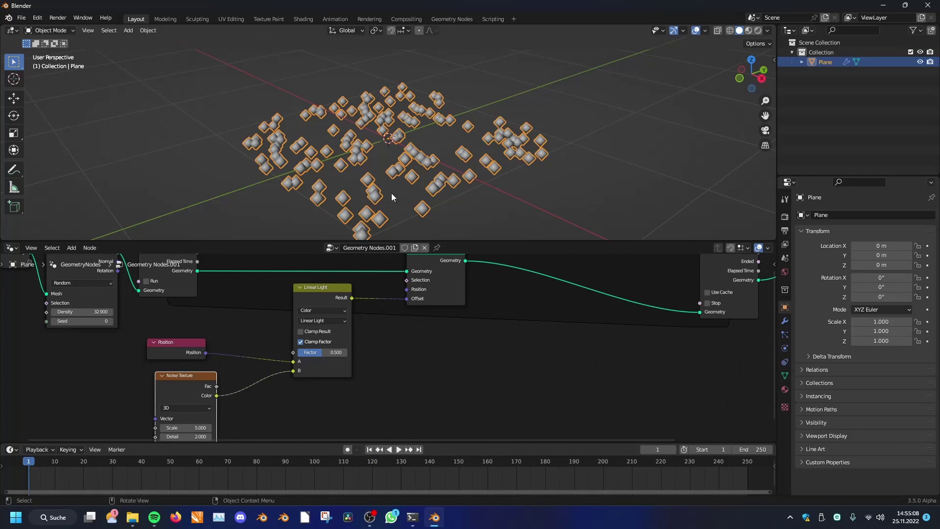
{"action": "key", "text": "space"}
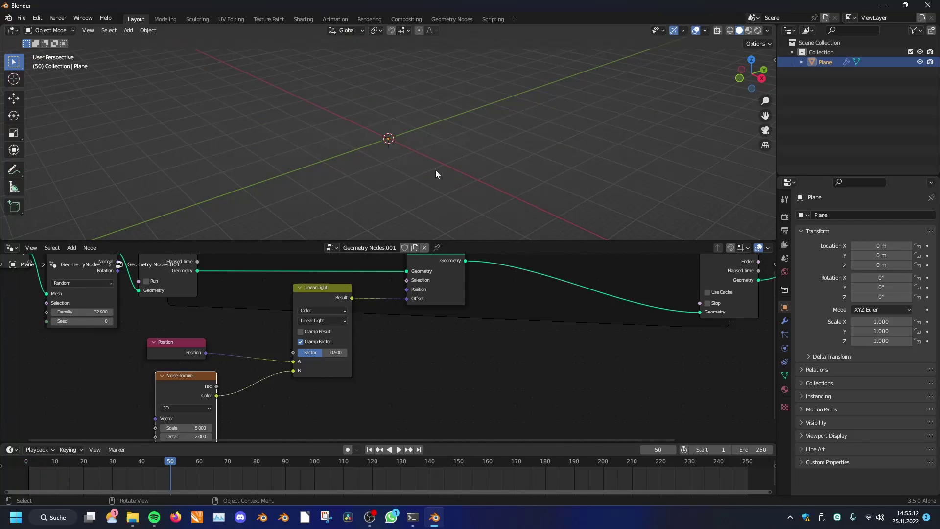
{"action": "left_click_drag", "start_coordinate": [325, 353], "coordinate": [319, 353]}
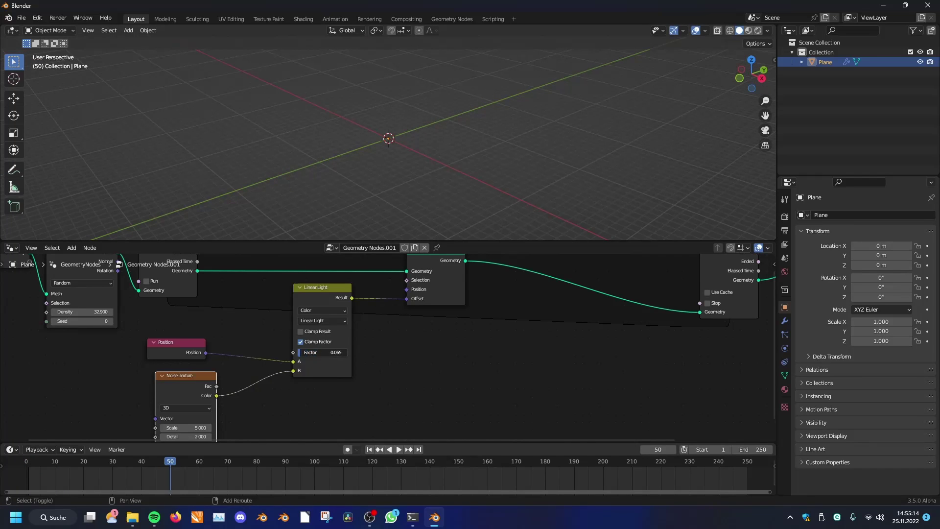
{"action": "left_click", "coordinate": [368, 450]}
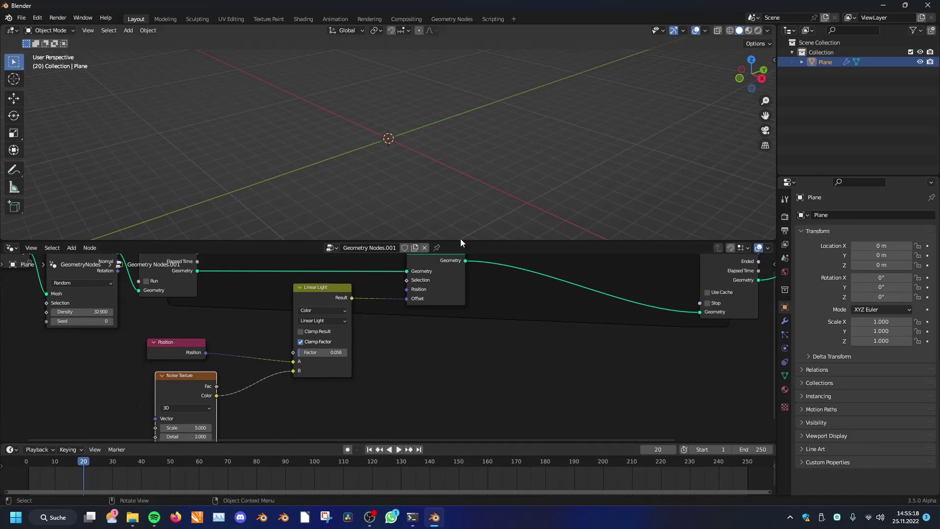
Move the Linear Light result link from Set Position's Offset to its Position input and play the simulation.
{"action": "key", "text": "Home"}
{"action": "scroll", "coordinate": [437, 347], "scroll_direction": "up", "scroll_amount": 3}
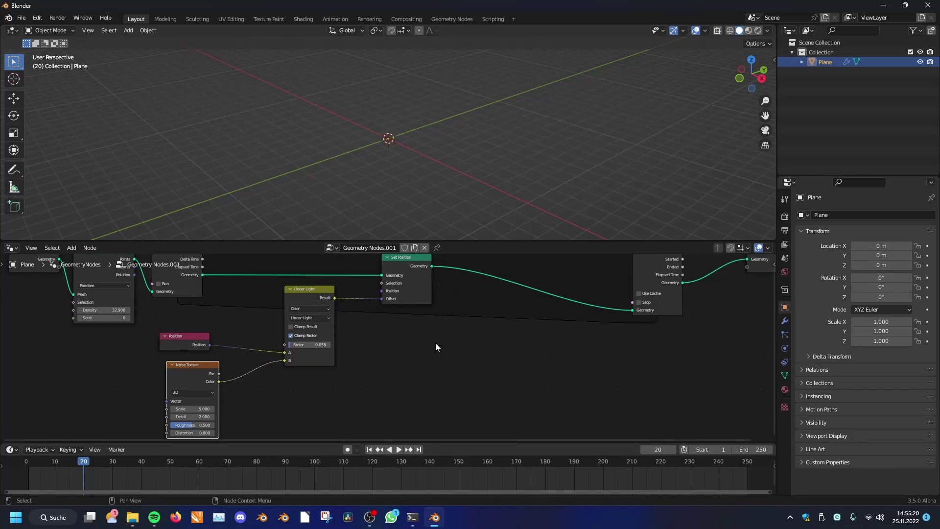
{"action": "left_click_drag", "start_coordinate": [382, 298], "coordinate": [382, 291]}
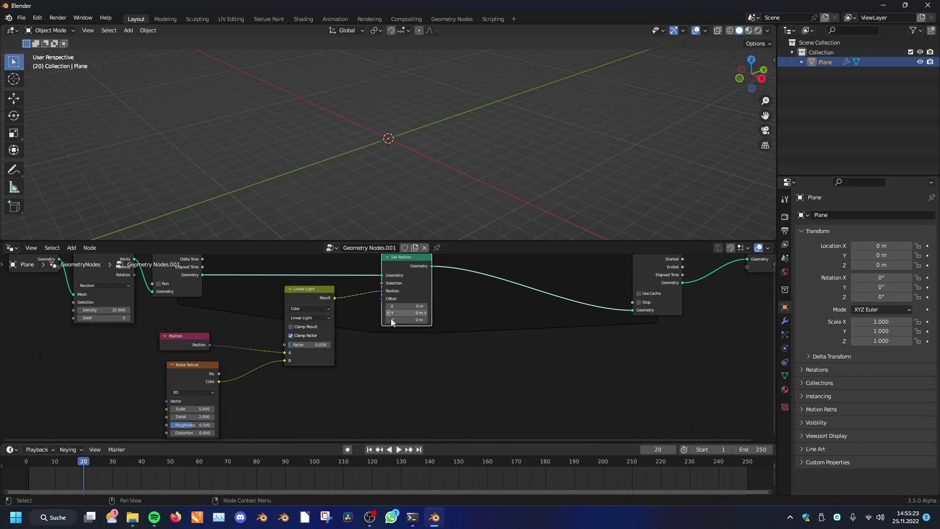
{"action": "key", "text": "space"}
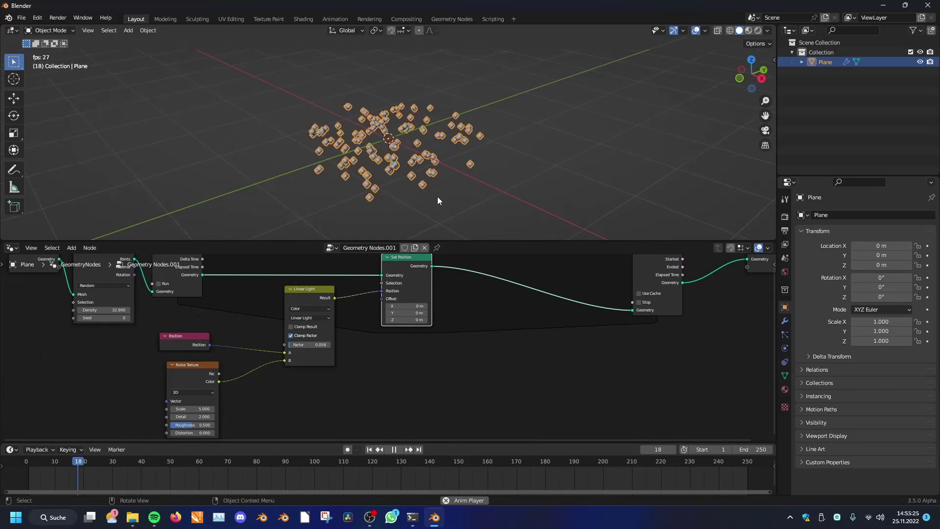
{"action": "key", "text": "space"}
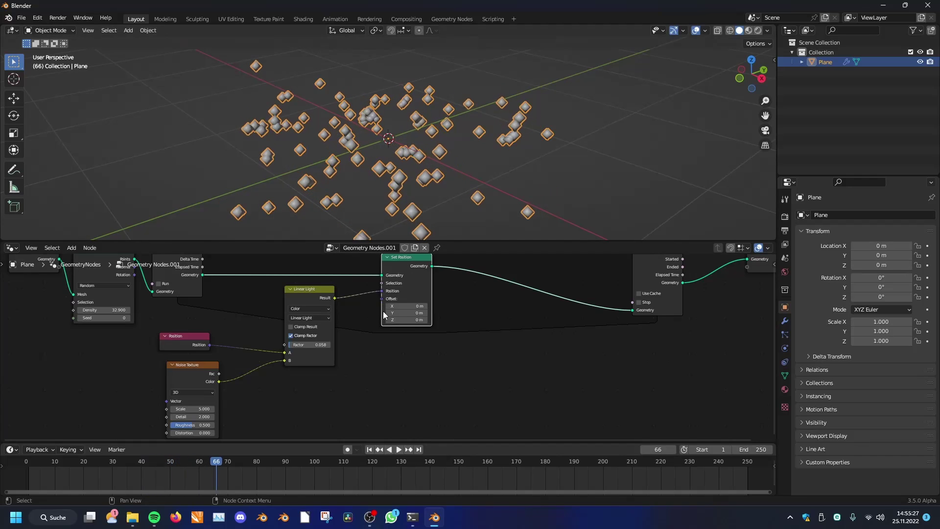
Examine the Position and Offset inputs of the Set Position node.
{"action": "scroll", "coordinate": [381, 314], "scroll_direction": "up", "scroll_amount": 2}
{"action": "middle_click_drag", "start_coordinate": [381, 313], "coordinate": [396, 338]}
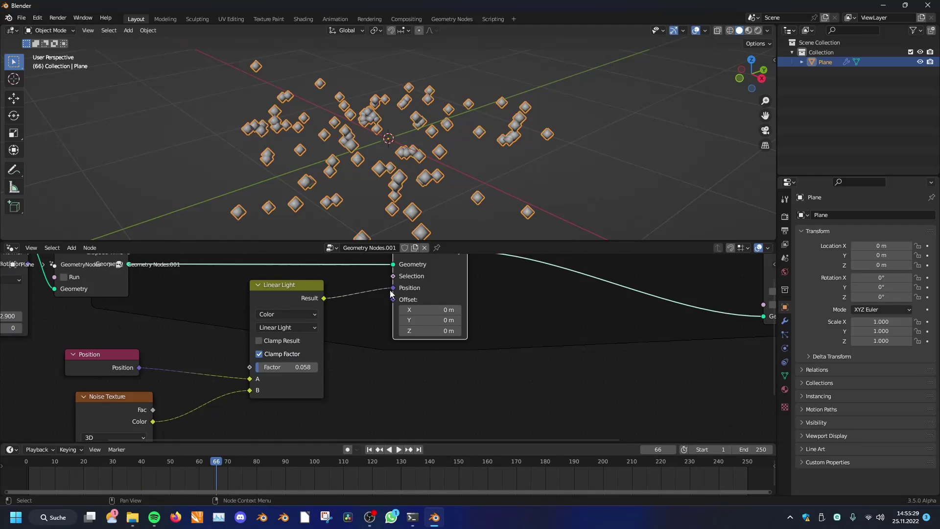
{"action": "mouse_move", "coordinate": [391, 293]}
{"action": "left_mouse_down"}
{"action": "mouse_move", "coordinate": [364, 296]}
{"action": "mouse_move", "coordinate": [394, 289]}
{"action": "left_mouse_up"}
{"action": "scroll", "coordinate": [394, 294], "scroll_direction": "down", "scroll_amount": 5}
{"action": "mouse_move", "coordinate": [394, 295]}
{"action": "middle_mouse_down"}
{"action": "mouse_move", "coordinate": [396, 308]}
{"action": "mouse_move", "coordinate": [404, 296]}
{"action": "middle_mouse_up"}
{"action": "scroll", "coordinate": [396, 309], "scroll_direction": "up", "scroll_amount": 4}
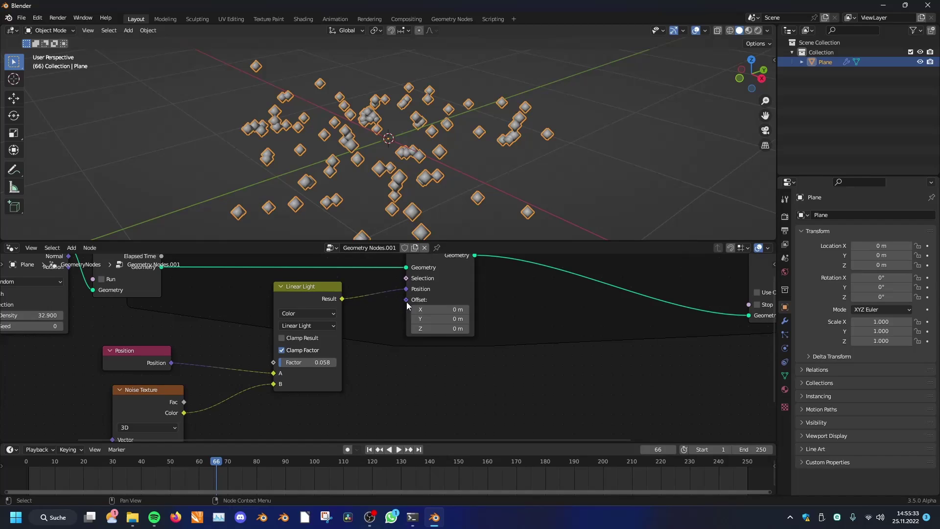
{"action": "scroll", "coordinate": [425, 184], "scroll_direction": "down", "scroll_amount": 3}
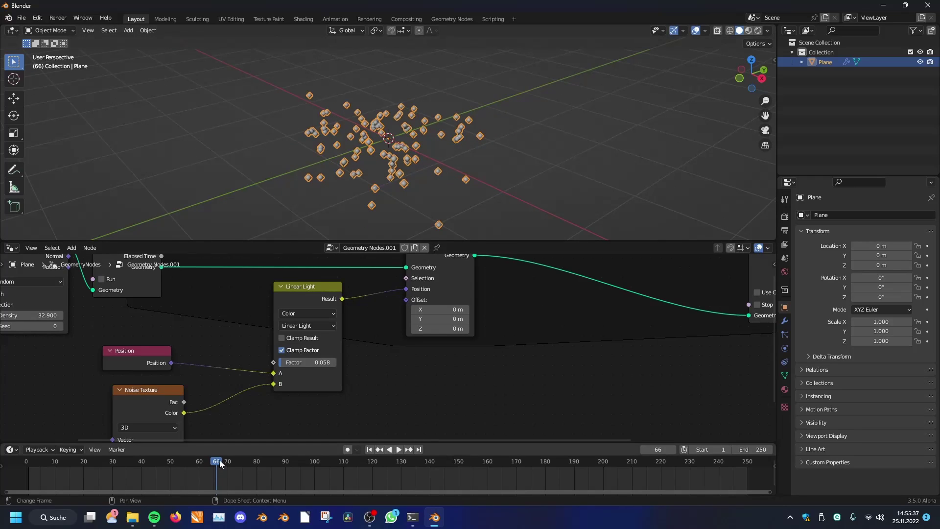
Scrub the timeline backwards, replay the simulation from frame 1 while viewing the points from another angle, and return to frame 1.
{"action": "left_click_drag", "start_coordinate": [219, 460], "coordinate": [79, 464]}
{"action": "left_click", "coordinate": [370, 449]}
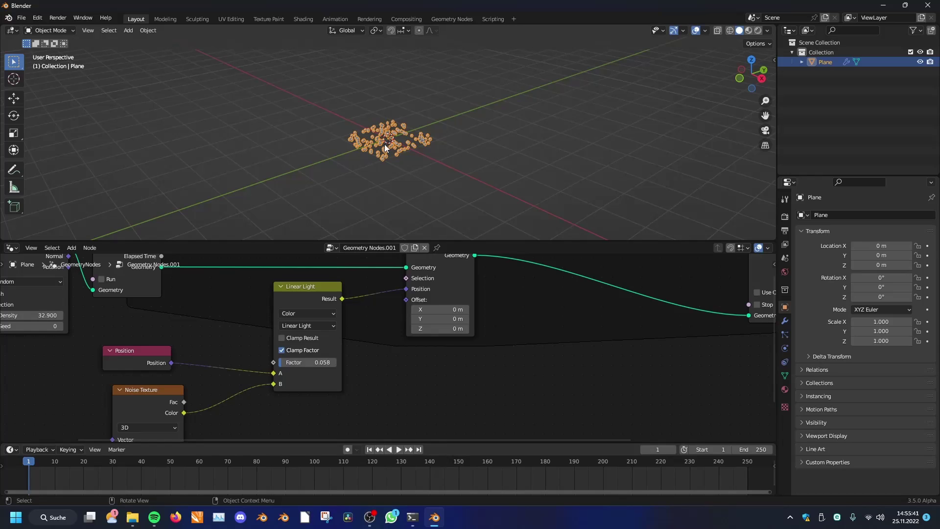
{"action": "key", "text": "space"}
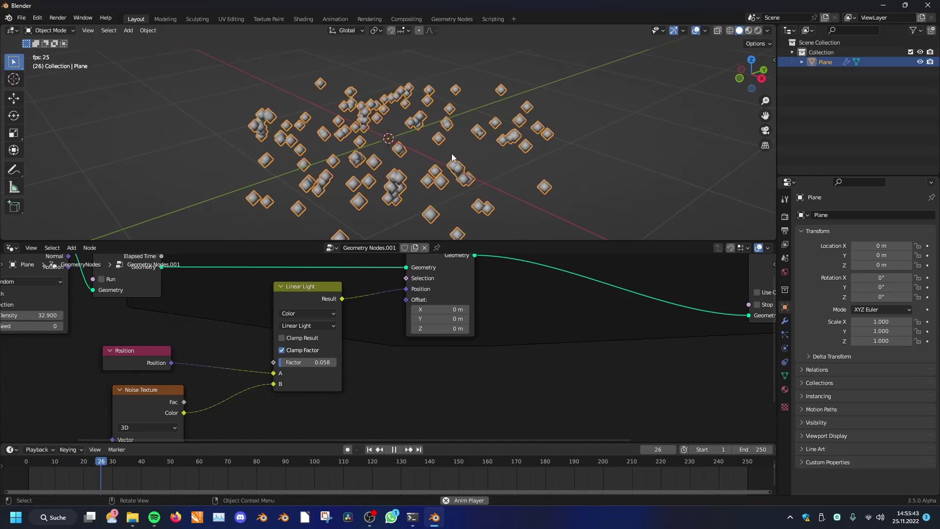
{"action": "middle_click_drag", "start_coordinate": [454, 153], "coordinate": [410, 114]}
{"action": "scroll", "coordinate": [463, 130], "scroll_direction": "down", "scroll_amount": 2}
{"action": "scroll", "coordinate": [431, 96], "scroll_direction": "up", "scroll_amount": 2}
{"action": "key", "text": "space"}
{"action": "left_click", "coordinate": [370, 450]}
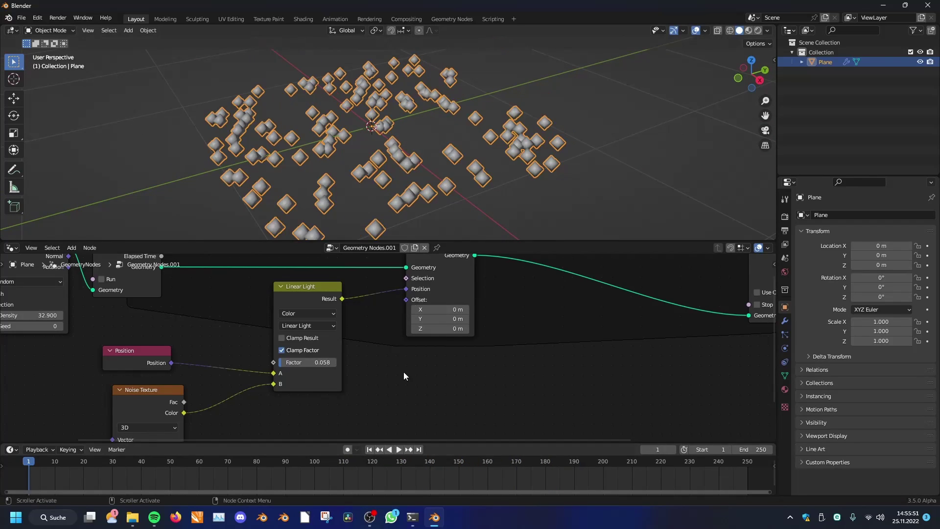
Set the Distribute Points on Faces density to 469.5 and the Noise Texture scale to 0.1.
{"action": "scroll", "coordinate": [404, 290], "scroll_direction": "down", "scroll_amount": 2}
{"action": "scroll", "coordinate": [385, 343], "scroll_direction": "up", "scroll_amount": 2}
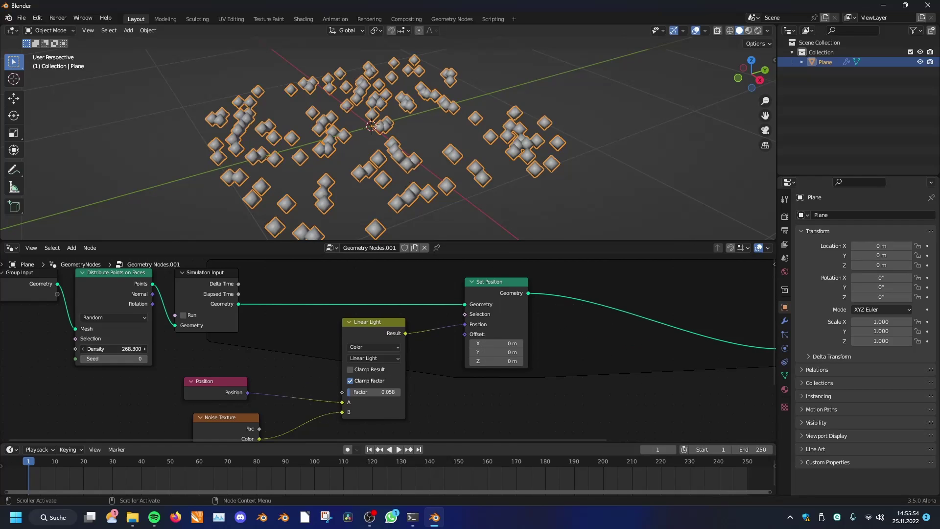
{"action": "left_click_drag", "start_coordinate": [273, 464], "coordinate": [383, 469]}
{"action": "left_click", "coordinate": [369, 449]}
{"action": "key", "text": "space"}
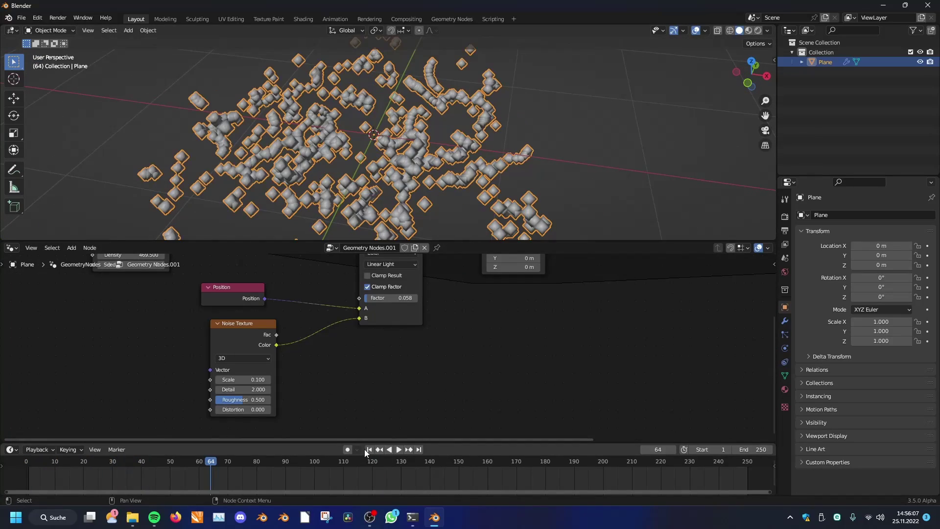
Replay the simulation from frame 1, raise the Noise Texture scale to 0.2 and view the moving points from the side.
{"action": "left_click", "coordinate": [369, 449]}
{"action": "key", "text": "space"}
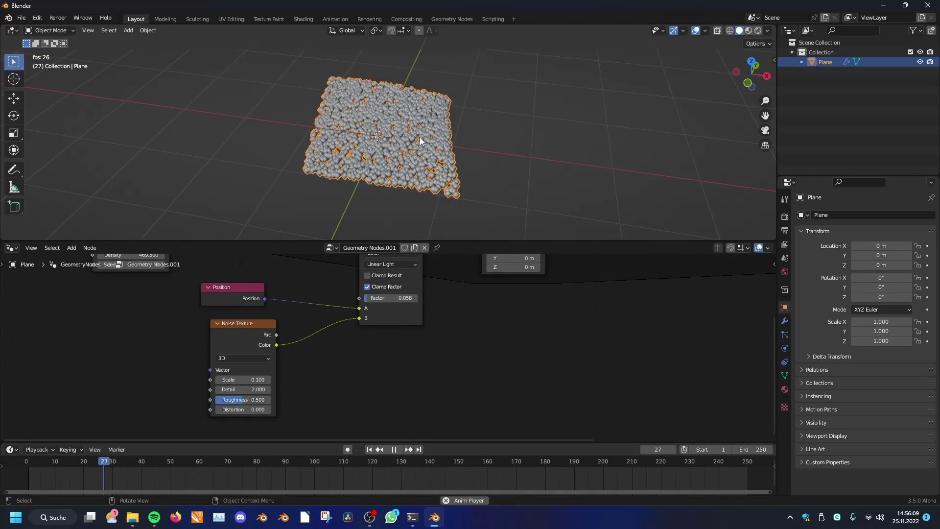
{"action": "middle_click_drag", "start_coordinate": [419, 137], "coordinate": [466, 125]}
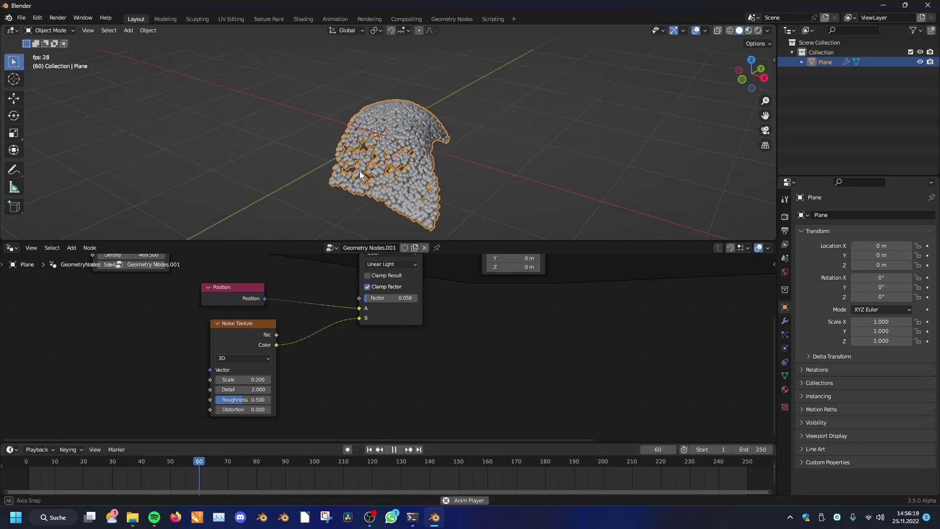
{"action": "middle_click_drag", "start_coordinate": [359, 172], "coordinate": [363, 164]}
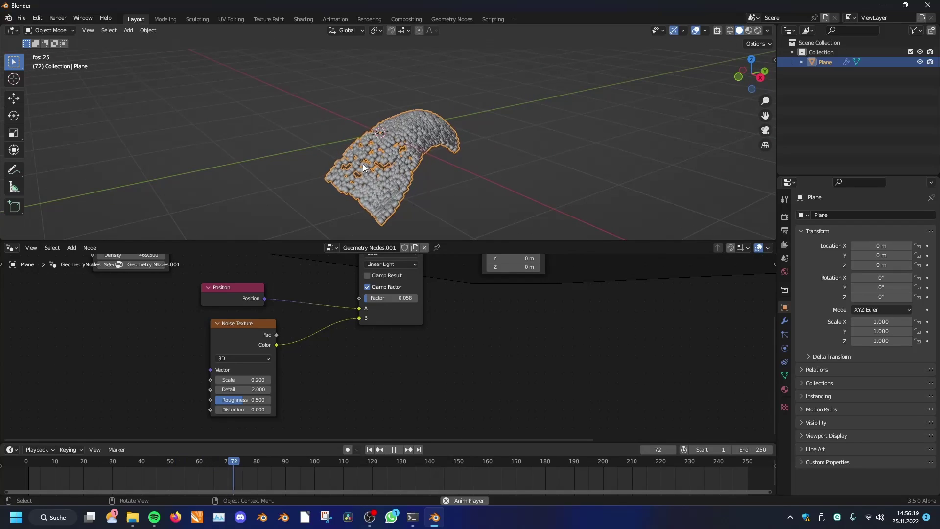
Replay the simulation with the Noise Texture scale set to 0.4 and return to frame 1.
{"action": "key", "text": "space"}
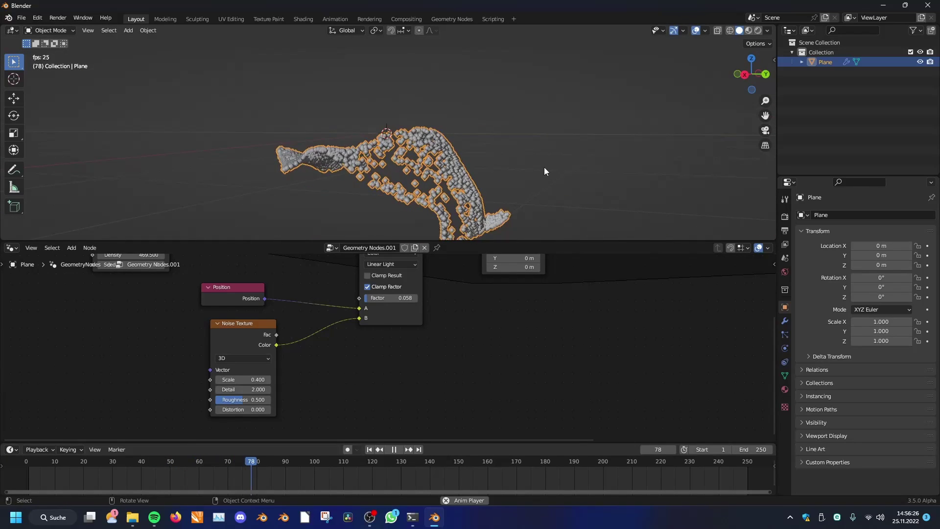
{"action": "middle_click_drag", "start_coordinate": [484, 180], "coordinate": [277, 144]}
{"action": "key", "text": "space"}
{"action": "left_click", "coordinate": [370, 450]}
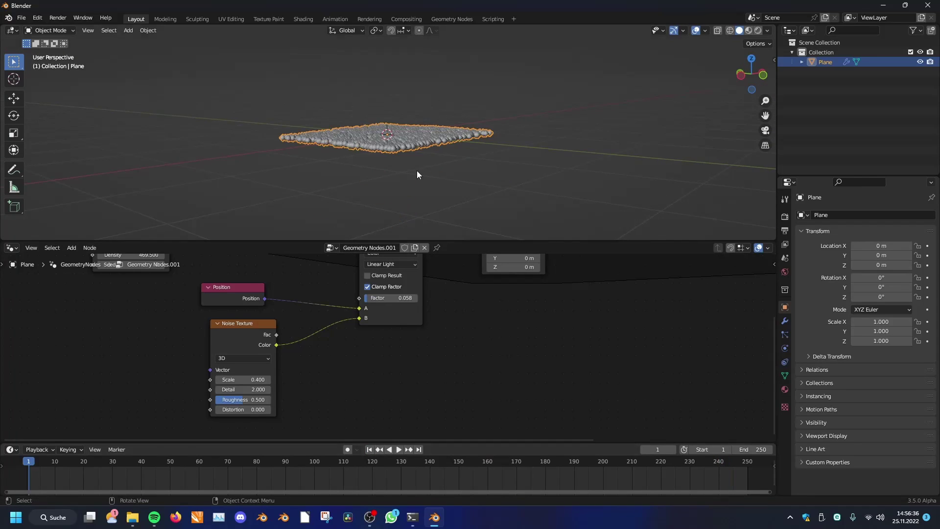
Shift the Position node so that it lines up directly above the Noise Texture node.
{"action": "middle_click_drag", "start_coordinate": [416, 170], "coordinate": [441, 238]}
{"action": "scroll", "coordinate": [458, 318], "scroll_direction": "down", "scroll_amount": 3}
{"action": "middle_click_drag", "start_coordinate": [455, 361], "coordinate": [430, 402]}
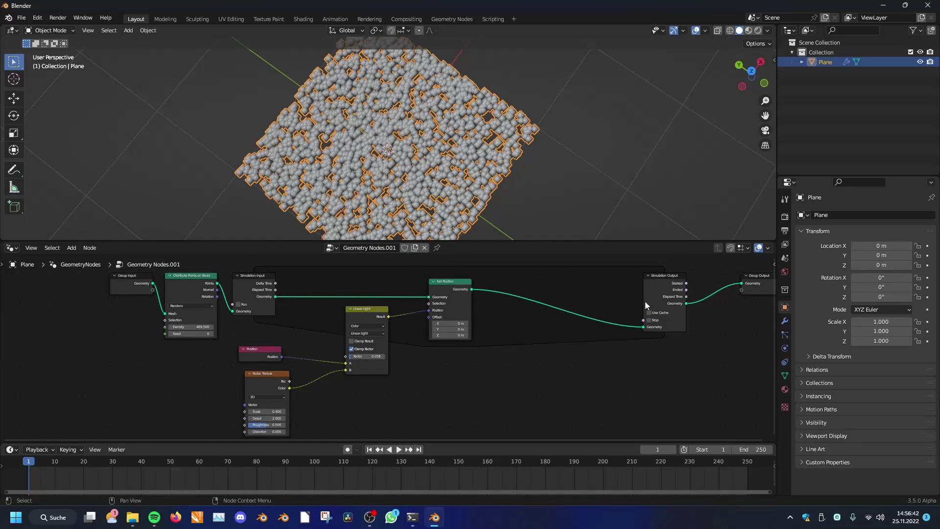
{"action": "scroll", "coordinate": [415, 370], "scroll_direction": "down", "scroll_amount": 2}
{"action": "middle_click_drag", "start_coordinate": [415, 370], "coordinate": [438, 361]}
{"action": "scroll", "coordinate": [426, 368], "scroll_direction": "up", "scroll_amount": 3}
{"action": "left_click_drag", "start_coordinate": [285, 338], "coordinate": [311, 343]}
{"action": "scroll", "coordinate": [403, 397], "scroll_direction": "up", "scroll_amount": 2}
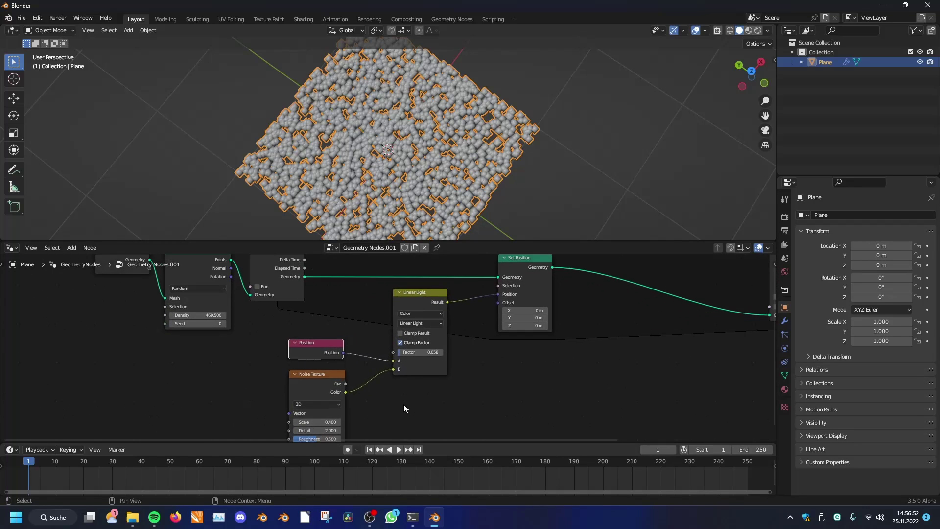
Set the Noise Texture scale to 0.6.
{"action": "middle_click_drag", "start_coordinate": [397, 408], "coordinate": [405, 362]}
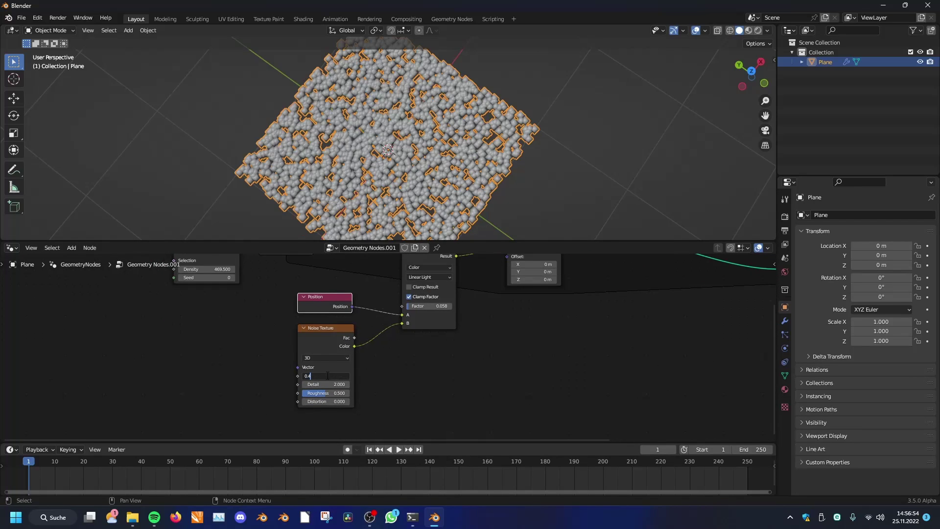
{"action": "scroll", "coordinate": [519, 191], "scroll_direction": "down", "scroll_amount": 3}
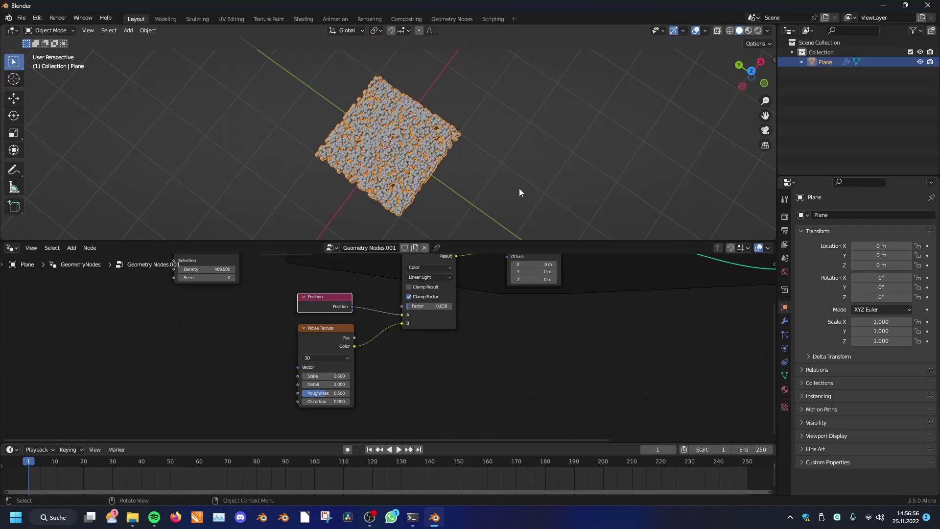
{"action": "middle_click_drag", "start_coordinate": [520, 193], "coordinate": [481, 132]}
{"action": "scroll", "coordinate": [479, 126], "scroll_direction": "up", "scroll_amount": 4}
{"action": "key", "text": "Home"}
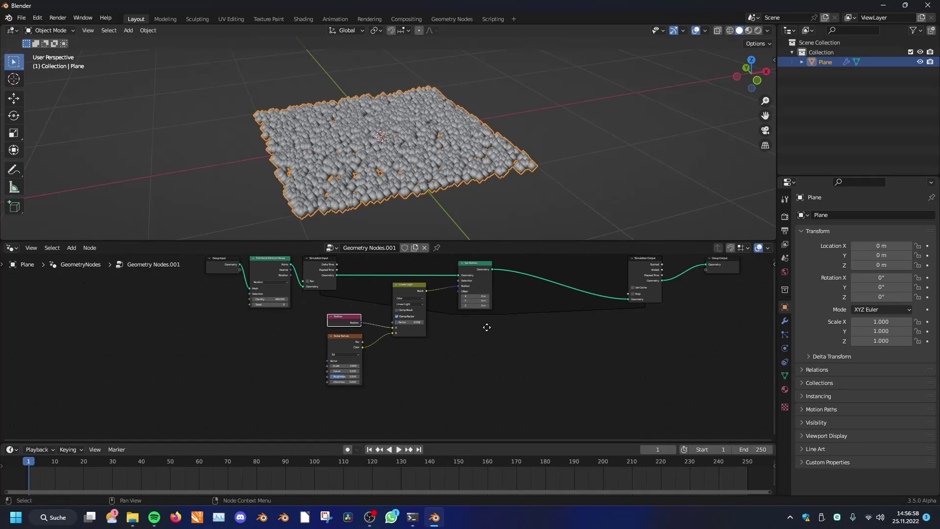
Play the simulation up to frame 102 while viewing the swirling points from the opposite side.
{"action": "key", "text": "space"}
{"action": "middle_click_drag", "start_coordinate": [553, 174], "coordinate": [374, 196]}
{"action": "scroll", "coordinate": [307, 388], "scroll_direction": "up", "scroll_amount": 3}
{"action": "middle_click_drag", "start_coordinate": [307, 389], "coordinate": [374, 353]}
{"action": "key", "text": "space"}
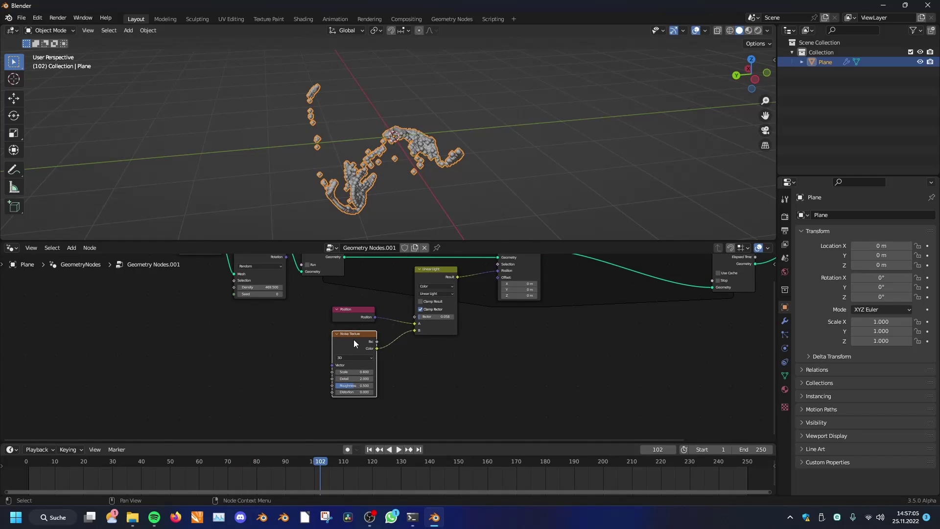
Replace the Noise Texture node below the Position node with a Voronoi Texture node.
{"action": "key", "text": "x"}
{"action": "key", "text": "shift+a"}
{"action": "left_click", "coordinate": [349, 268]}
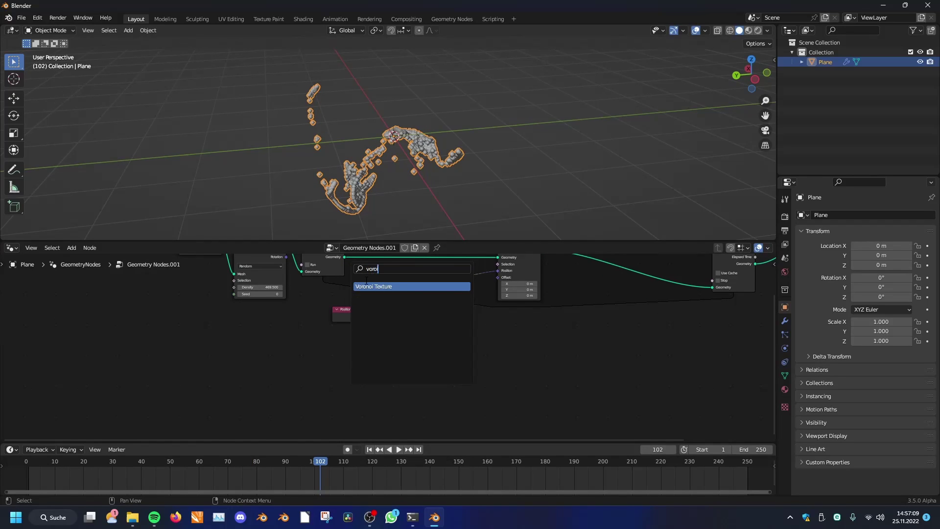
{"action": "key", "text": "Return"}
Watch the Voronoi-driven points from different angles and closer up while the simulation plays.
{"action": "middle_click_drag", "start_coordinate": [538, 142], "coordinate": [441, 137]}
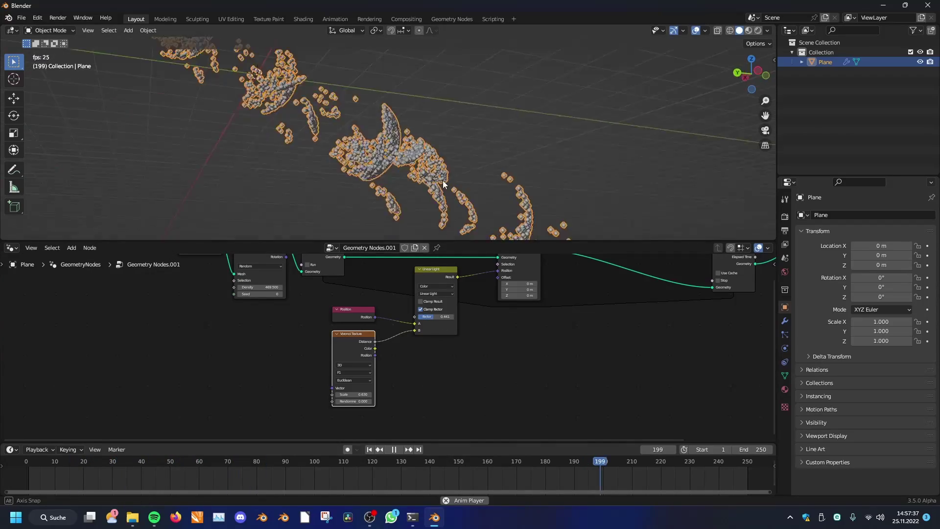
{"action": "middle_click_drag", "start_coordinate": [442, 180], "coordinate": [395, 165]}
{"action": "scroll", "coordinate": [380, 172], "scroll_direction": "up", "scroll_amount": 6}
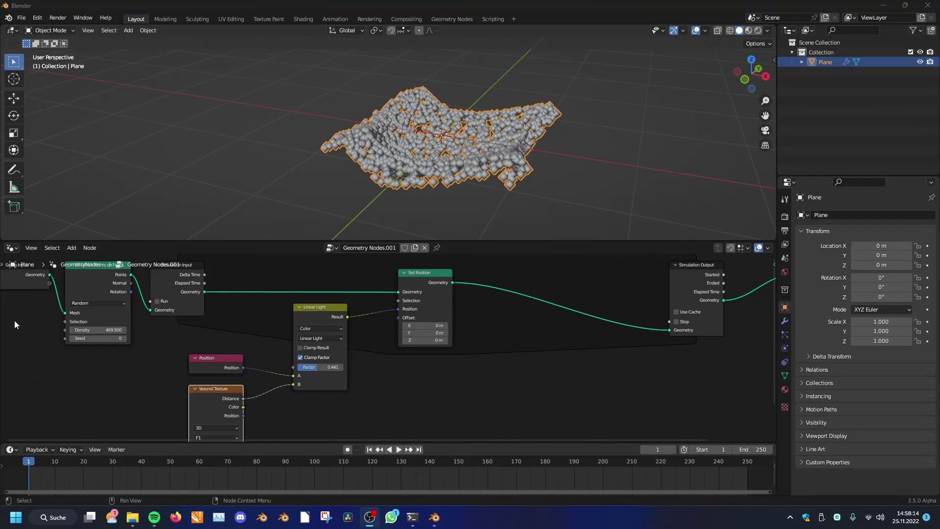
Look over the complete node tree from Group Input through the simulation and Set Position nodes to Group Output.
{"action": "scroll", "coordinate": [405, 349], "scroll_direction": "down", "scroll_amount": 5}
{"action": "middle_click_drag", "start_coordinate": [410, 350], "coordinate": [441, 372]}
{"action": "scroll", "coordinate": [441, 371], "scroll_direction": "up", "scroll_amount": 3}
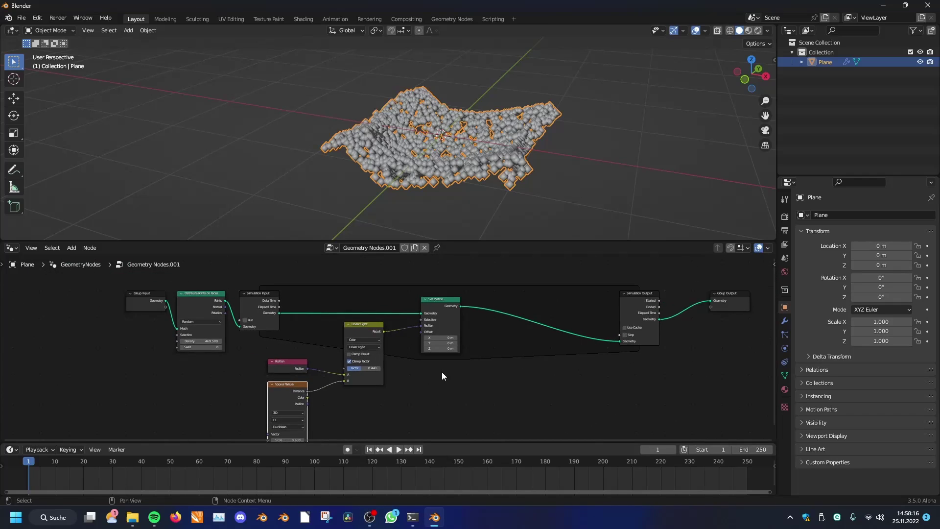
{"action": "scroll", "coordinate": [442, 377], "scroll_direction": "down", "scroll_amount": 2}
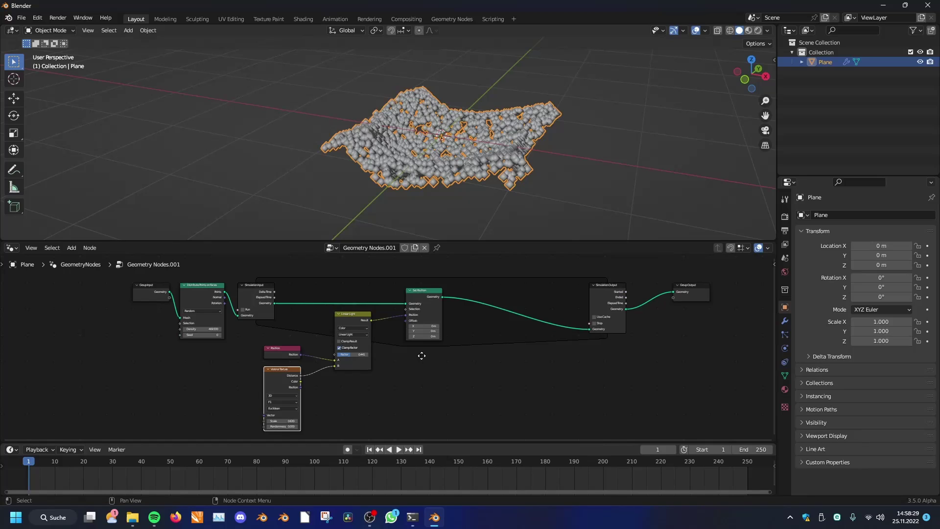
{"action": "middle_click_drag", "start_coordinate": [422, 356], "coordinate": [416, 355]}
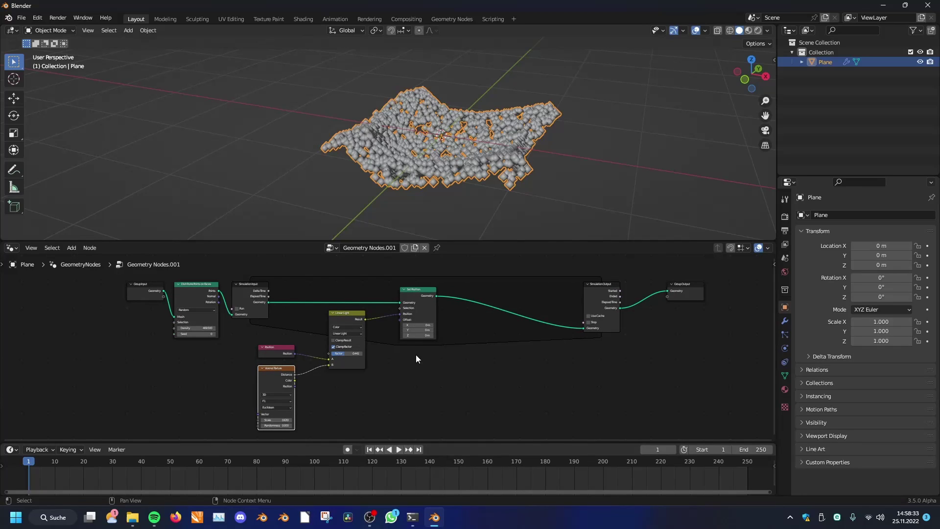
{"action": "scroll", "coordinate": [416, 355], "scroll_direction": "up", "scroll_amount": 2}
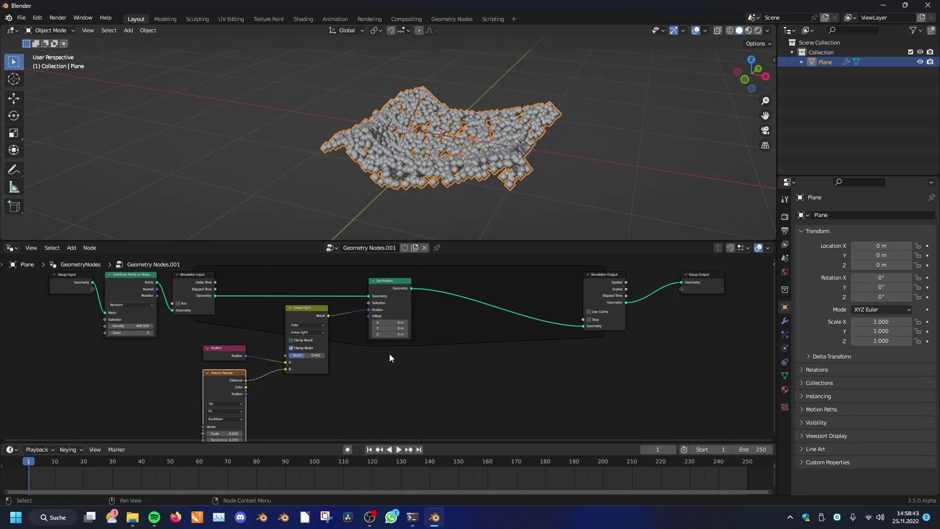
{"action": "middle_click_drag", "start_coordinate": [390, 357], "coordinate": [399, 363]}
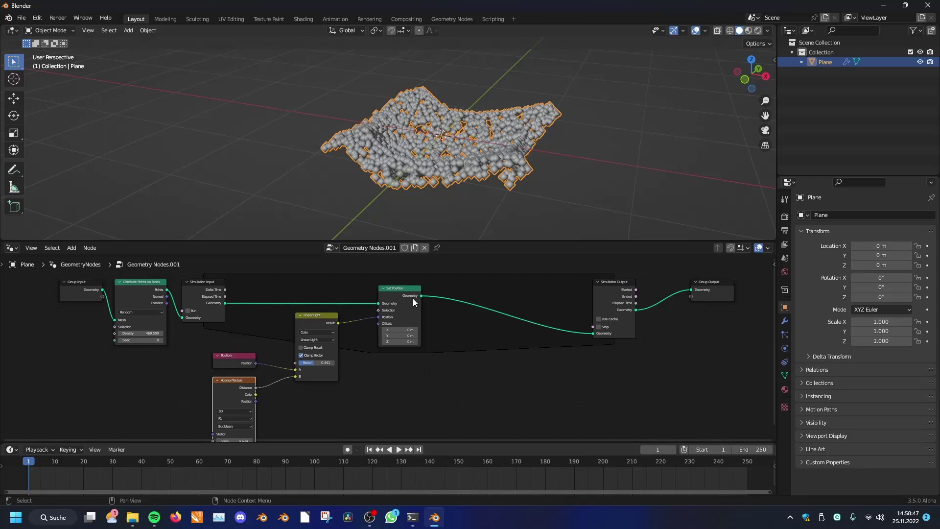
{"action": "left_click_drag", "start_coordinate": [404, 296], "coordinate": [405, 294]}
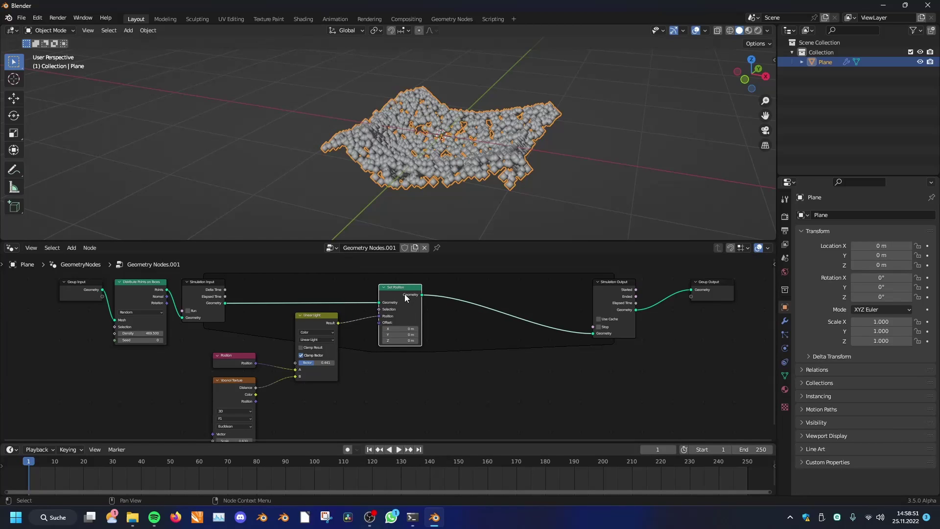
{"action": "middle_click_drag", "start_coordinate": [390, 357], "coordinate": [381, 355]}
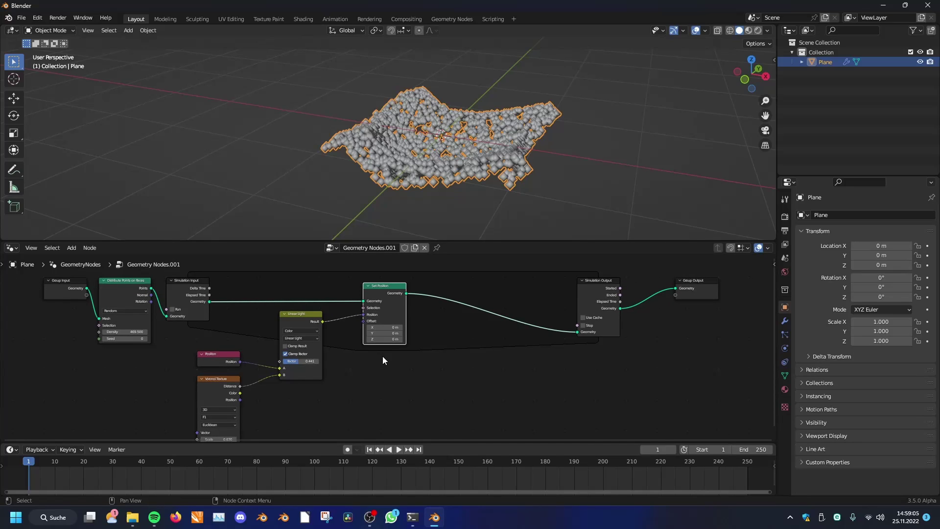
{"action": "middle_click_drag", "start_coordinate": [381, 358], "coordinate": [372, 354]}
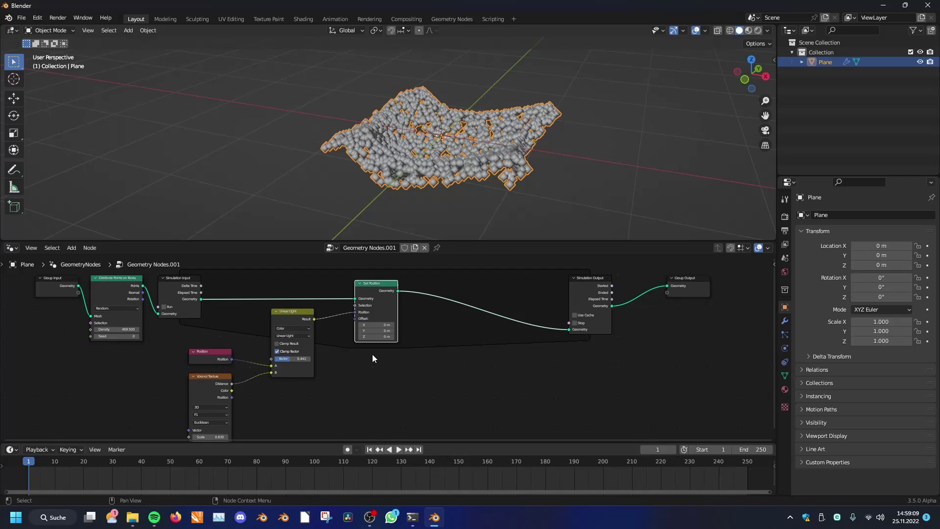
In the cube diorama, try ground materials: Half_gras, Full_Gras and Road_stripes on the left wall, Hexagon_floor on the right wall, wet_muddy on the floor.
{"action": "left_click_drag", "start_coordinate": [353, 311], "coordinate": [422, 142]}
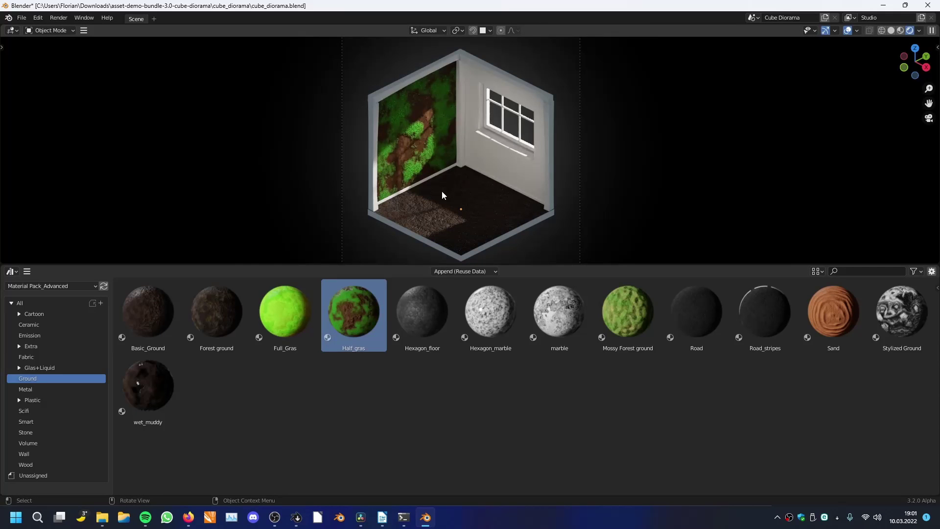
{"action": "left_click_drag", "start_coordinate": [424, 313], "coordinate": [509, 168]}
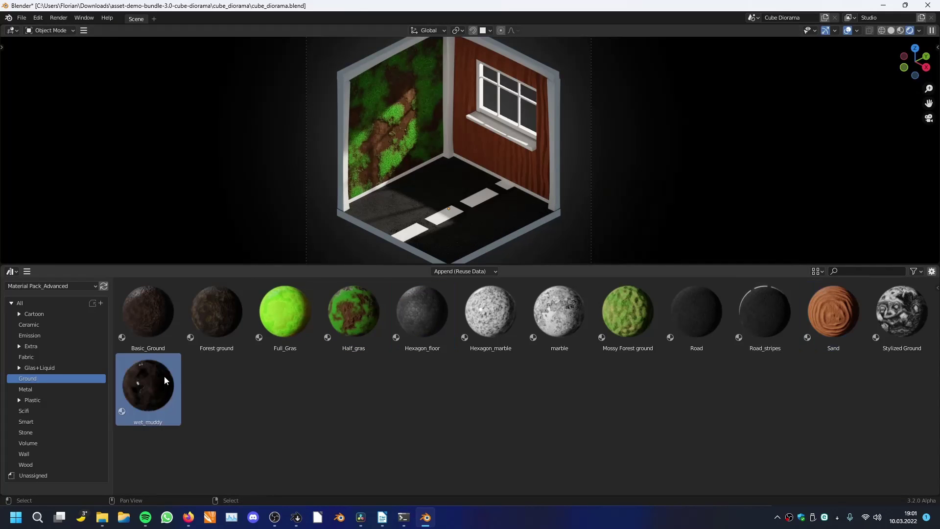
{"action": "left_click_drag", "start_coordinate": [164, 375], "coordinate": [452, 196]}
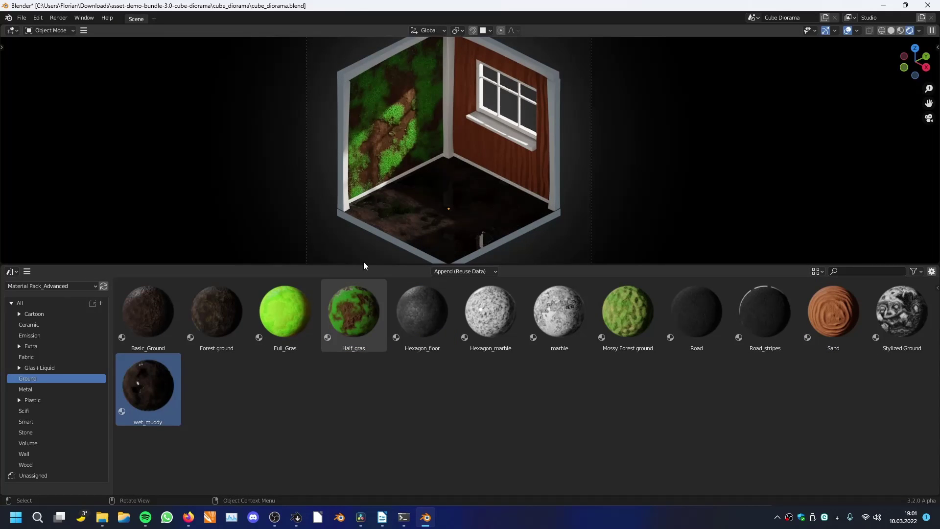
{"action": "left_click_drag", "start_coordinate": [285, 311], "coordinate": [391, 138]}
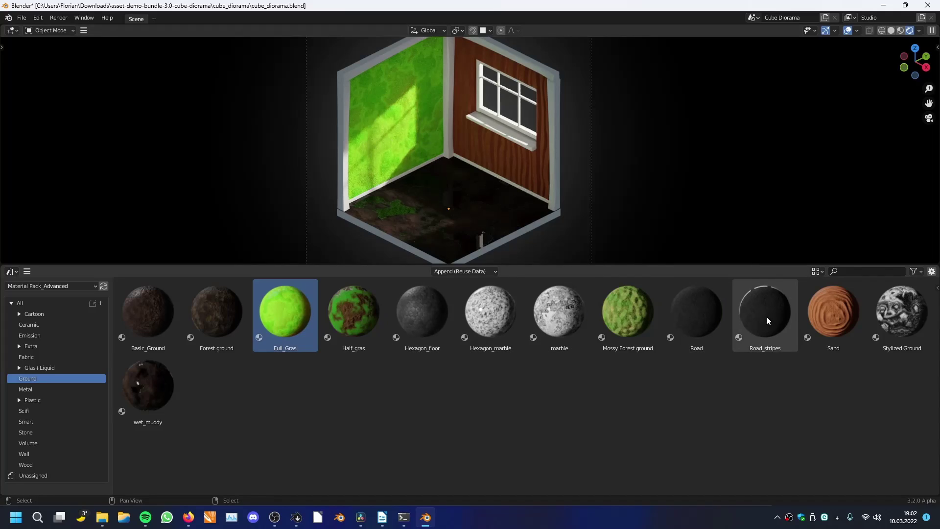
{"action": "left_click_drag", "start_coordinate": [765, 316], "coordinate": [371, 124]}
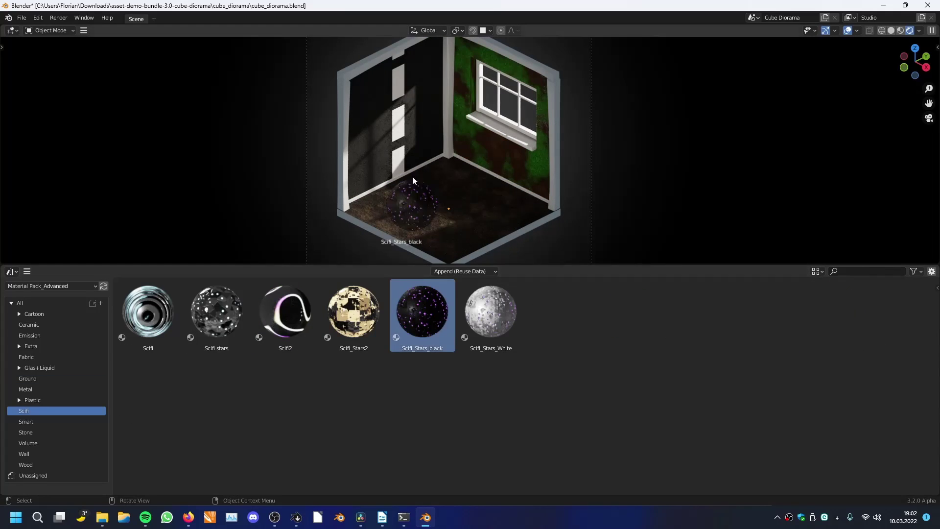
Try the sci-fi materials Scifi_Stars_black, Scifi2 and Scifi stars in turn on the diorama's left wall.
{"action": "left_click_drag", "start_coordinate": [413, 175], "coordinate": [414, 124]}
{"action": "left_click_drag", "start_coordinate": [286, 311], "coordinate": [392, 127]}
{"action": "left_click_drag", "start_coordinate": [216, 316], "coordinate": [392, 132]}
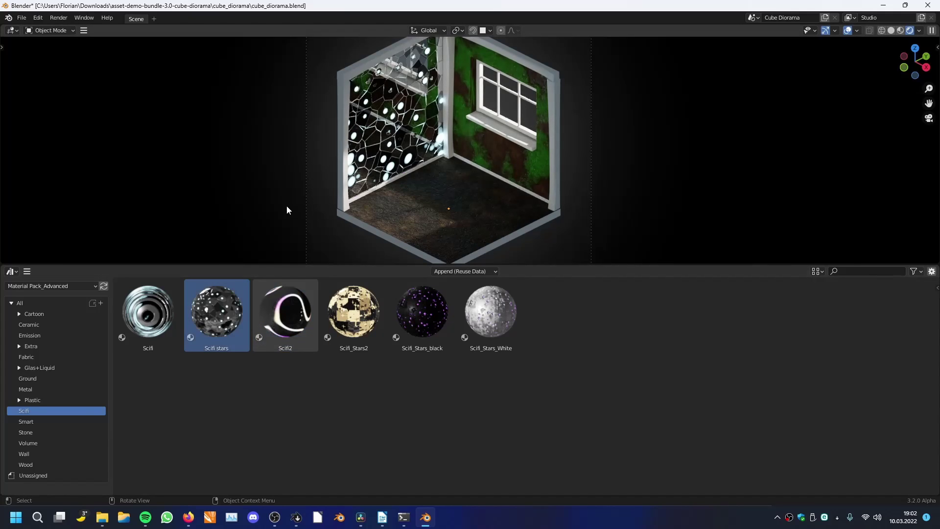
Try one material from the Stone category on the diorama's left wall and another on its right wall.
{"action": "left_click", "coordinate": [31, 431]}
{"action": "left_click_drag", "start_coordinate": [217, 313], "coordinate": [420, 108]}
{"action": "left_click_drag", "start_coordinate": [142, 318], "coordinate": [490, 180]}
Apply the Wall category materials to the diorama: Bricks on the left wall, Tile1 on the right wall and Road tile1 on the floor.
{"action": "left_click", "coordinate": [35, 454]}
{"action": "left_click_drag", "start_coordinate": [147, 313], "coordinate": [392, 130]}
{"action": "left_click_drag", "start_coordinate": [271, 324], "coordinate": [503, 159]}
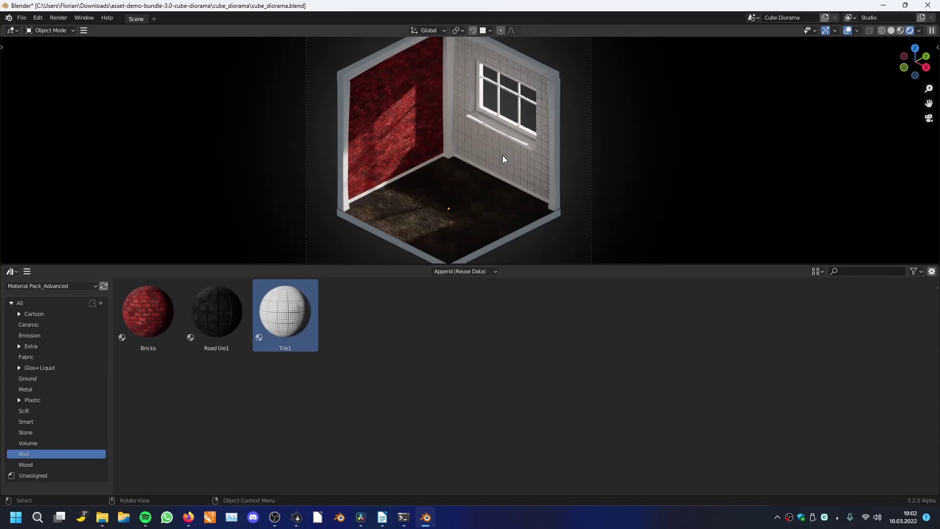
{"action": "left_click_drag", "start_coordinate": [225, 308], "coordinate": [423, 209]}
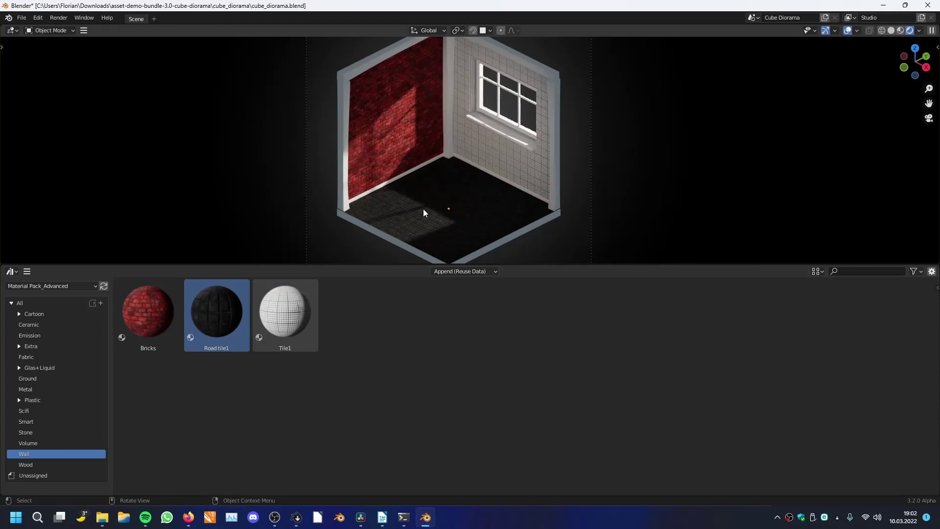
Apply the wood materials Planks_blue and Planks_bright in turn to the diorama's left wall, and pick Planks_dark.
{"action": "left_click", "coordinate": [19, 466]}
{"action": "left_click_drag", "start_coordinate": [208, 322], "coordinate": [383, 137]}
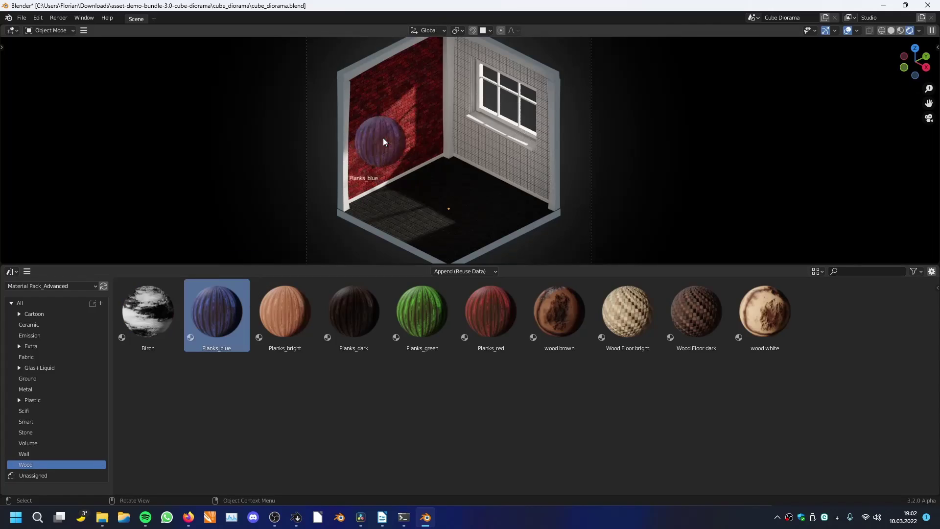
{"action": "left_click_drag", "start_coordinate": [383, 137], "coordinate": [384, 137]}
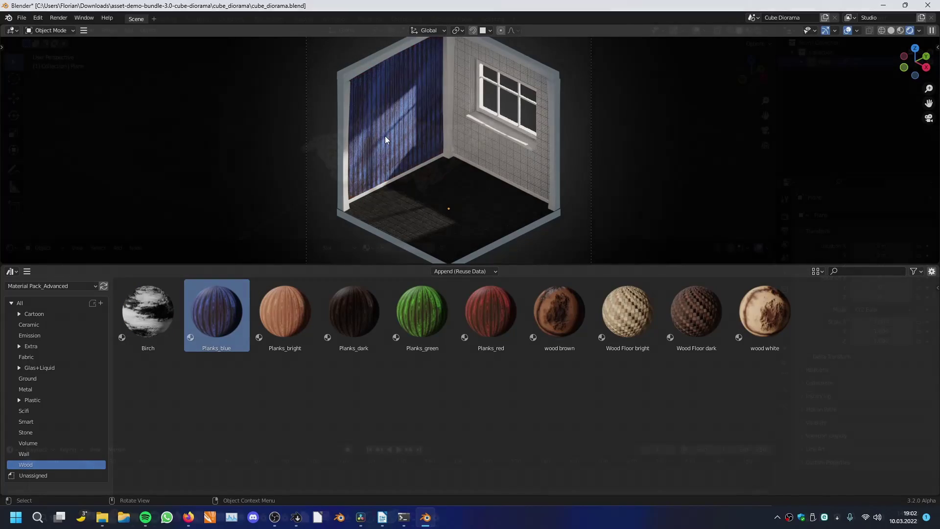
{"action": "left_click_drag", "start_coordinate": [285, 313], "coordinate": [368, 137]}
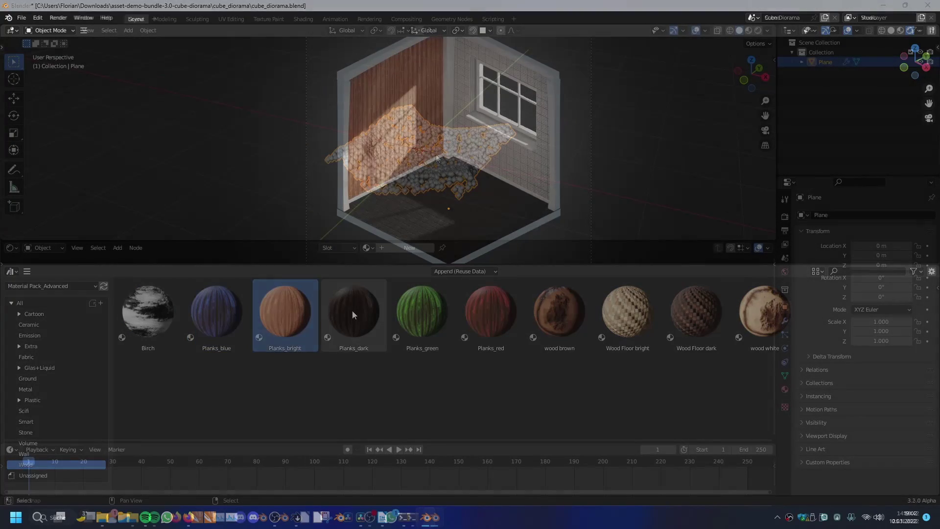
{"action": "left_click", "coordinate": [354, 313]}
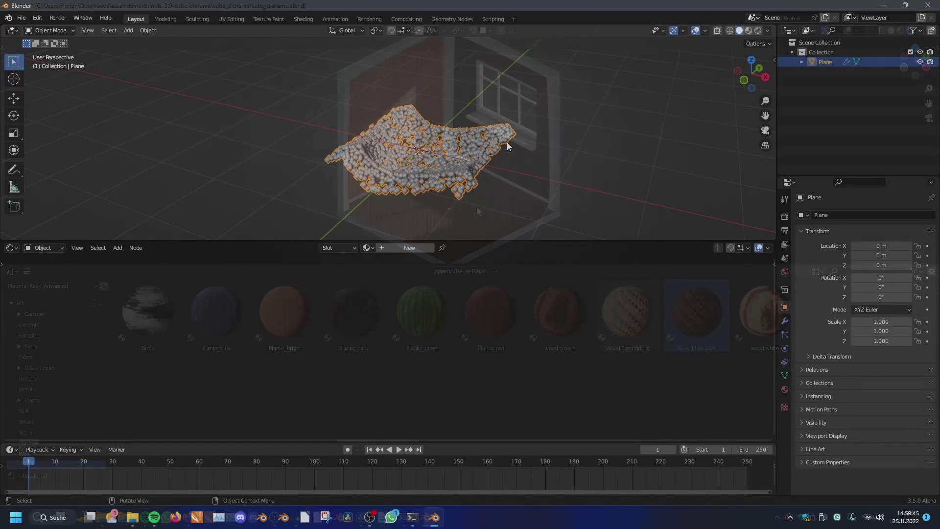